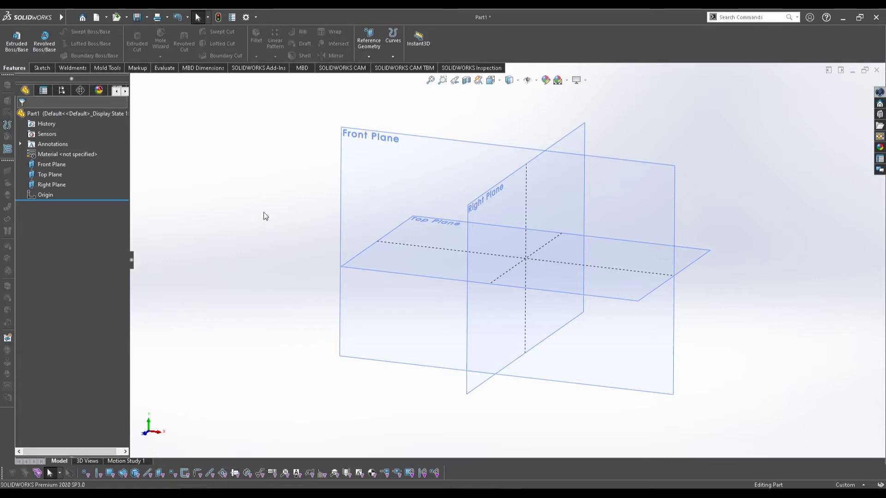
# - Examine the default Front, Top and Right planes of the empty part from several viewing angles
pyautogui.moveTo(266, 216)
pyautogui.mouseDown(button='middle')
pyautogui.moveTo(271, 245)
pyautogui.moveTo(261, 257)
pyautogui.moveTo(250, 216)
pyautogui.mouseUp(button='middle')
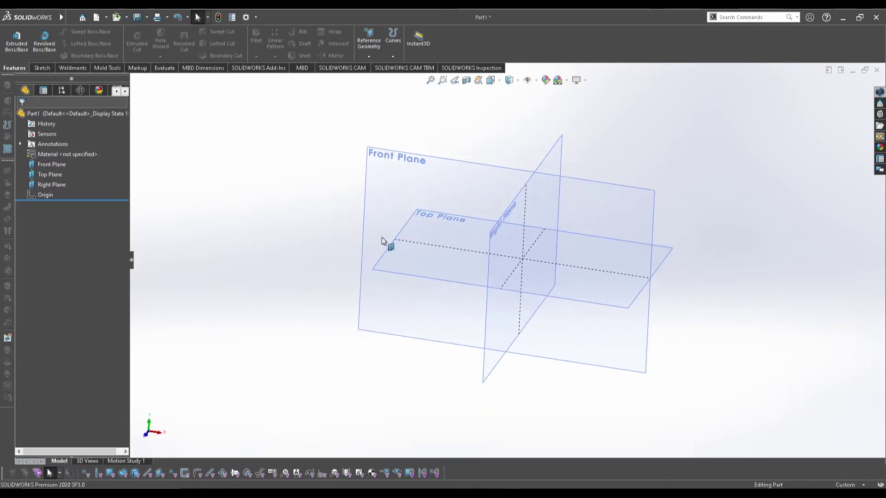
pyautogui.press('z')
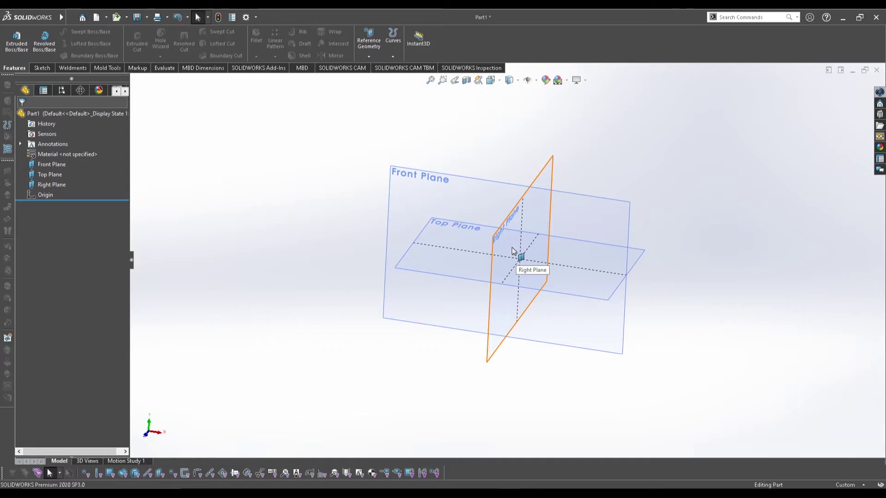
pyautogui.moveTo(469, 260); pyautogui.dragTo(464, 234, button='middle')
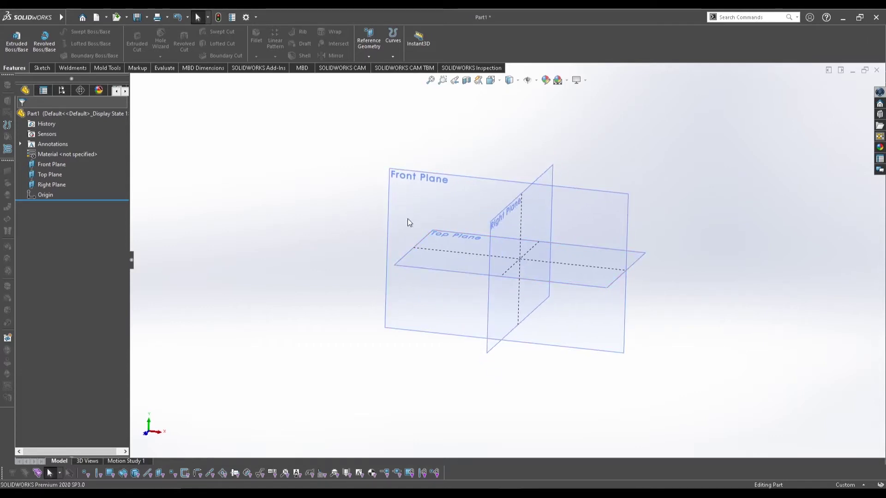
pyautogui.scroll(3, 451, 229)
pyautogui.scroll(-5, 478, 242)
pyautogui.keyDown('ctrl'); pyautogui.moveTo(494, 273); pyautogui.dragTo(459, 260, button='middle'); pyautogui.keyUp('ctrl')
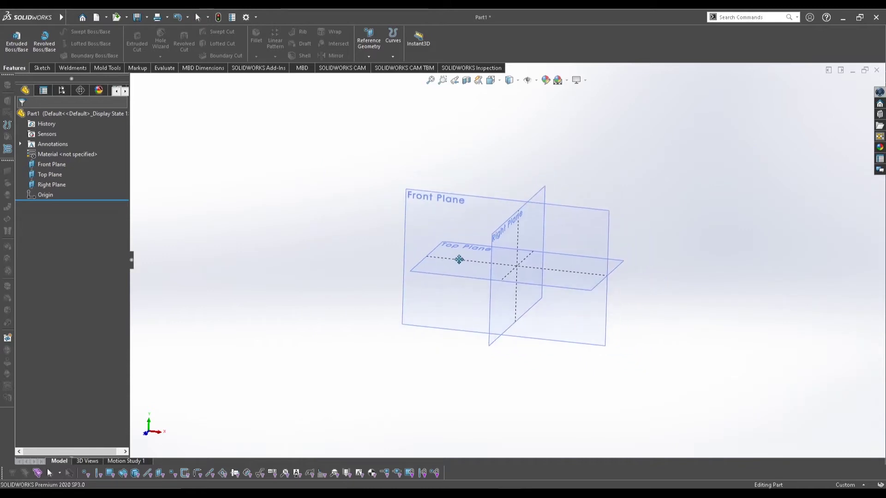
pyautogui.scroll(5, 459, 260)
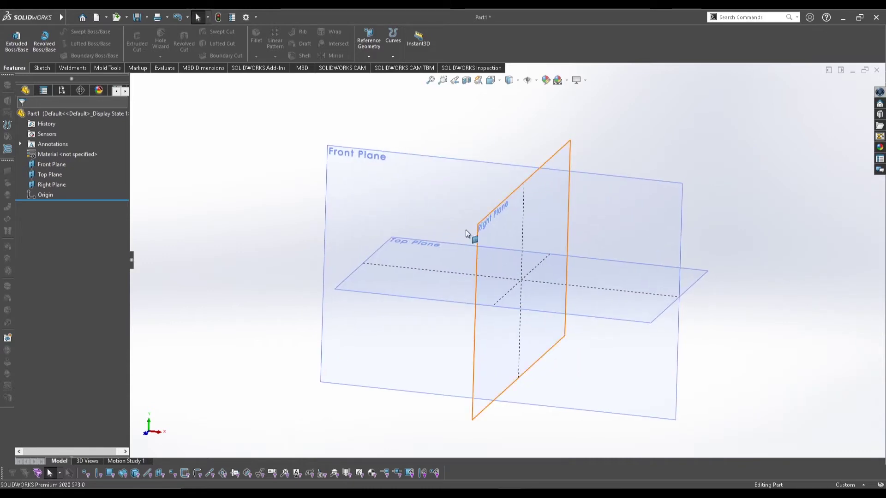
pyautogui.click(375, 169)
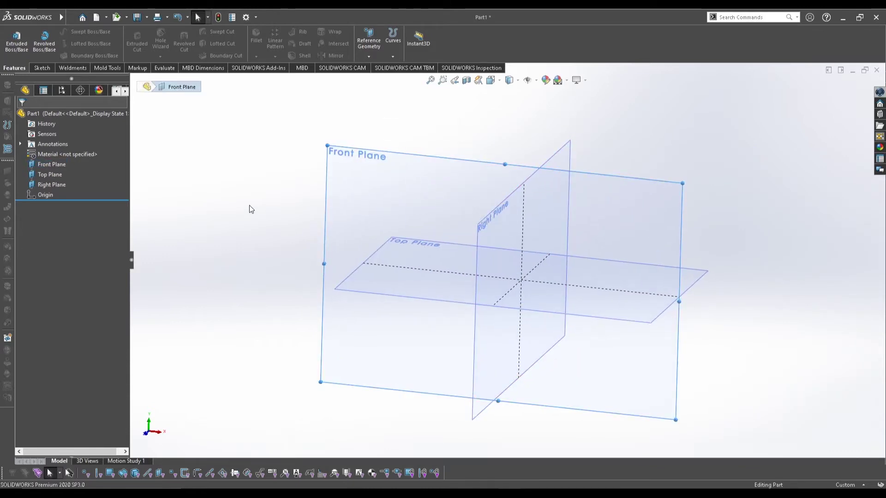
pyautogui.click(422, 246)
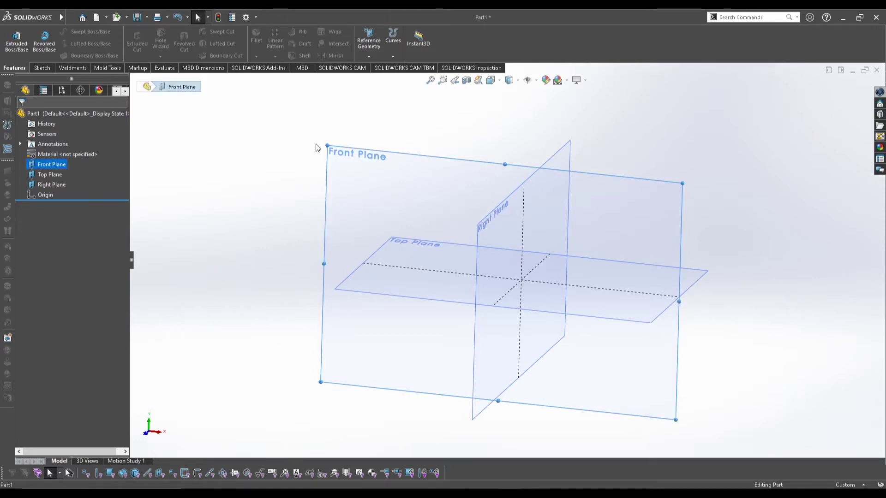
pyautogui.click(289, 173)
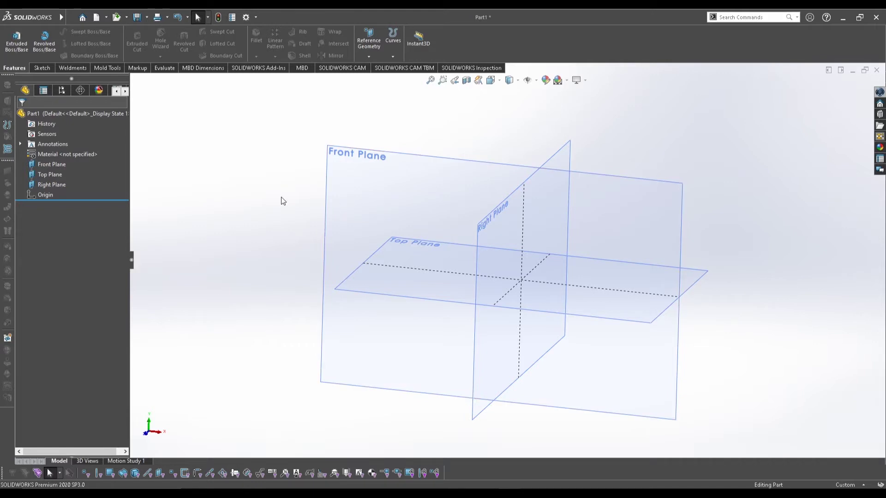
pyautogui.moveTo(350, 230); pyautogui.dragTo(337, 268, button='middle')
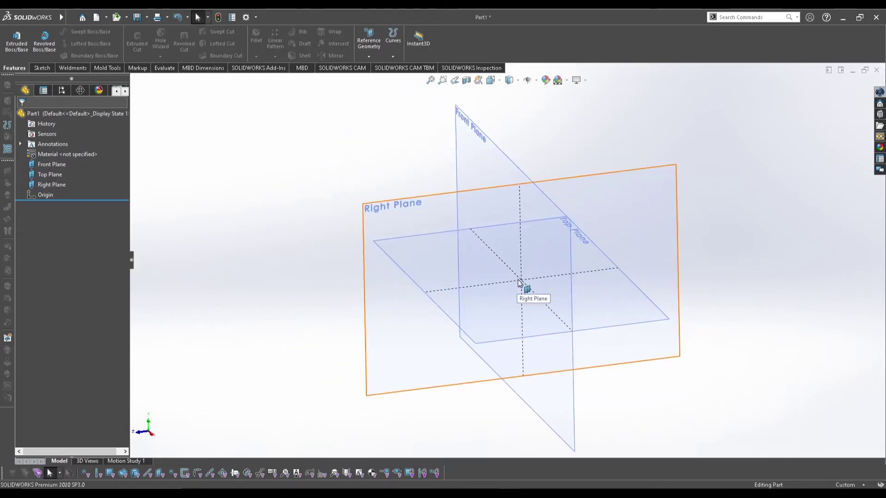
# - Select the Right, Front and Top planes in turn to inspect how they intersect at the origin
pyautogui.click(519, 283)
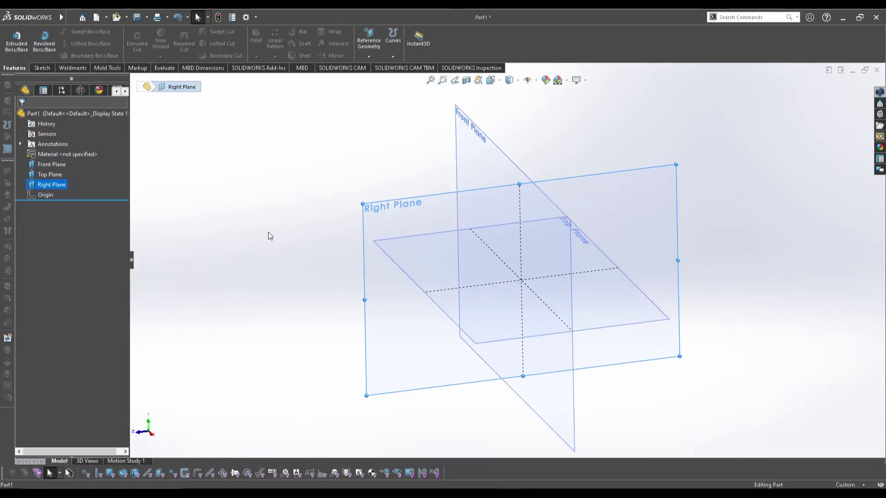
pyautogui.moveTo(421, 275); pyautogui.dragTo(428, 160, button='middle')
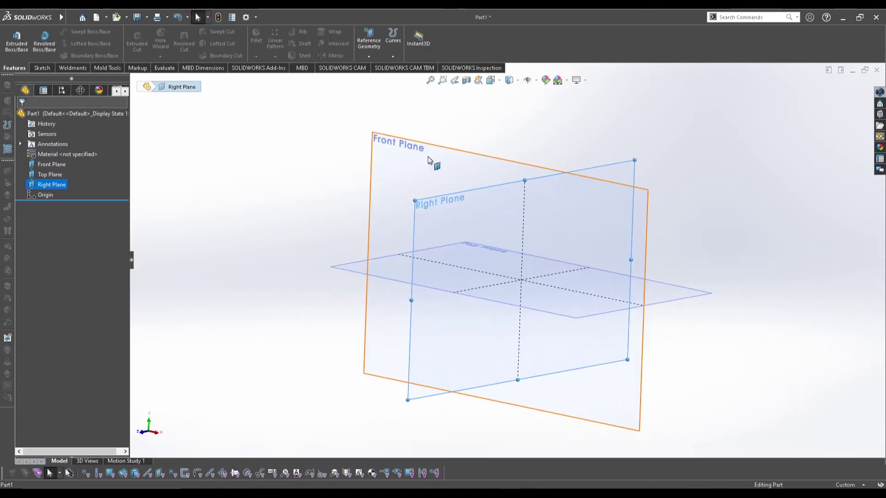
pyautogui.click(408, 142)
pyautogui.click(440, 204)
pyautogui.moveTo(424, 244); pyautogui.dragTo(436, 290, button='middle')
pyautogui.click(444, 205)
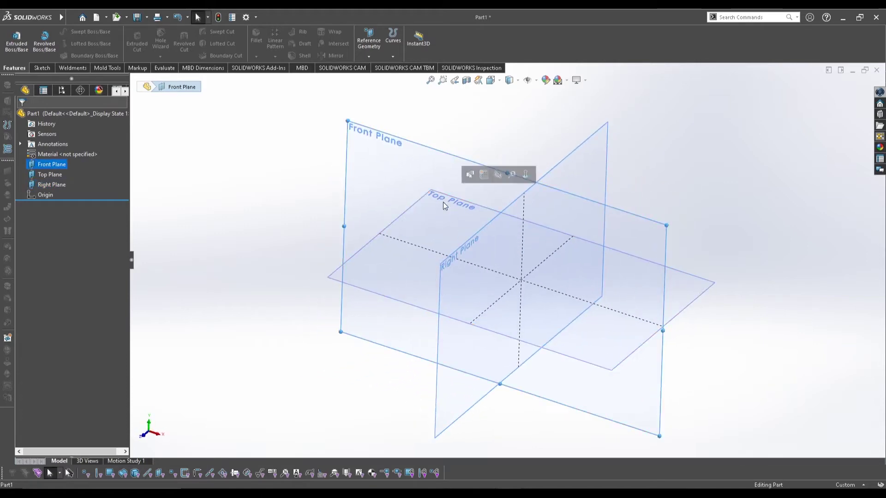
pyautogui.click(469, 204)
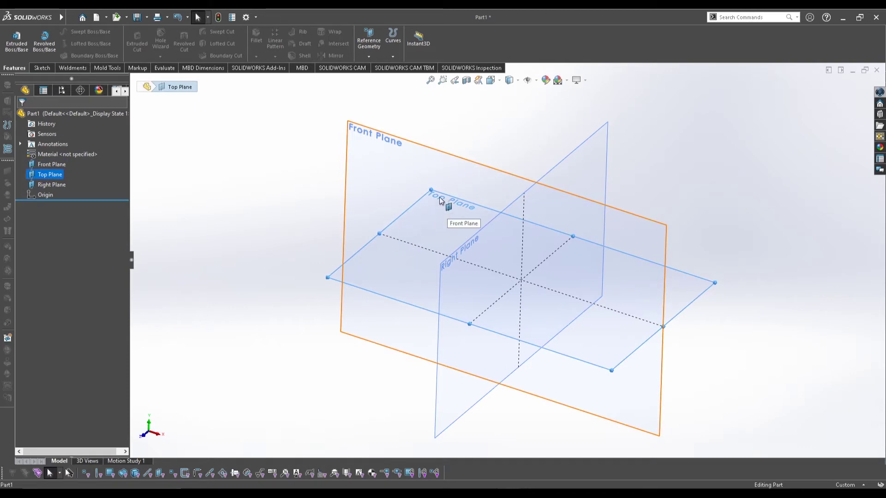
pyautogui.click(391, 150)
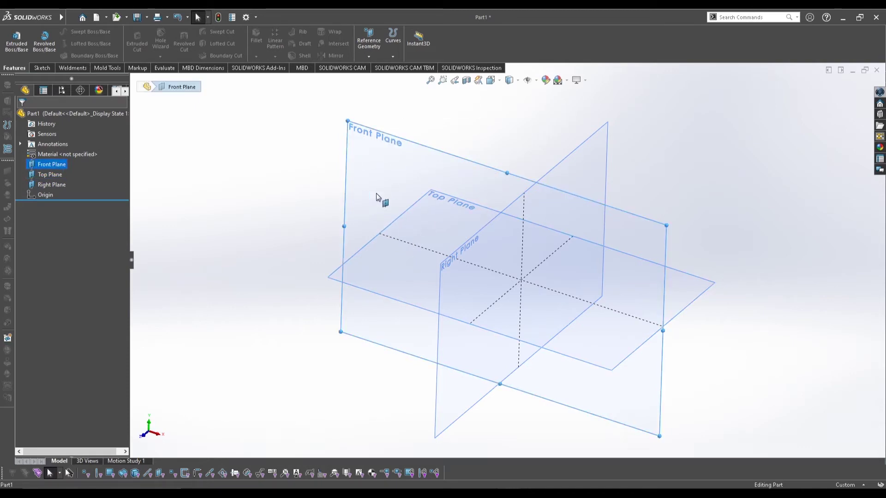
pyautogui.moveTo(478, 245); pyautogui.dragTo(469, 273, button='middle')
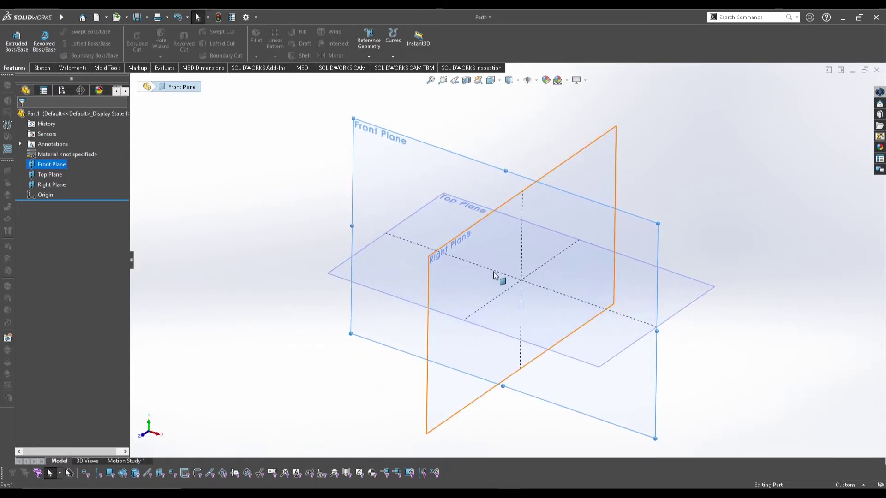
pyautogui.moveTo(486, 317); pyautogui.dragTo(507, 283, button='middle')
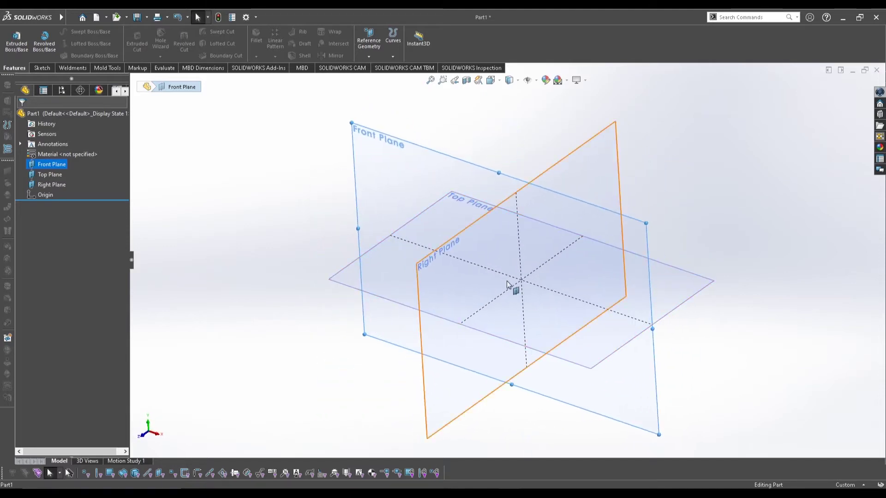
pyautogui.click(522, 283)
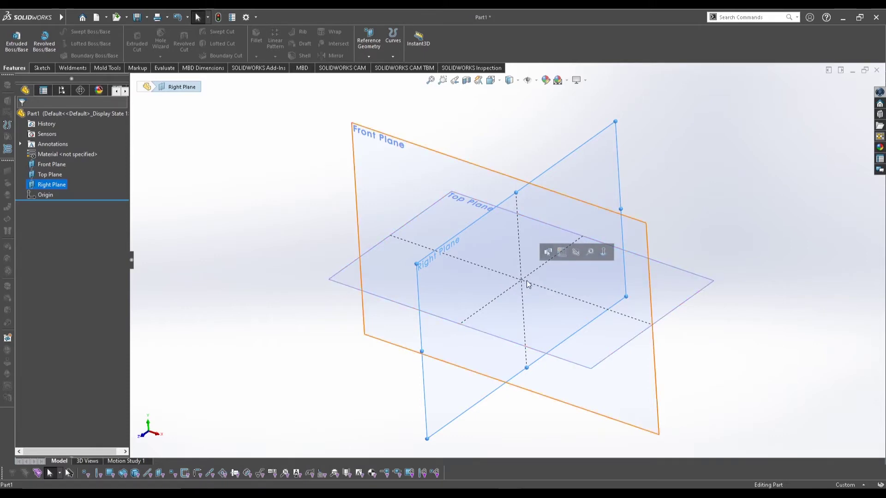
pyautogui.moveTo(525, 282); pyautogui.dragTo(443, 187, button='middle')
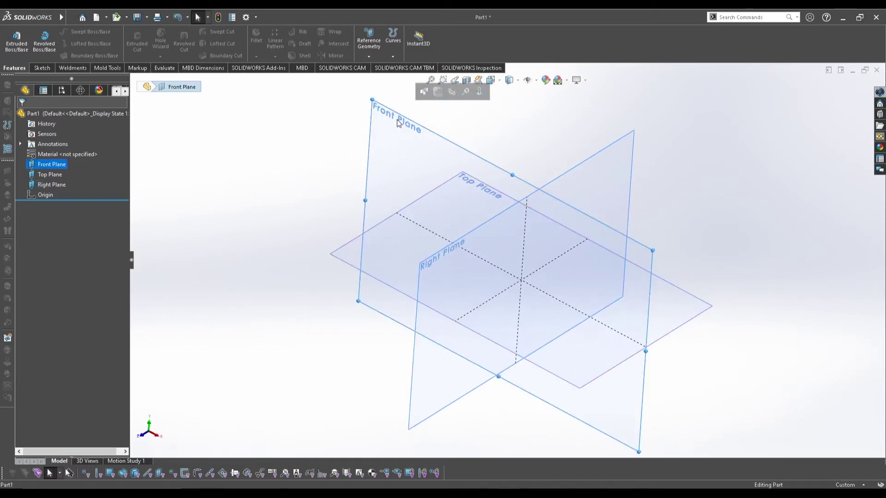
pyautogui.click(465, 197)
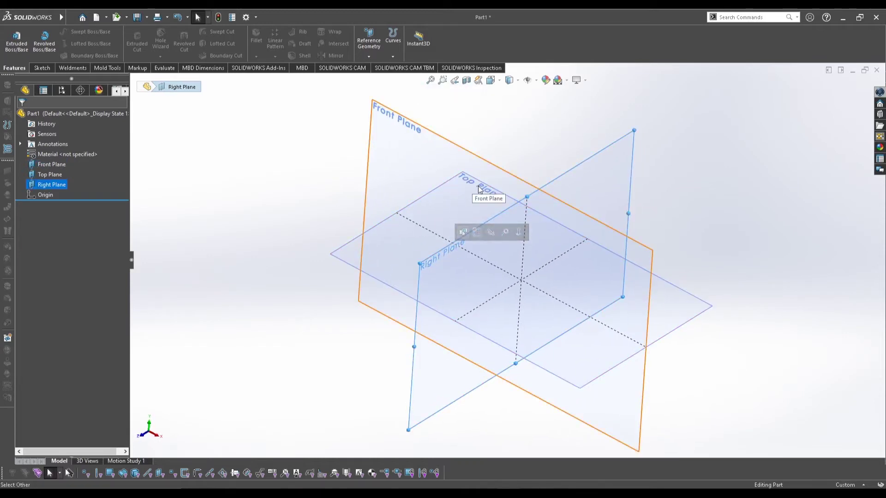
pyautogui.click(491, 198)
pyautogui.click(681, 307)
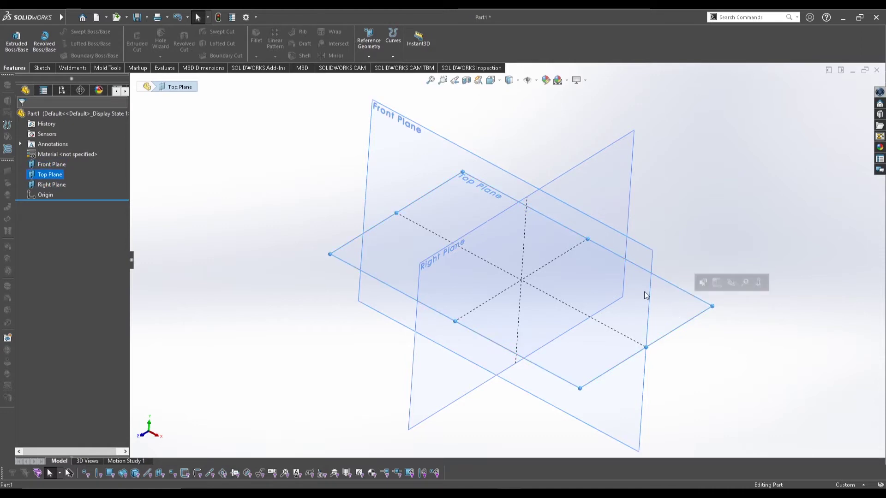
pyautogui.click(659, 235)
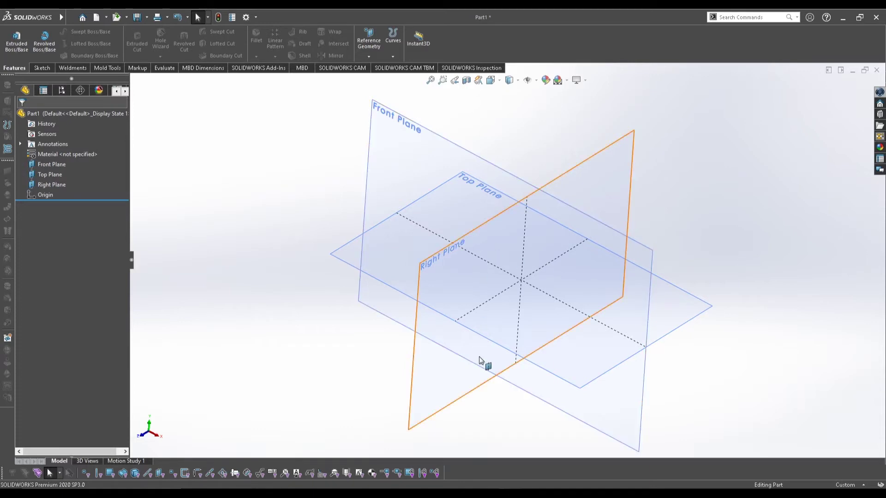
# - Compare the orientations of the Right, Front and Top planes by highlighting them individually from a new angle
pyautogui.moveTo(412, 353); pyautogui.dragTo(449, 310, button='middle')
pyautogui.click(422, 276)
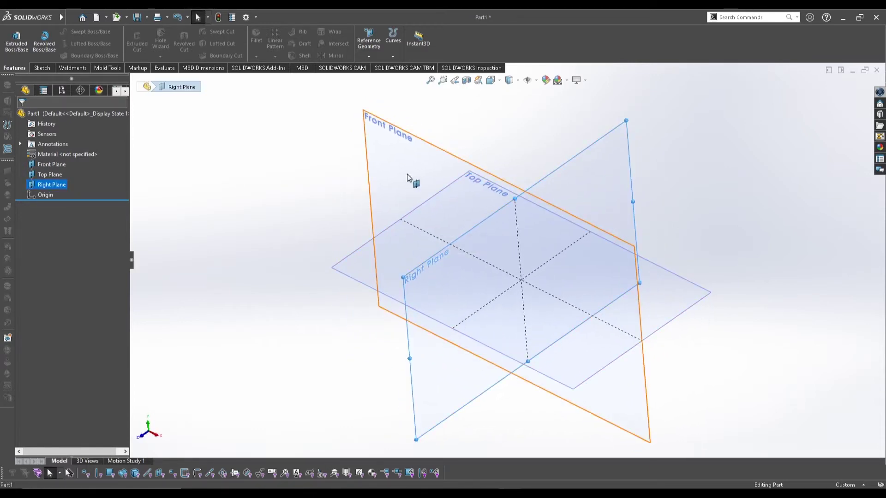
pyautogui.click(396, 144)
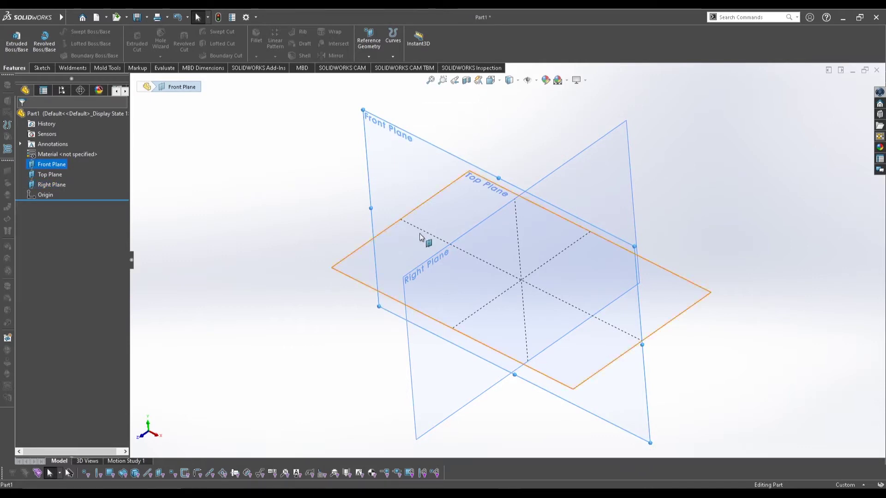
pyautogui.click(415, 275)
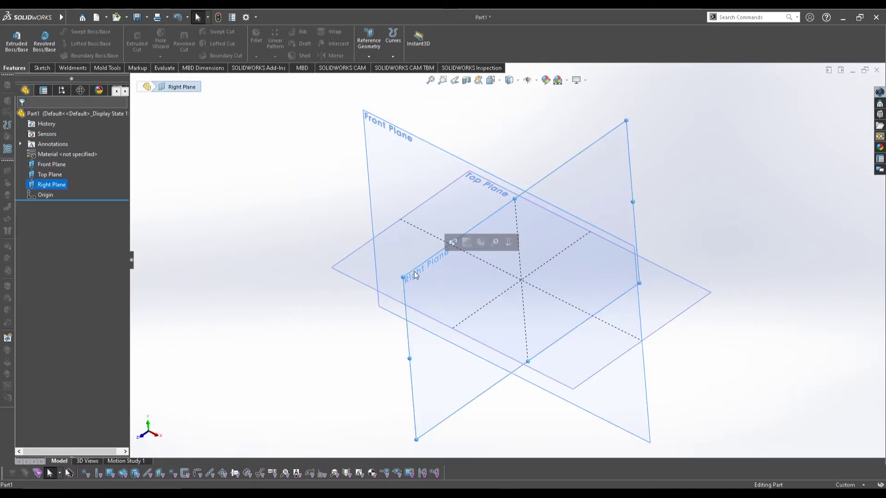
pyautogui.click(478, 196)
pyautogui.moveTo(490, 185); pyautogui.dragTo(480, 350, button='middle')
pyautogui.click(504, 179)
pyautogui.click(346, 184)
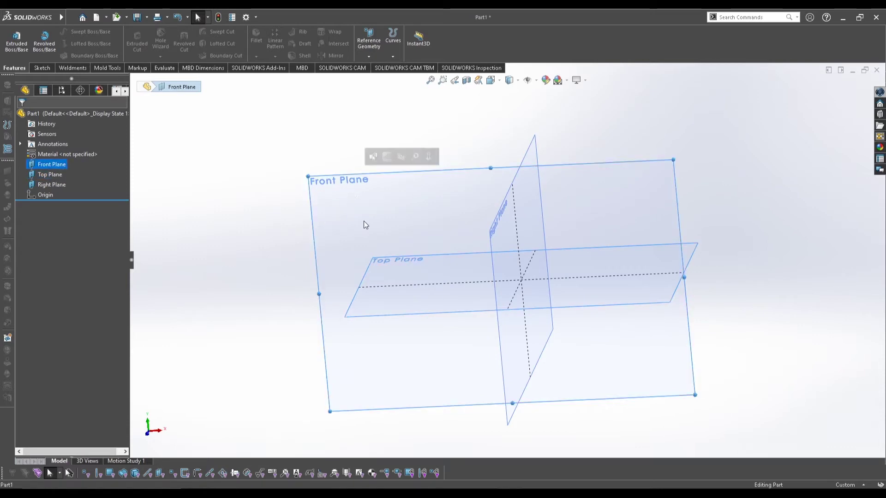
# - View the planes in the standard Right and Top orientations, and return to an angled view with nothing selected
pyautogui.moveTo(363, 223); pyautogui.dragTo(399, 274, button='middle')
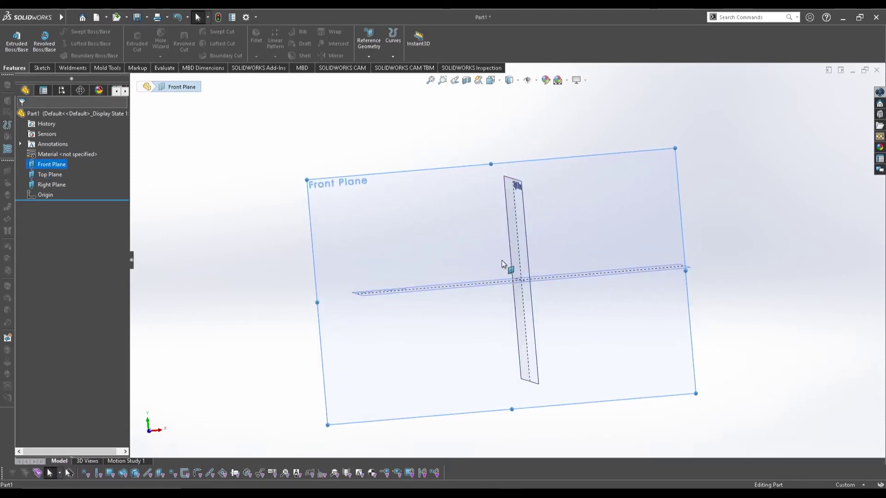
pyautogui.press('space')
pyautogui.moveTo(506, 292); pyautogui.dragTo(471, 306, button='middle')
pyautogui.click(471, 306)
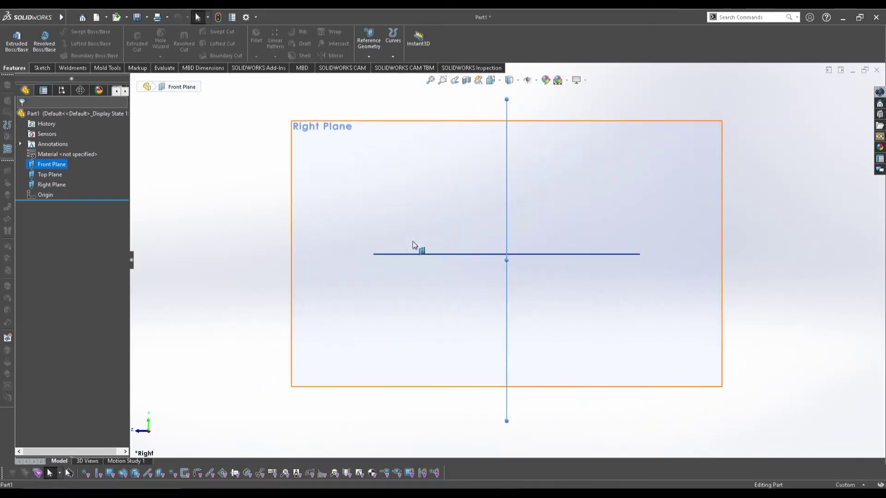
pyautogui.press('space')
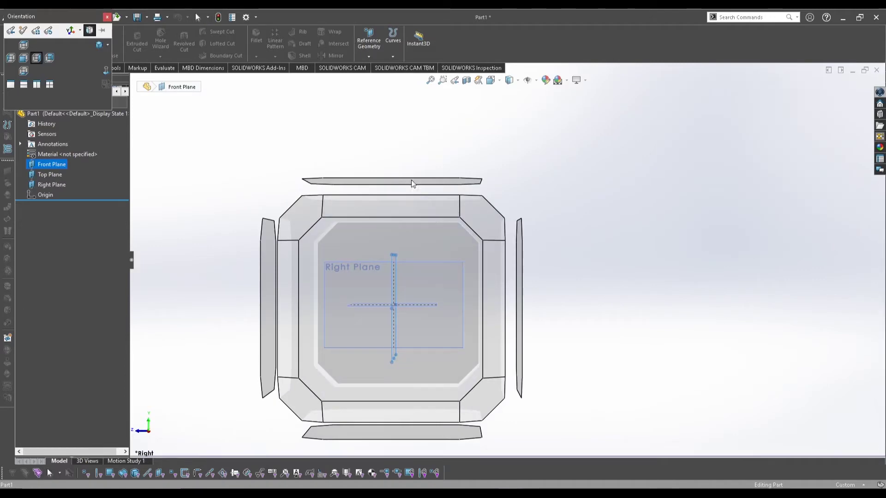
pyautogui.click(411, 181)
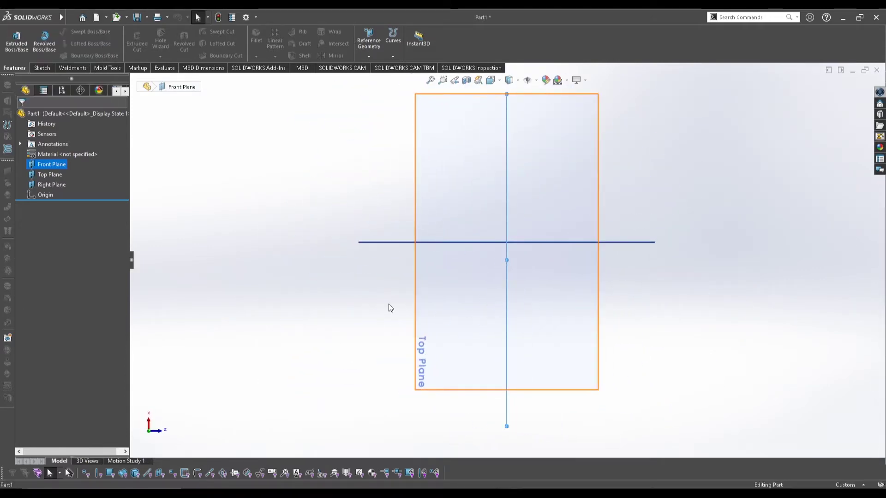
pyautogui.moveTo(434, 330); pyautogui.dragTo(452, 359, button='middle')
pyautogui.click(295, 213)
pyautogui.scroll(2, 330, 285)
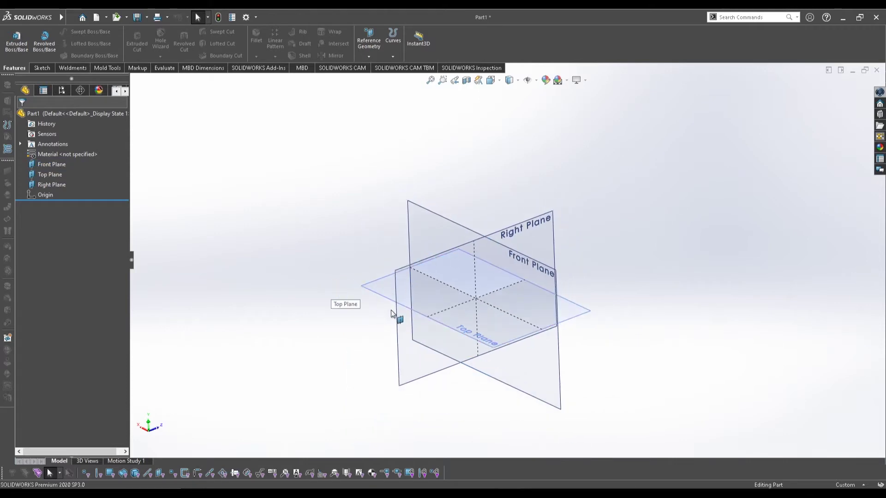
pyautogui.scroll(1, 406, 314)
pyautogui.scroll(-3, 434, 321)
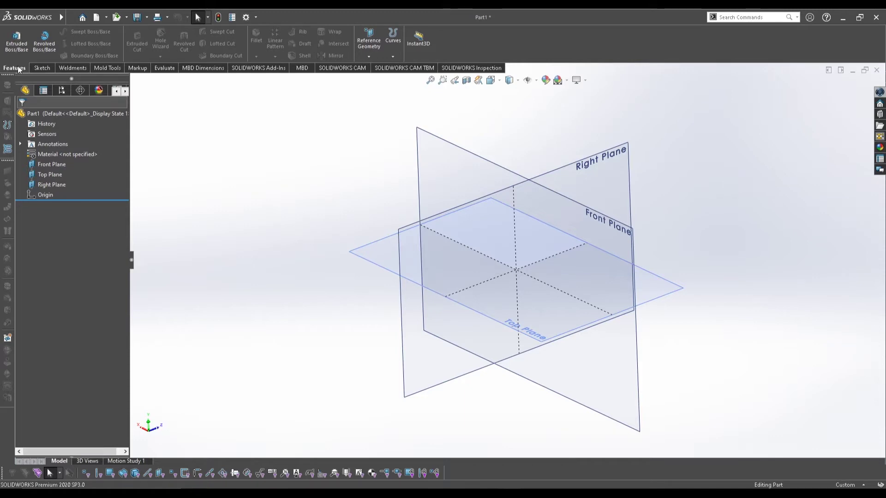
# - Start a reference plane with the Right Plane as its first reference
pyautogui.click(364, 54)
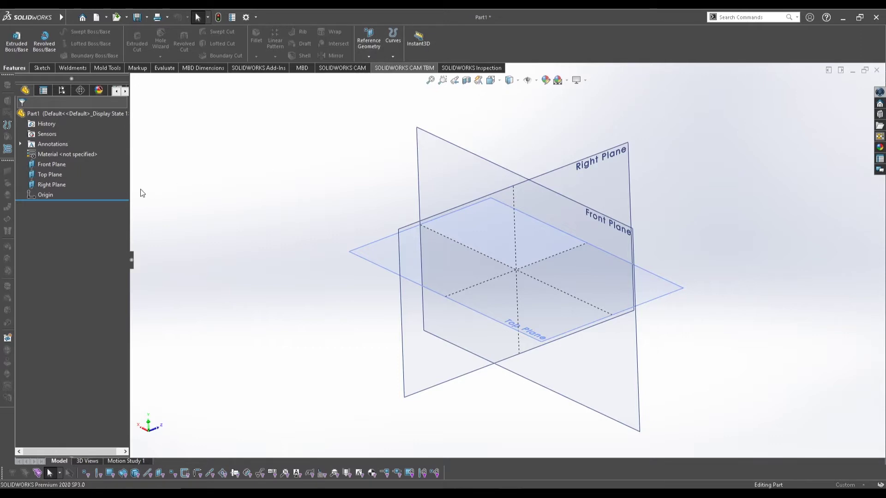
pyautogui.moveTo(236, 176)
pyautogui.mouseDown(button='middle')
pyautogui.moveTo(249, 161)
pyautogui.moveTo(241, 170)
pyautogui.mouseUp(button='middle')
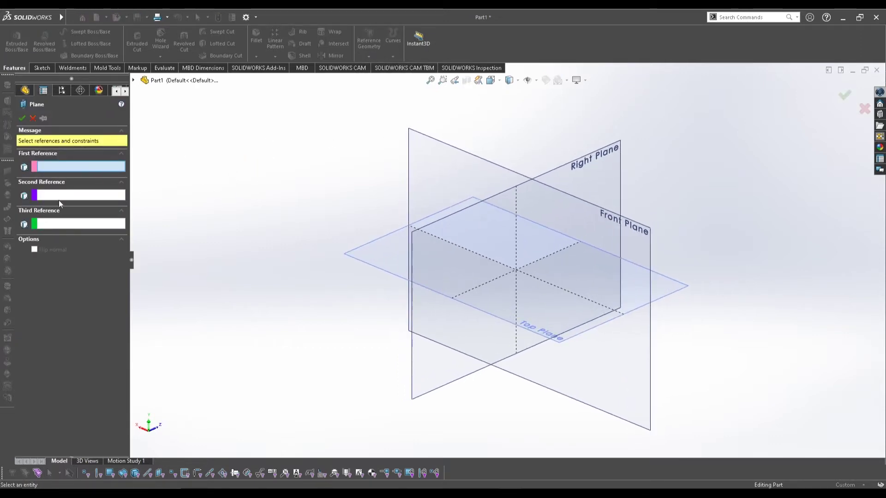
pyautogui.moveTo(334, 200); pyautogui.dragTo(392, 175, button='middle')
pyautogui.click(597, 167)
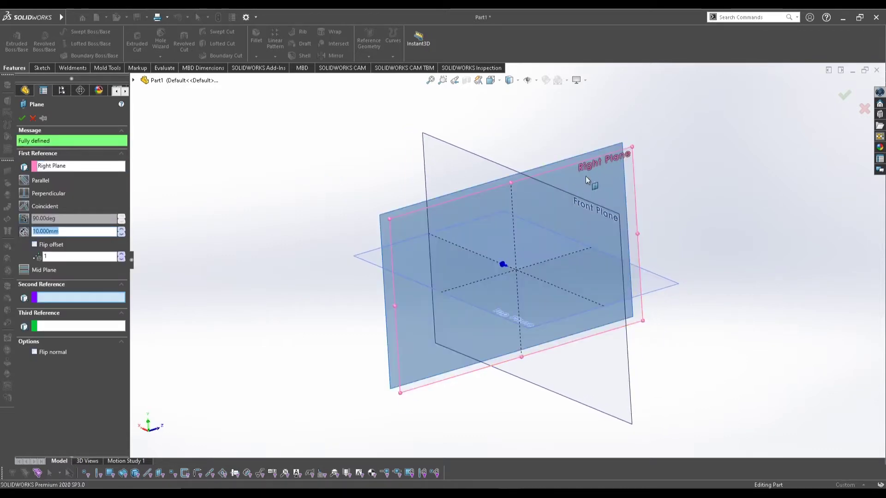
pyautogui.moveTo(549, 184); pyautogui.dragTo(575, 186, button='middle')
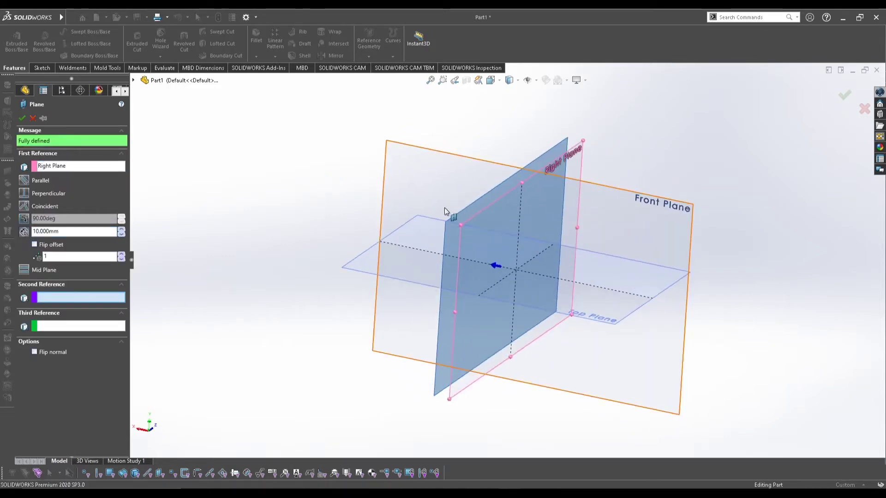
# - Try the Coincident, Perpendicular and Parallel constraints in turn for the new plane against the Right Plane
pyautogui.click(24, 206)
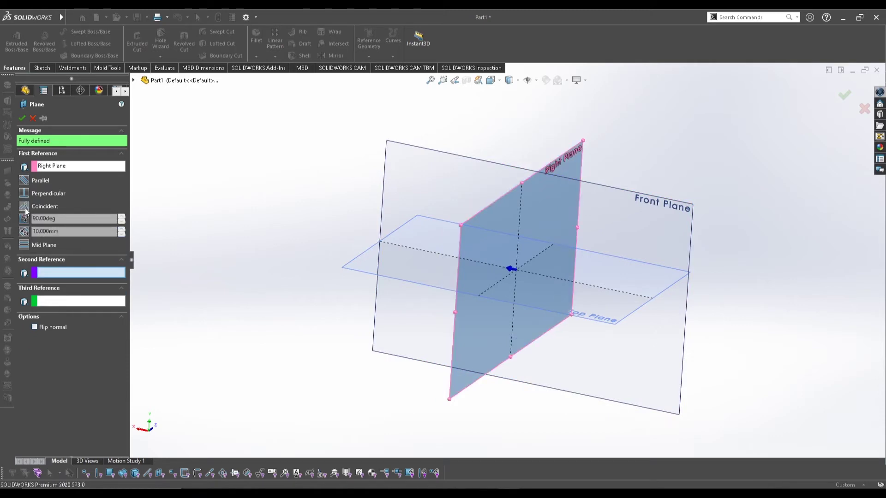
pyautogui.click(24, 193)
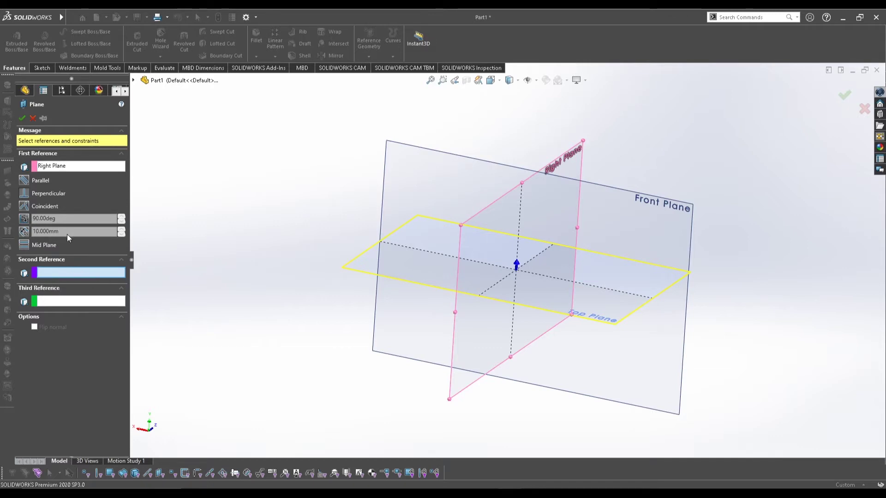
pyautogui.click(26, 180)
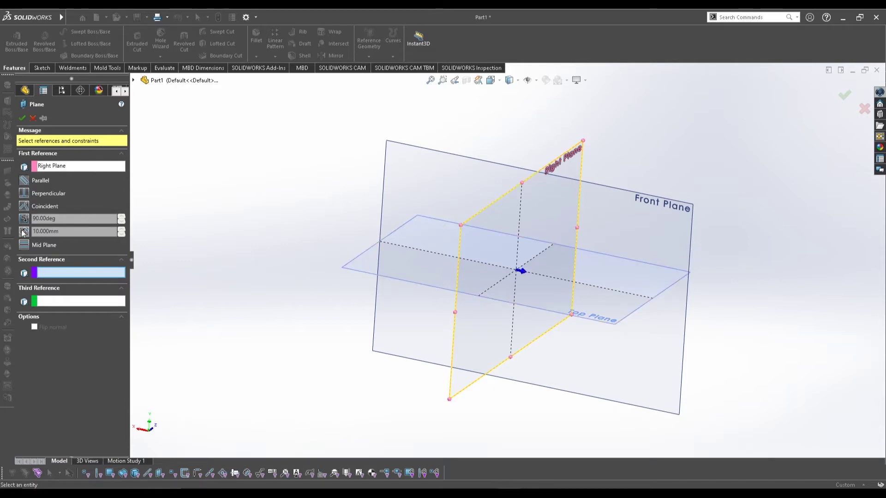
# - Switch the plane's constraint to an offset distance and raise it to 70 mm from the Right Plane
pyautogui.click(82, 234)
pyautogui.click(120, 231)
pyautogui.click(120, 231)
pyautogui.click(120, 230)
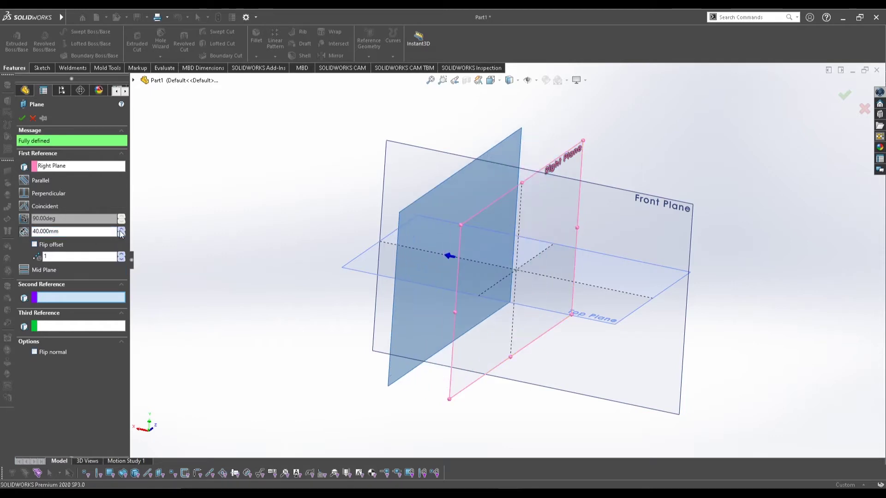
pyautogui.click(120, 231)
pyautogui.click(120, 231)
pyautogui.click(120, 230)
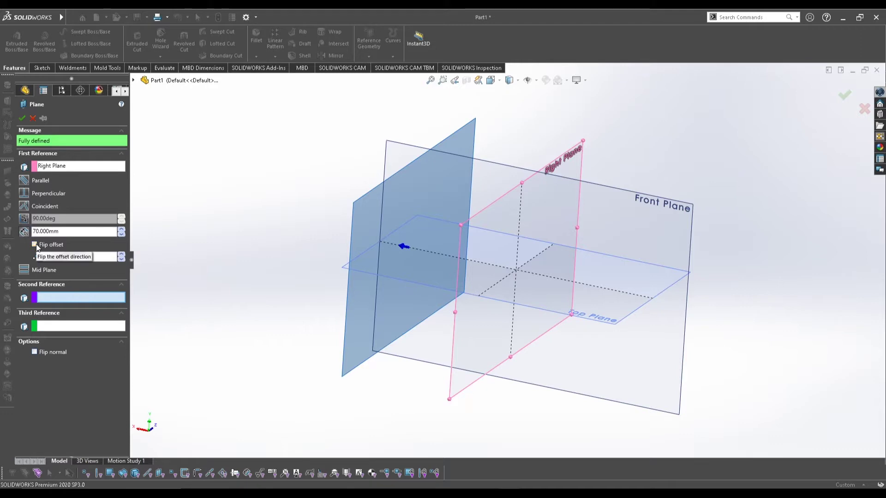
# - Reduce the plane's offset distance from the Right Plane to 20 mm
pyautogui.click(121, 234)
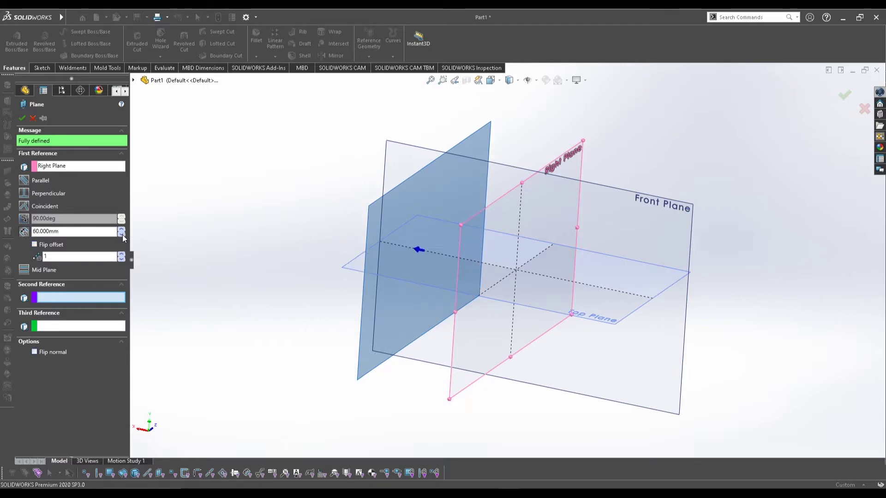
pyautogui.click(121, 234)
pyautogui.click(122, 234)
pyautogui.click(122, 234)
pyautogui.click(122, 234)
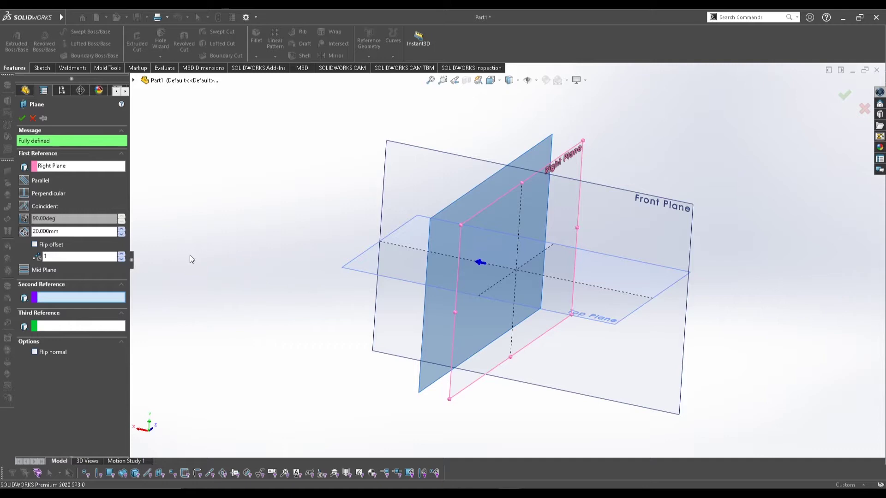
# - Flip the offset to the opposite side of the Right Plane and back again
pyautogui.click(26, 231)
pyautogui.click(31, 229)
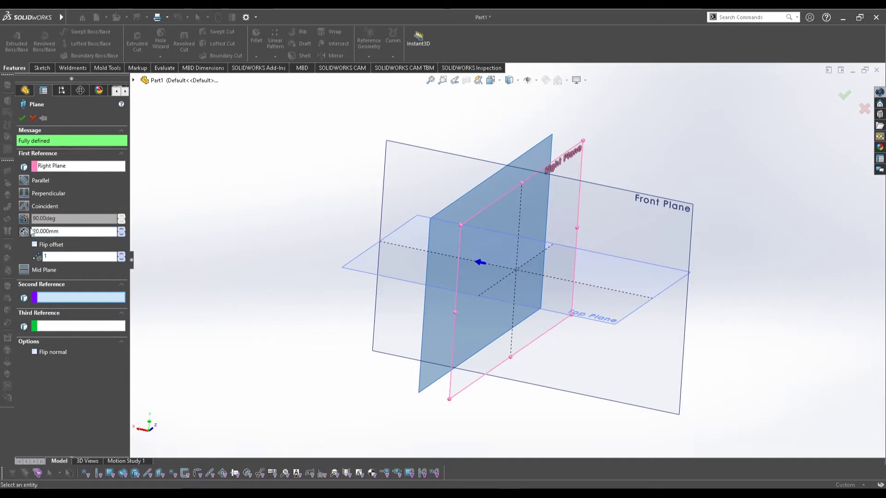
pyautogui.click(41, 245)
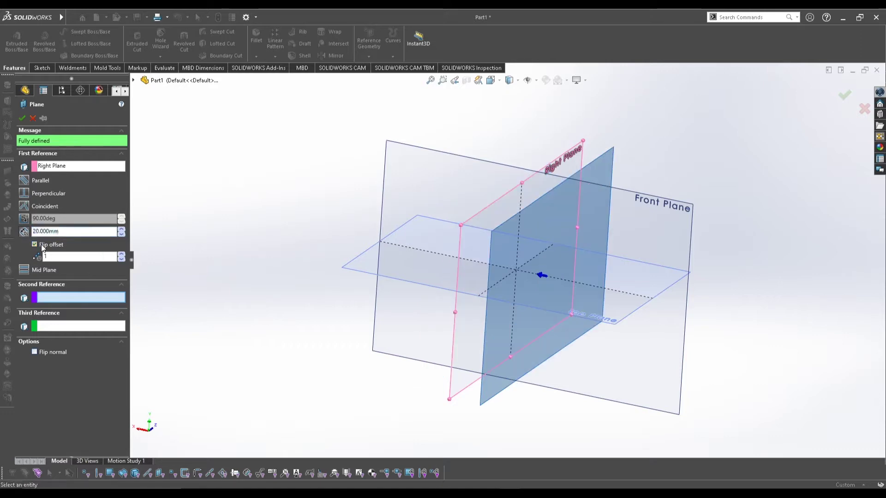
pyautogui.click(40, 245)
# - Set the number of offset planes to 4 and preview their spacing from the side
pyautogui.click(58, 258)
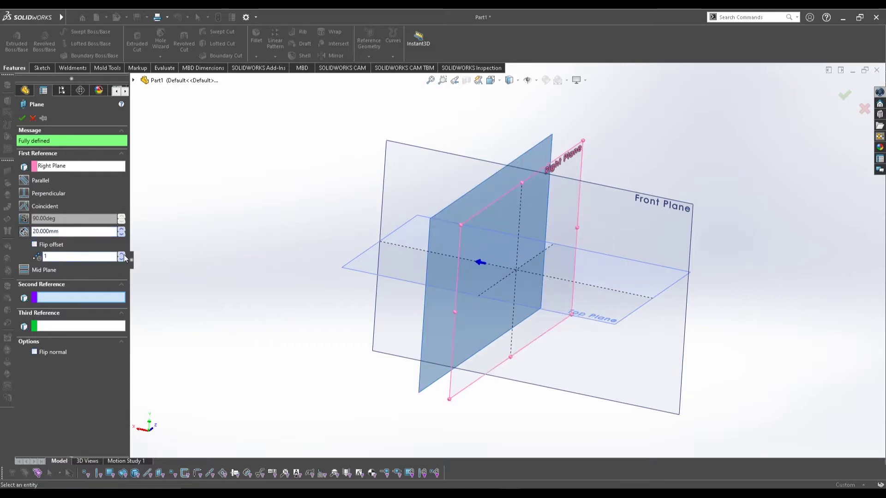
pyautogui.click(122, 254)
pyautogui.click(121, 254)
pyautogui.click(122, 254)
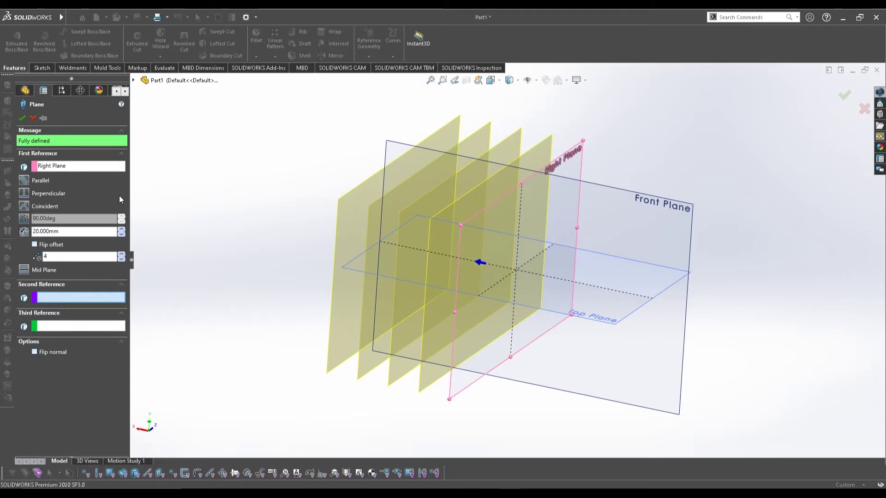
pyautogui.moveTo(382, 249); pyautogui.dragTo(404, 239, button='middle')
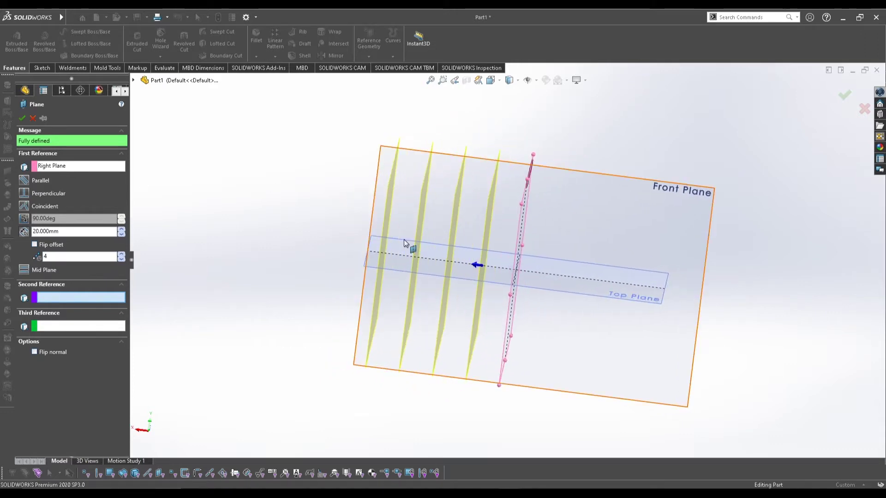
# - Try an angle of 10 degrees to the Right Plane, and cancel the reference plane
pyautogui.click(24, 219)
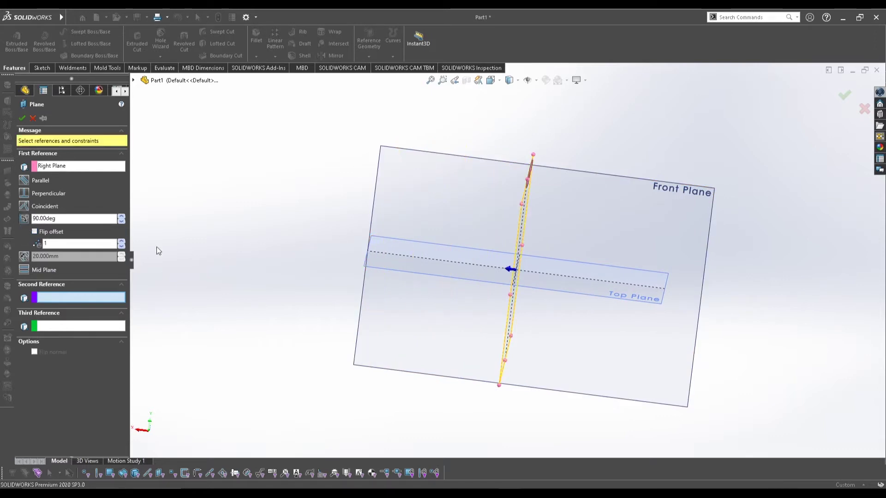
pyautogui.moveTo(328, 263); pyautogui.dragTo(221, 250, button='middle')
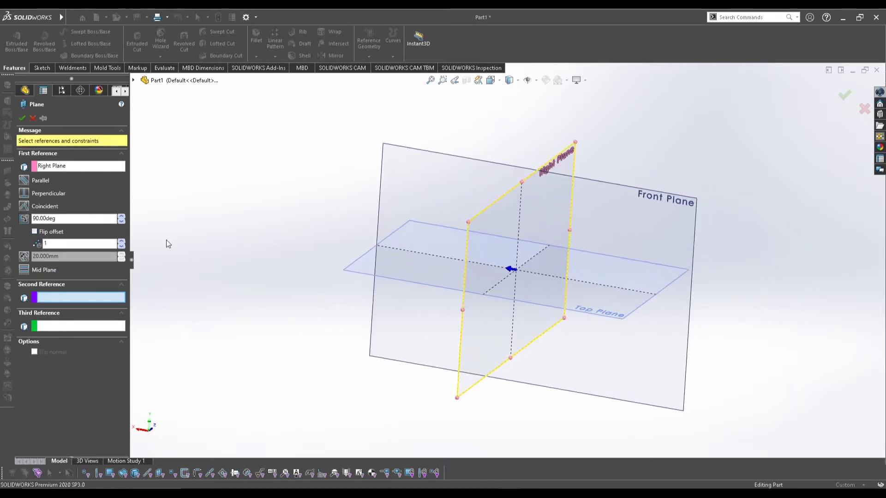
pyautogui.click(121, 219)
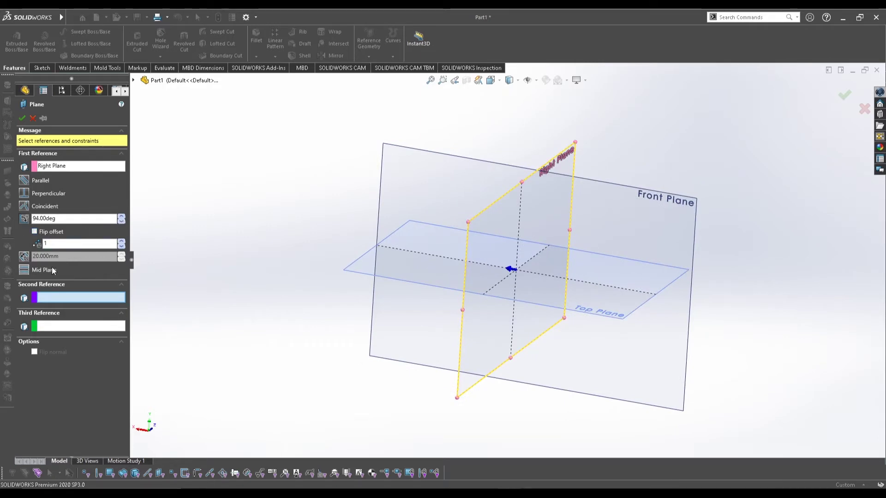
pyautogui.doubleClick(55, 219)
pyautogui.write('10')
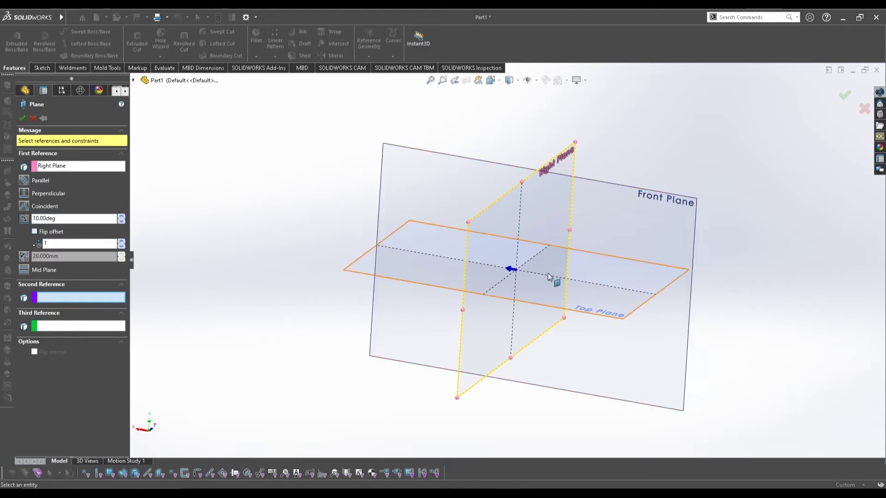
pyautogui.click(52, 243)
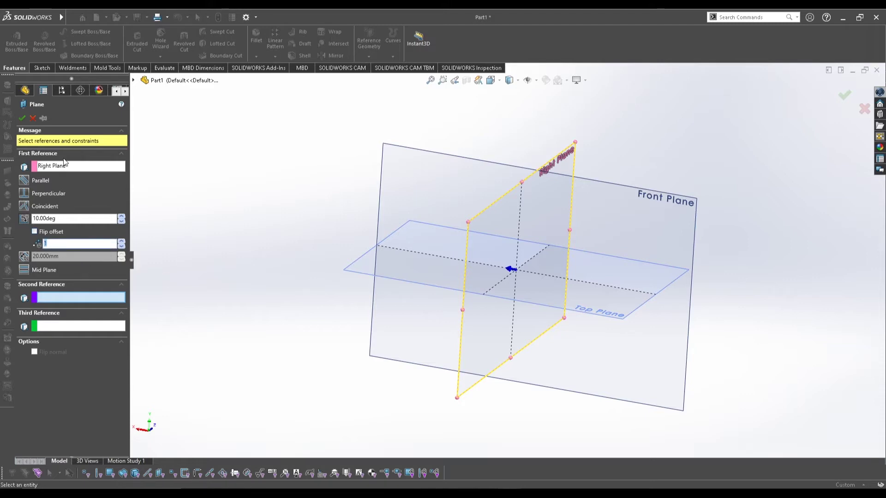
pyautogui.press('Escape')
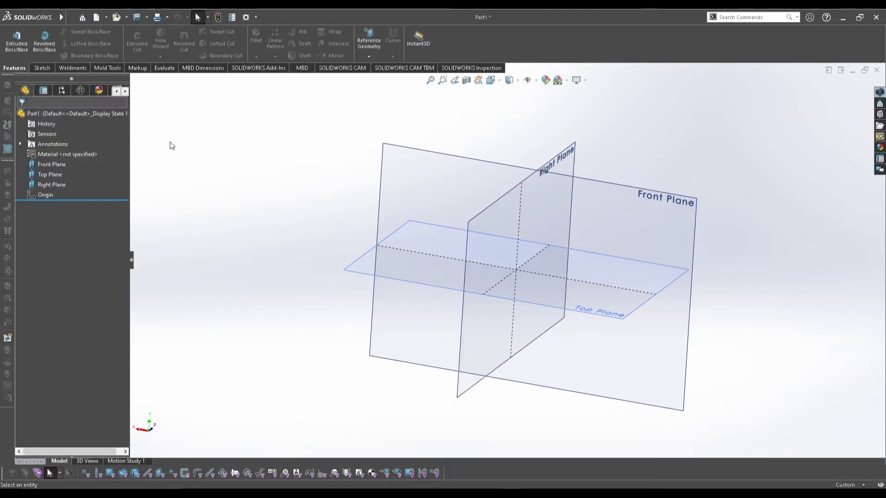
# - Create a reference axis at the intersection of the Right Plane and the Front Plane
pyautogui.click(368, 59)
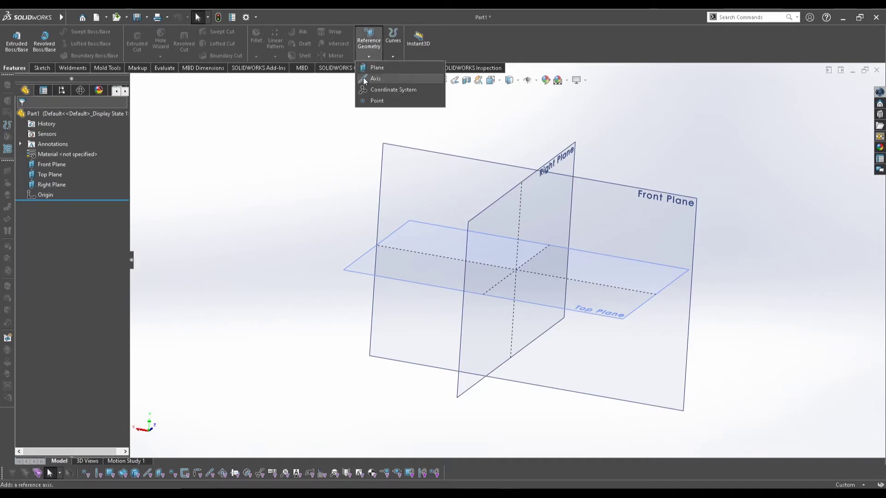
pyautogui.click(369, 78)
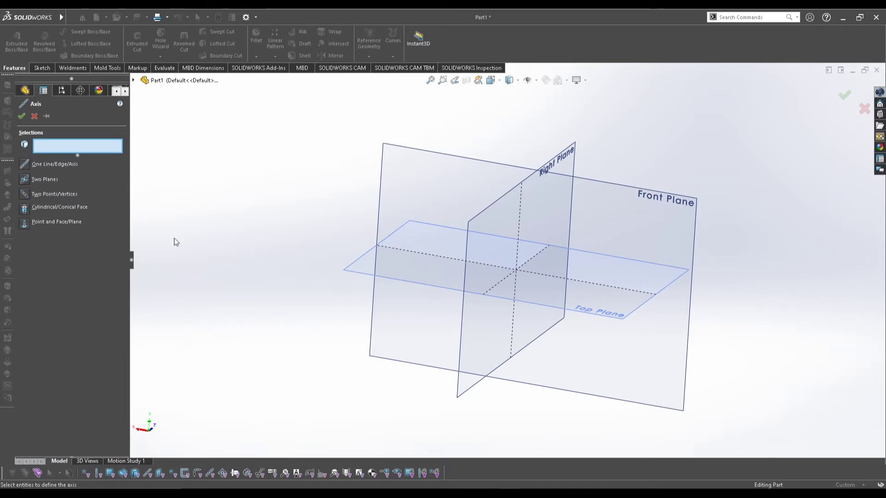
pyautogui.moveTo(521, 215); pyautogui.dragTo(514, 222, button='middle')
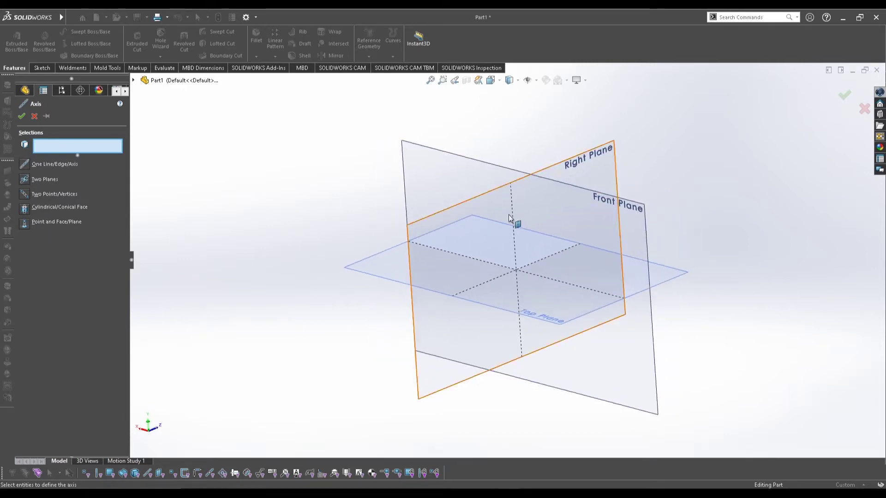
pyautogui.click(580, 169)
pyautogui.click(631, 211)
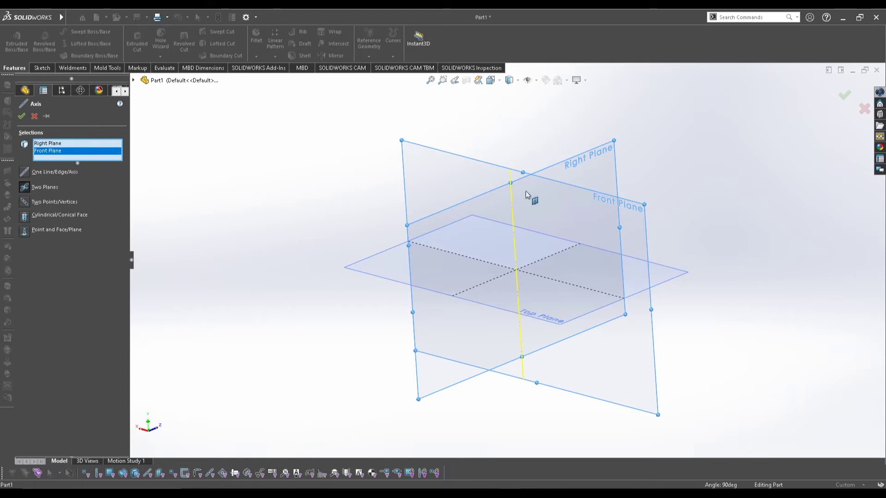
pyautogui.moveTo(513, 238)
pyautogui.mouseDown(button='middle')
pyautogui.moveTo(528, 182)
pyautogui.moveTo(516, 234)
pyautogui.mouseUp(button='middle')
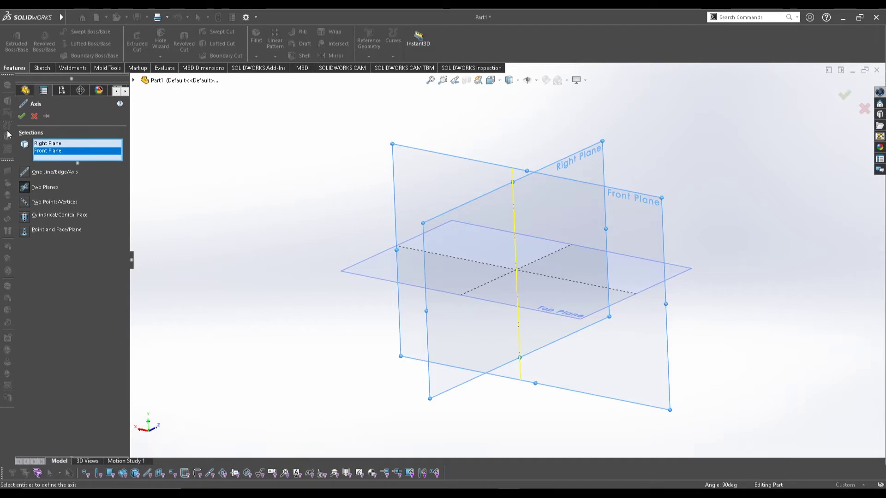
pyautogui.click(21, 116)
# - Inspect the new vertical axis against the default planes from another angle, leaving nothing selected
pyautogui.click(408, 267)
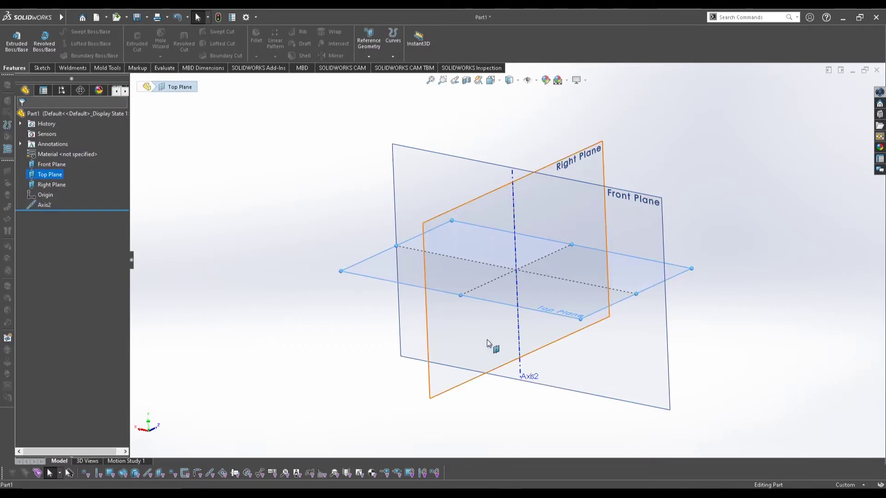
pyautogui.moveTo(488, 346); pyautogui.dragTo(429, 277, button='middle')
pyautogui.click(42, 205)
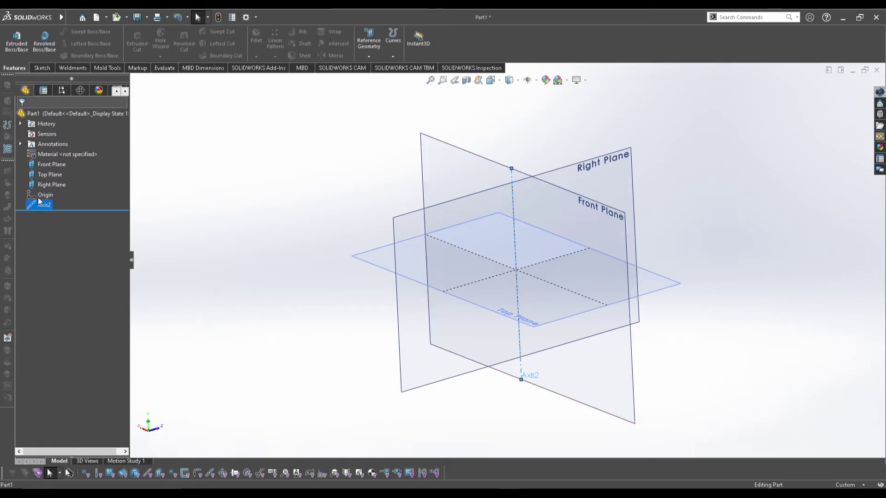
pyautogui.moveTo(38, 203)
pyautogui.mouseDown()
pyautogui.moveTo(32, 174)
pyautogui.moveTo(31, 206)
pyautogui.moveTo(39, 163)
pyautogui.moveTo(44, 207)
pyautogui.mouseUp()
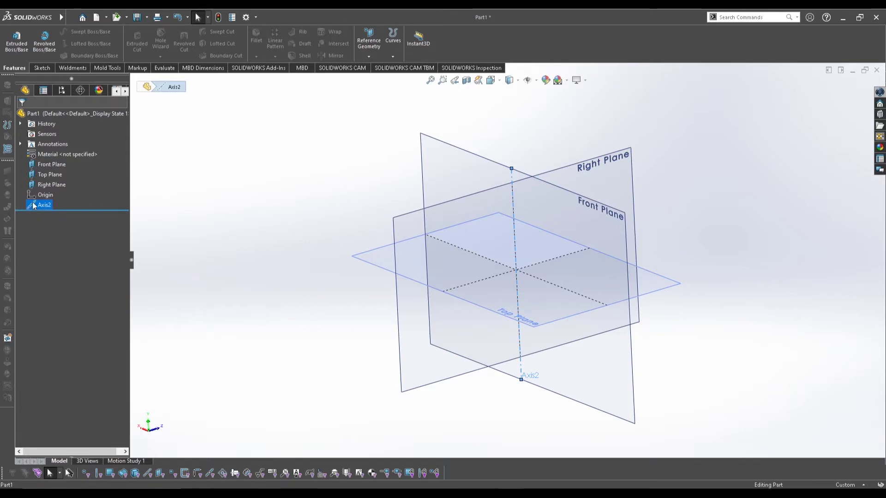
pyautogui.click(326, 178)
# - Create a second reference axis where the Front Plane and Top Plane intersect, and highlight it
pyautogui.click(372, 45)
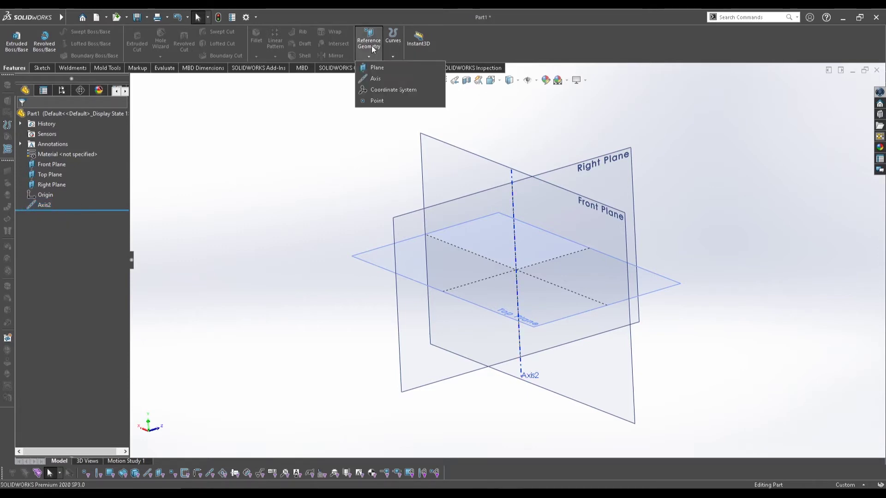
pyautogui.click(379, 79)
pyautogui.click(427, 230)
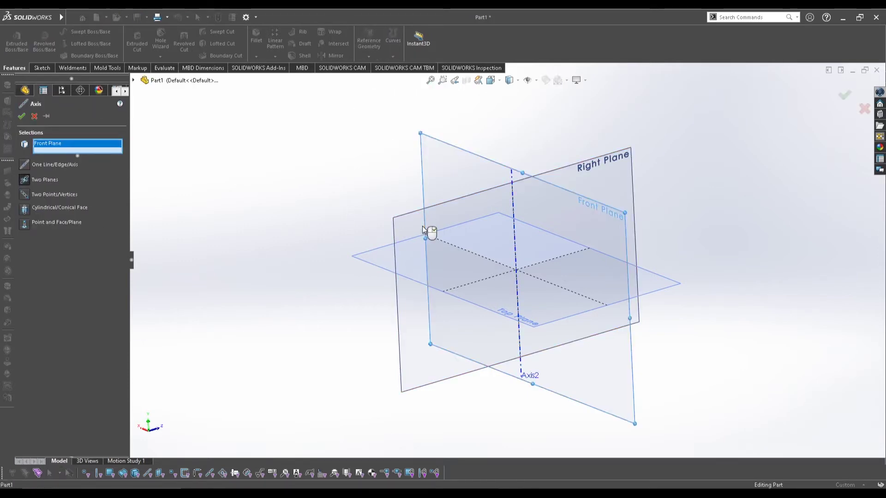
pyautogui.click(382, 256)
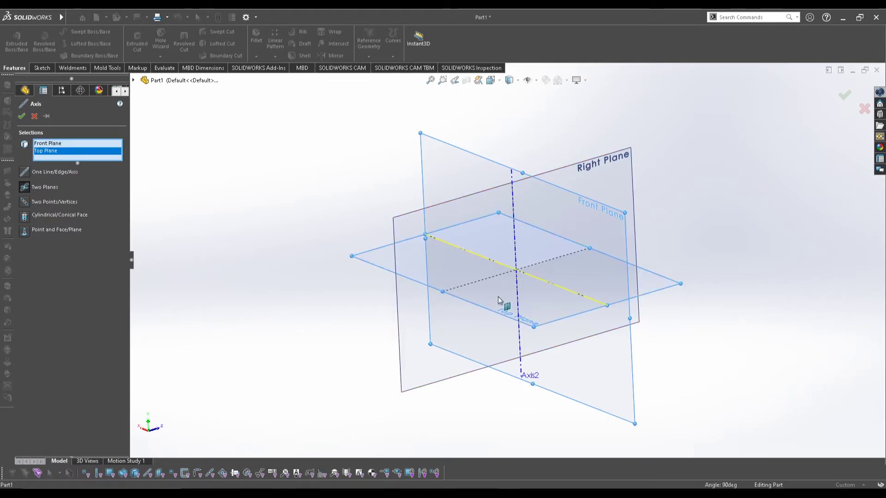
pyautogui.click(841, 97)
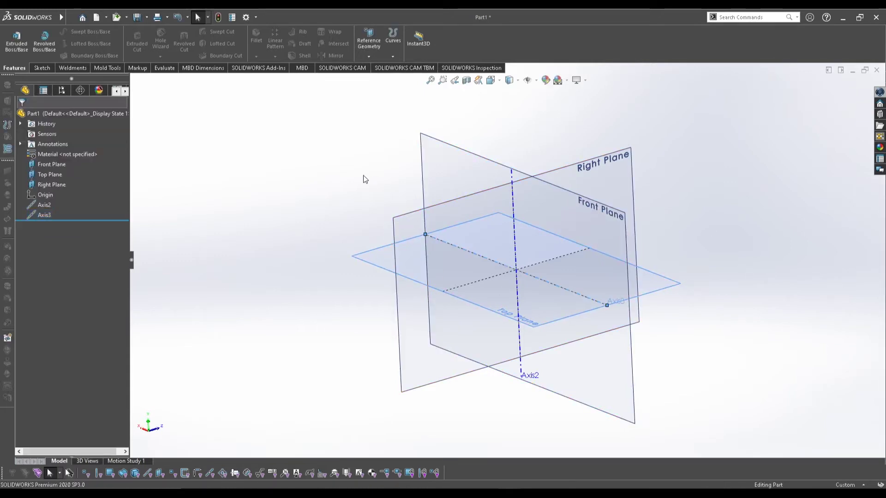
pyautogui.click(46, 214)
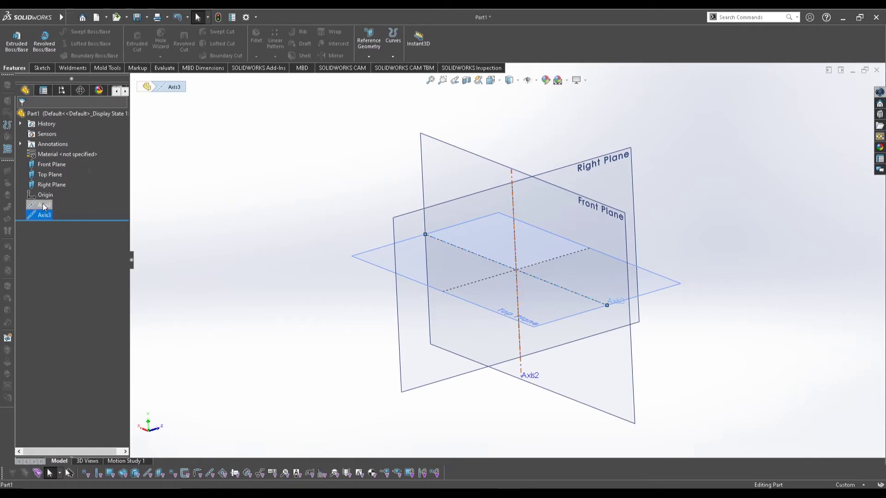
# - Reorder the two axes in the feature tree so Axis3 precedes Axis2, and restore their original order
pyautogui.press('Escape')
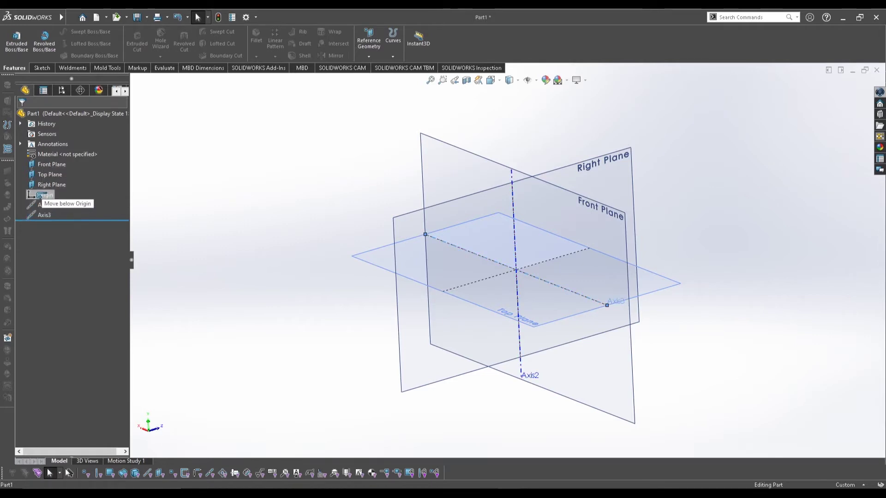
pyautogui.moveTo(44, 205)
pyautogui.mouseDown()
pyautogui.moveTo(32, 217)
pyautogui.moveTo(32, 195)
pyautogui.moveTo(40, 217)
pyautogui.moveTo(33, 197)
pyautogui.mouseUp()
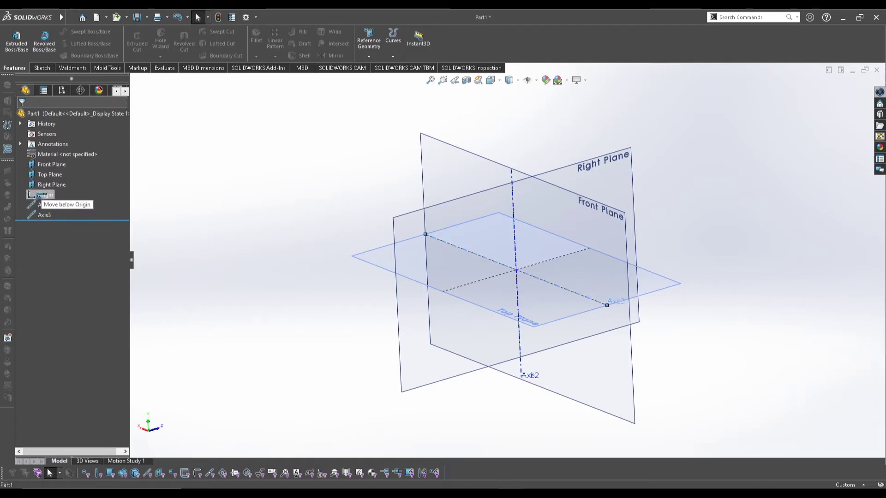
pyautogui.moveTo(411, 257)
pyautogui.mouseDown(button='middle')
pyautogui.moveTo(422, 273)
pyautogui.moveTo(425, 266)
pyautogui.mouseUp(button='middle')
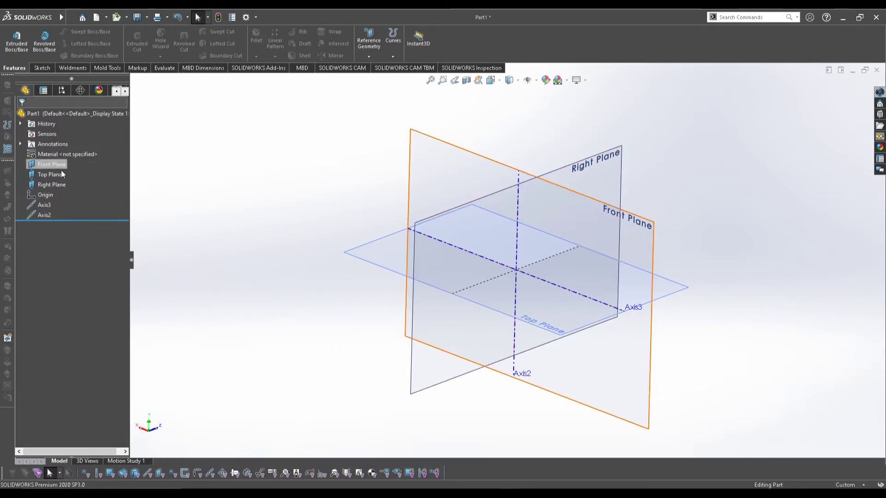
pyautogui.click(44, 215)
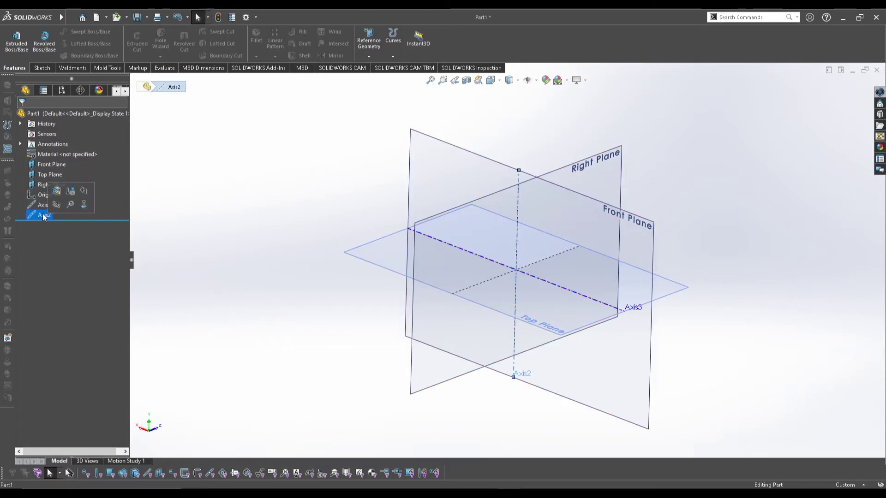
pyautogui.click(44, 215)
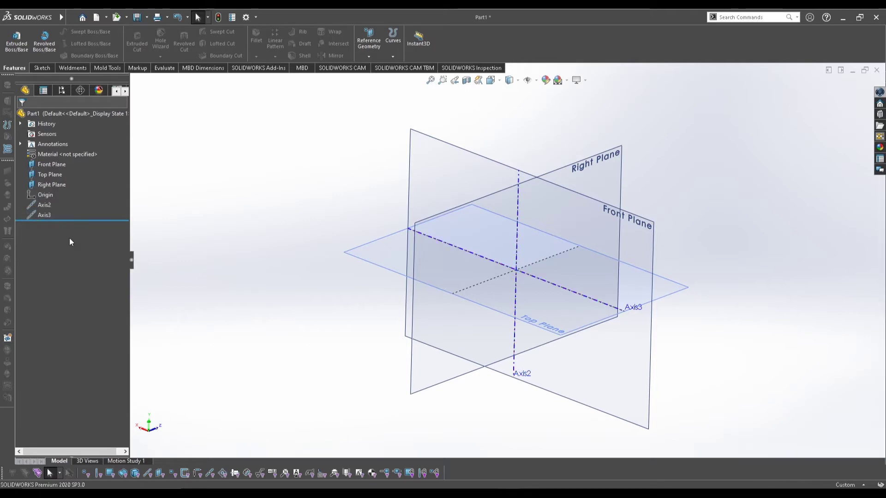
# - Roll the model back to just after the Origin, and roll it forward again past both axes
pyautogui.moveTo(326, 207); pyautogui.dragTo(366, 205, button='middle')
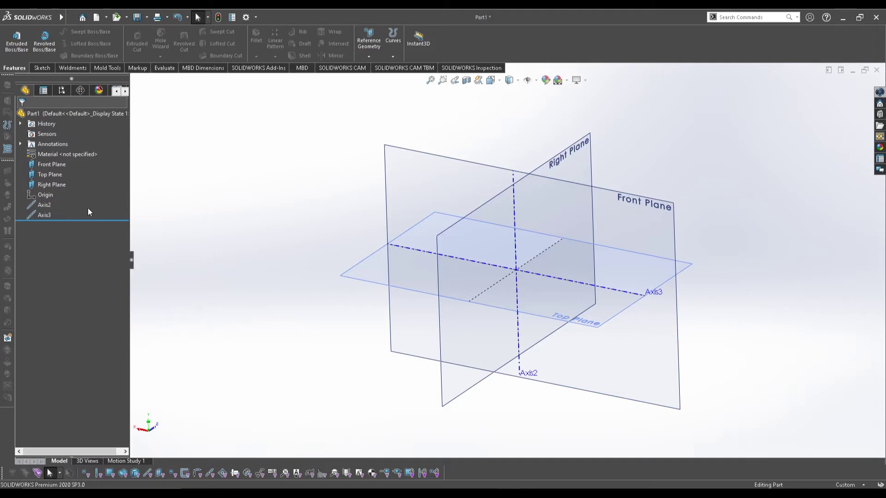
pyautogui.click(79, 221)
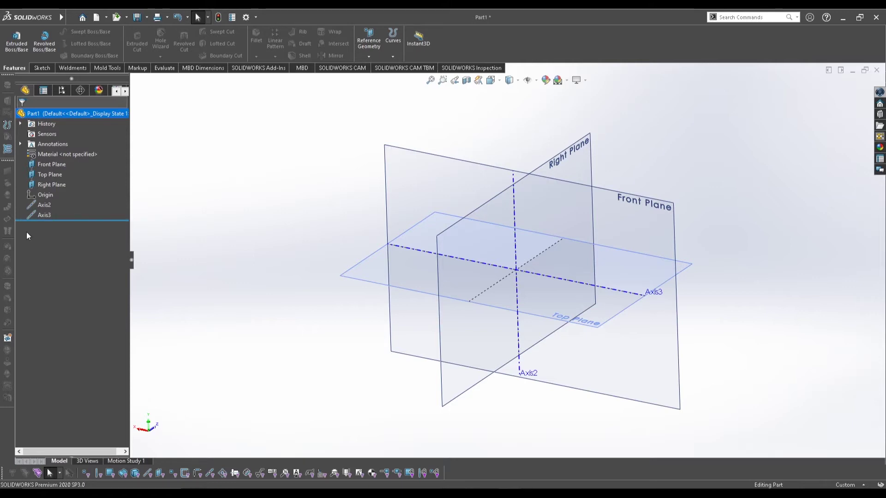
pyautogui.click(44, 205)
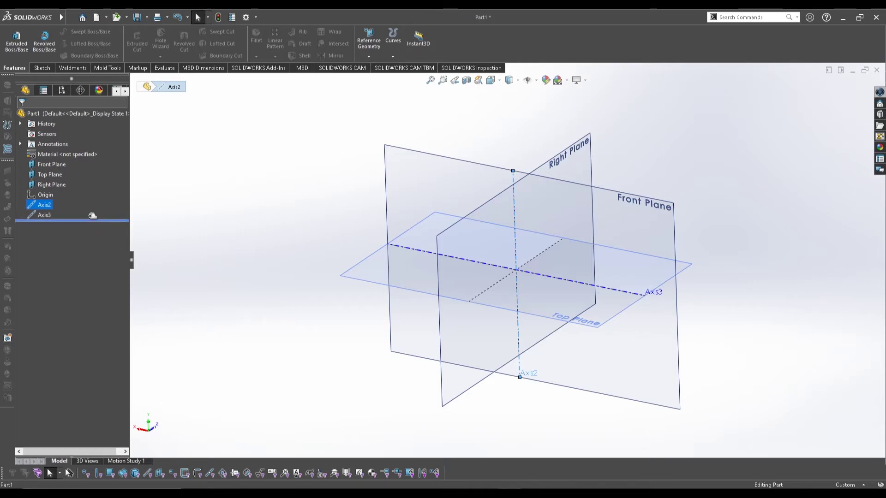
pyautogui.moveTo(92, 220)
pyautogui.mouseDown()
pyautogui.moveTo(85, 210)
pyautogui.moveTo(90, 220)
pyautogui.mouseUp()
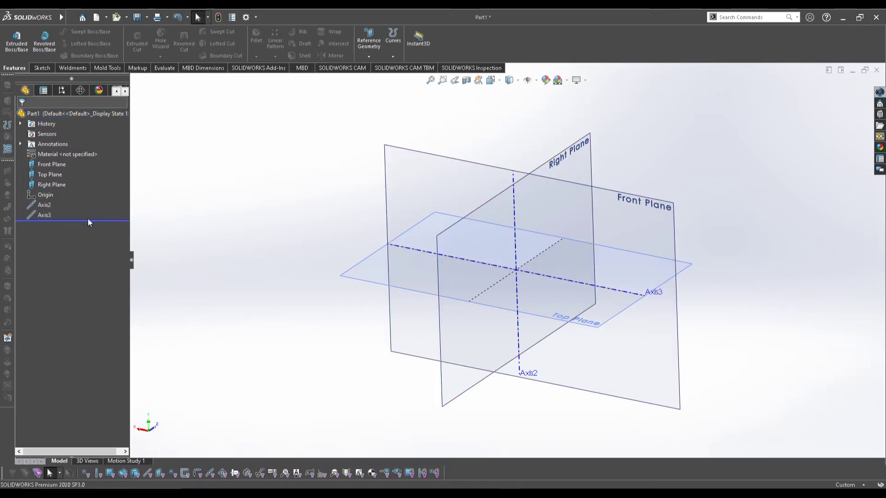
pyautogui.moveTo(87, 220); pyautogui.dragTo(82, 199)
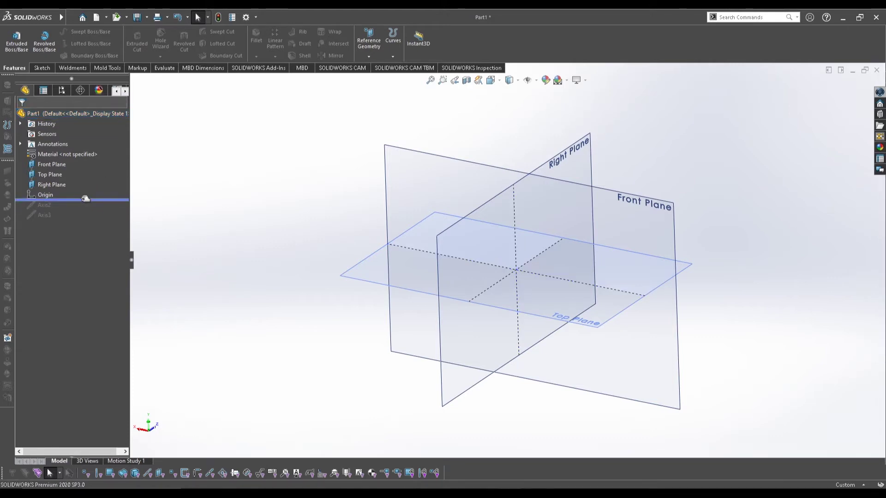
pyautogui.moveTo(83, 200); pyautogui.dragTo(82, 212)
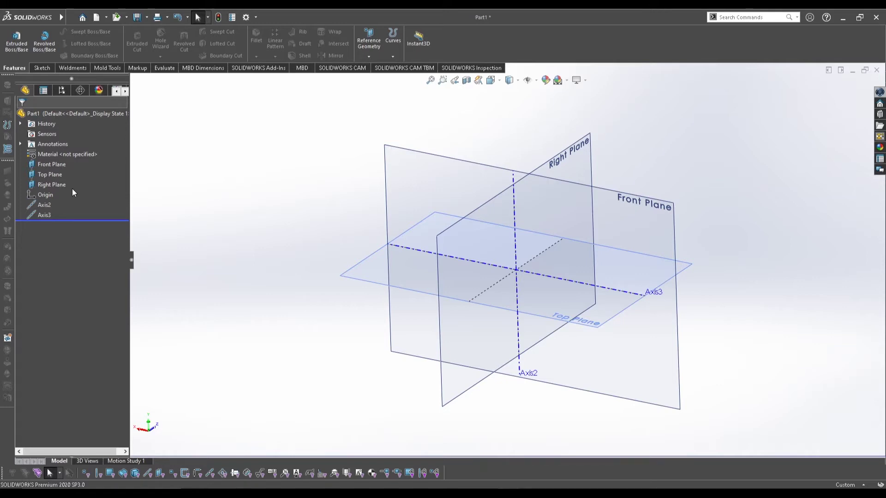
pyautogui.moveTo(67, 220); pyautogui.dragTo(66, 204)
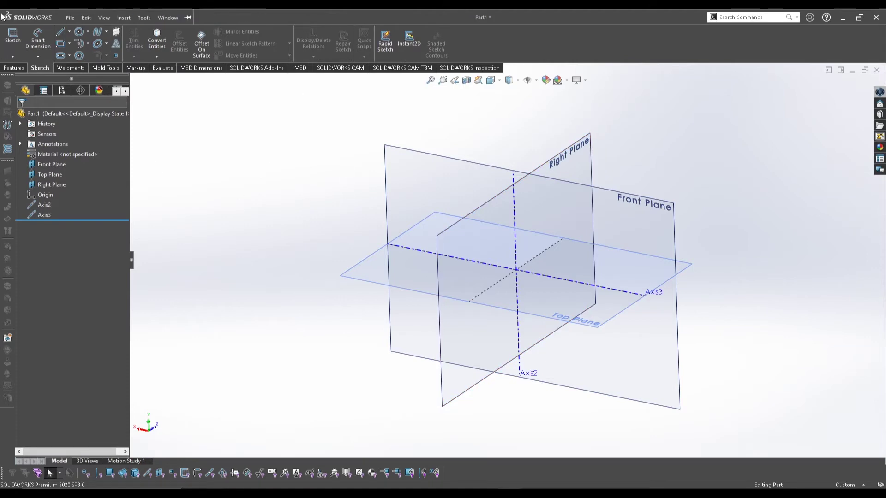
# - Examine the Sketch option offered for the Front Plane in the model view, and dismiss it without starting a sketch
pyautogui.click(9, 69)
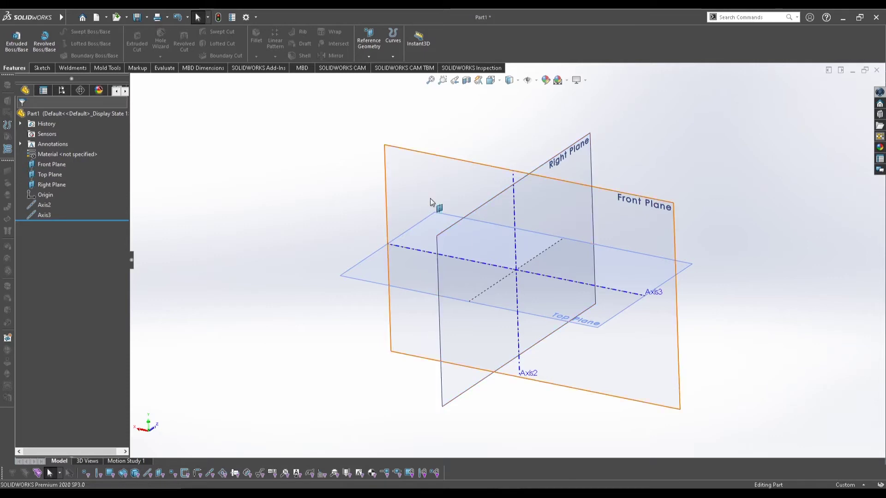
pyautogui.moveTo(431, 198); pyautogui.dragTo(463, 273, button='middle')
pyautogui.click(423, 187)
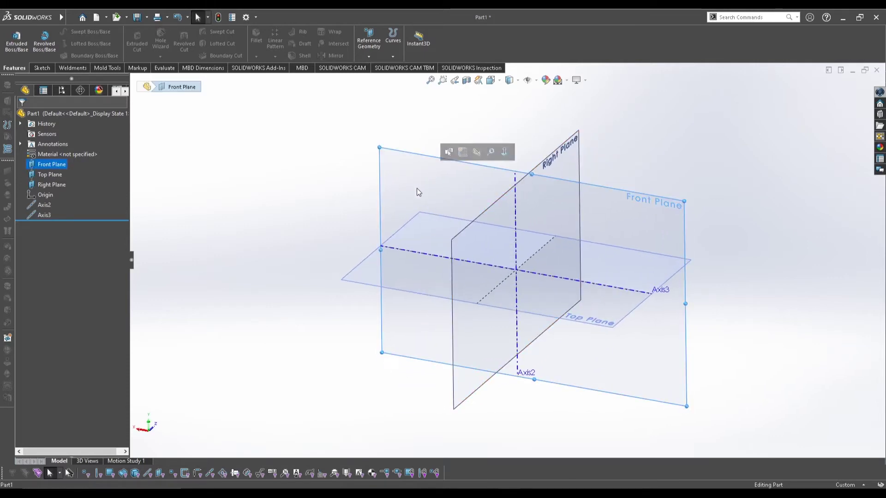
pyautogui.rightClick(416, 178)
pyautogui.click(395, 164)
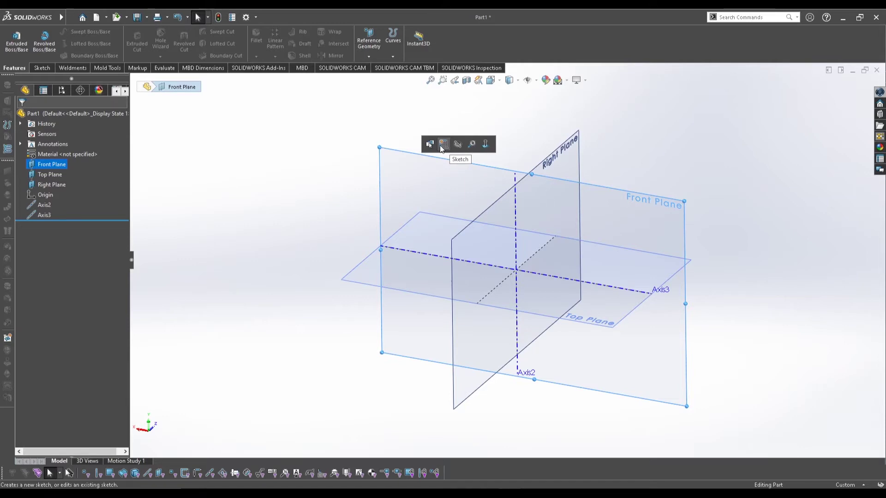
pyautogui.click(354, 162)
pyautogui.rightClick(401, 168)
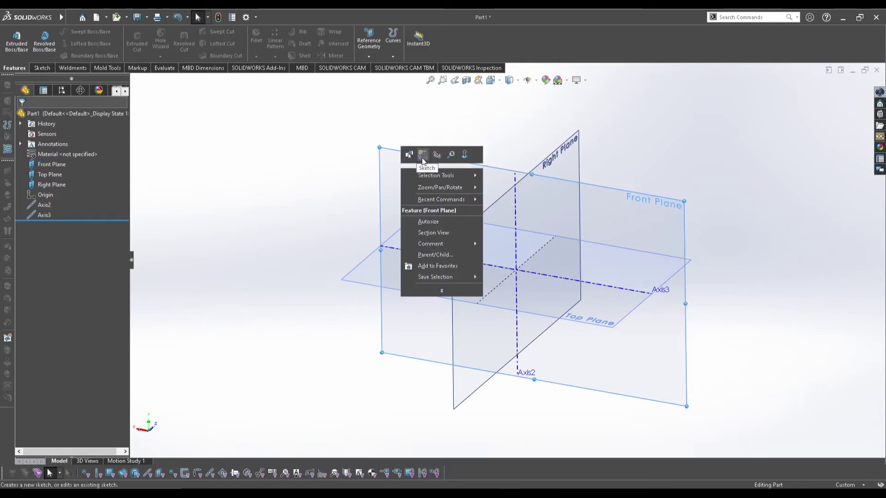
pyautogui.click(307, 199)
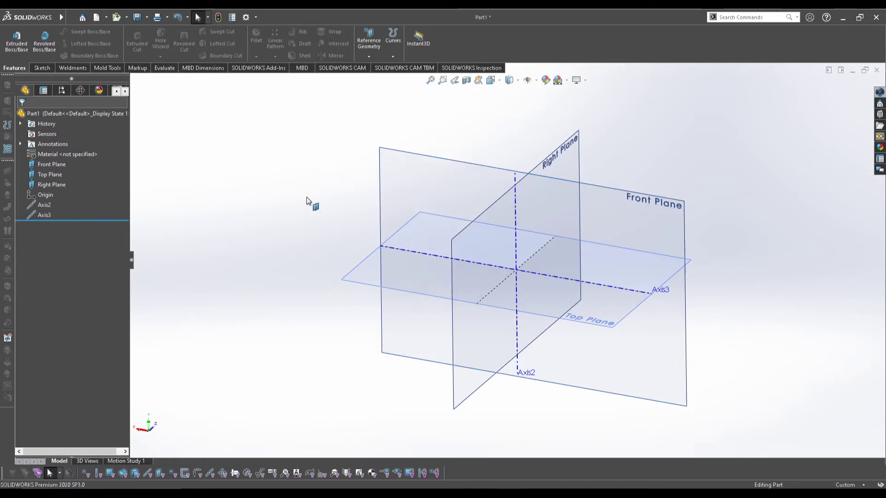
# - Examine the Sketch option for the Front Plane's feature tree entry, leaving nothing selected
pyautogui.click(55, 165)
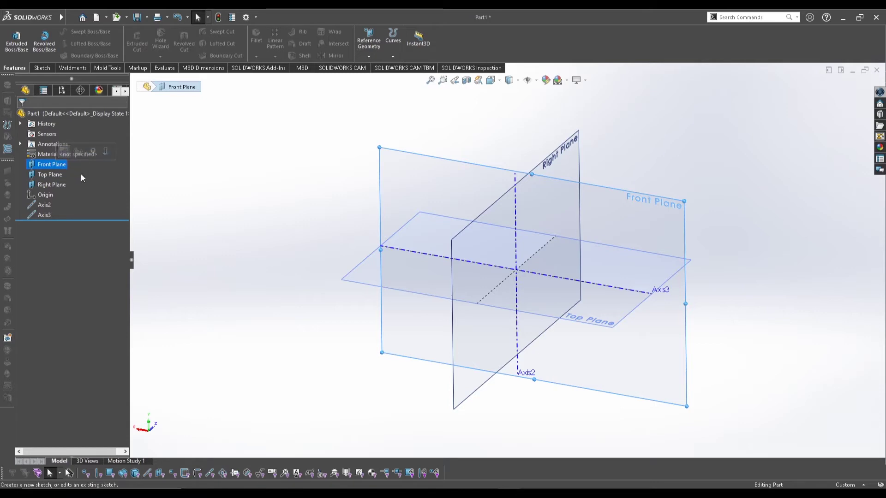
pyautogui.rightClick(51, 165)
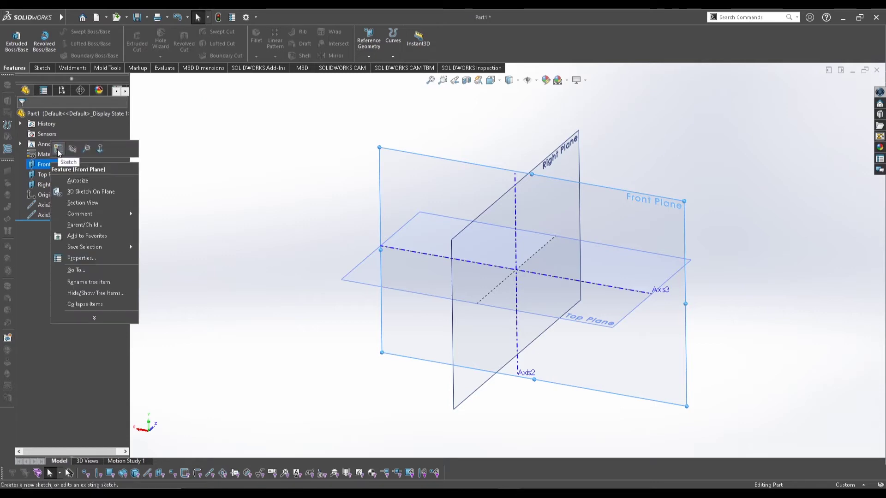
pyautogui.click(247, 179)
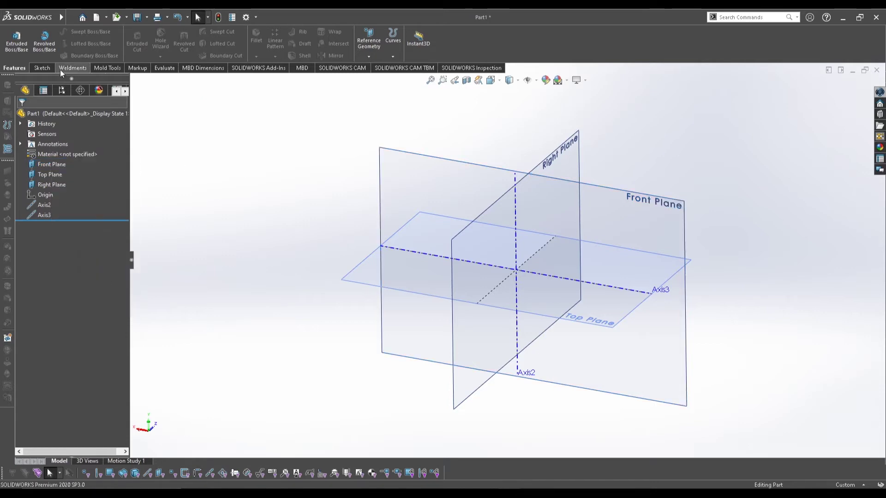
# - Start a new sketch on the Top Plane
pyautogui.click(45, 69)
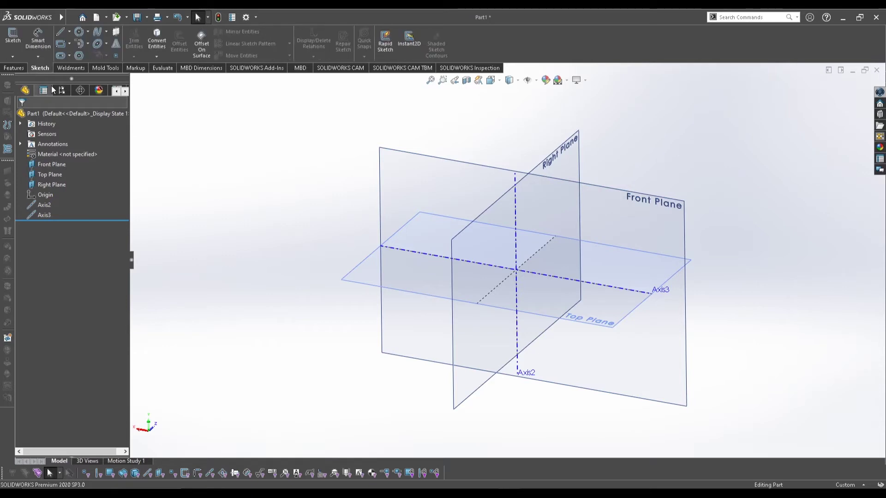
pyautogui.click(10, 41)
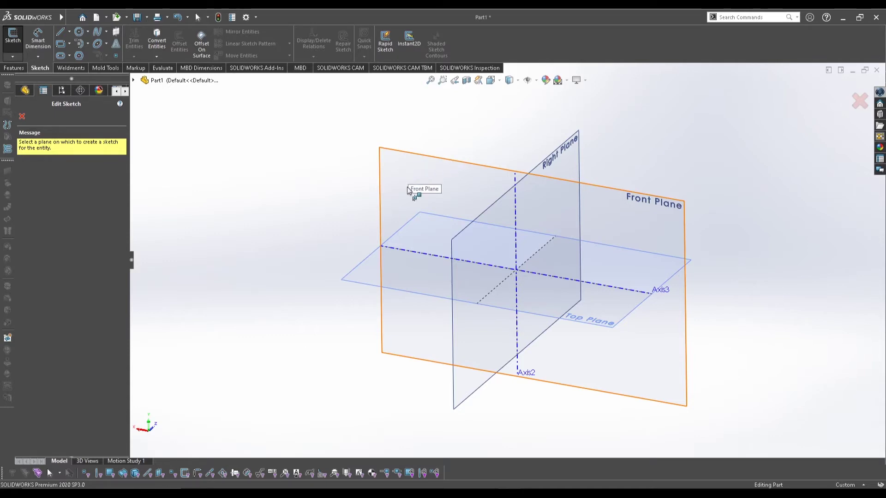
pyautogui.moveTo(408, 190); pyautogui.dragTo(627, 365, button='middle')
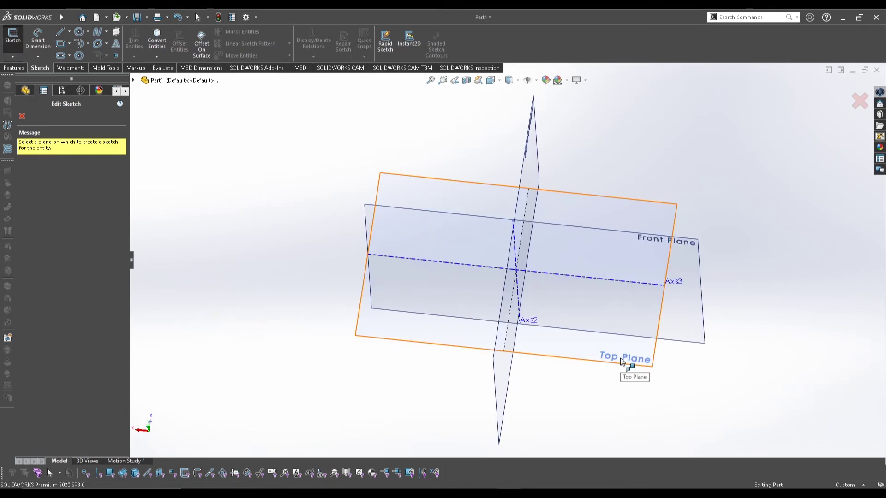
pyautogui.click(621, 362)
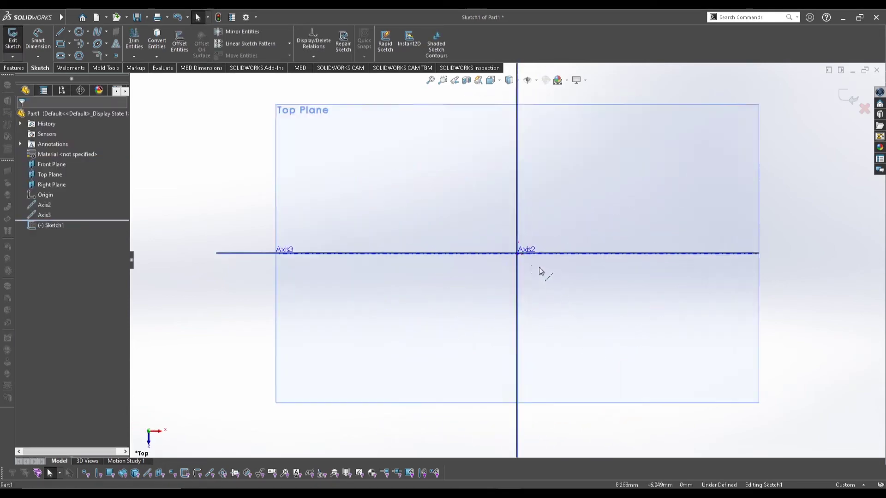
# - Hide the Front, Top and Right planes together
pyautogui.scroll(-3, 539, 263)
pyautogui.scroll(5, 504, 306)
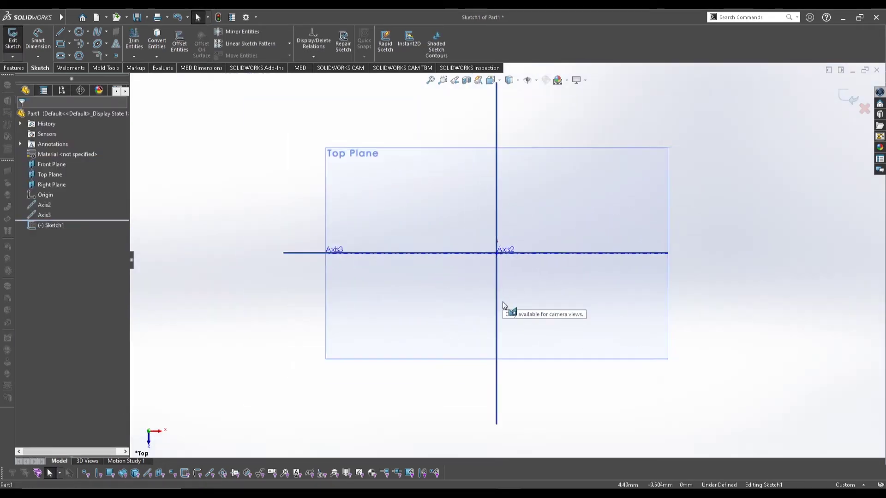
pyautogui.scroll(-5, 494, 296)
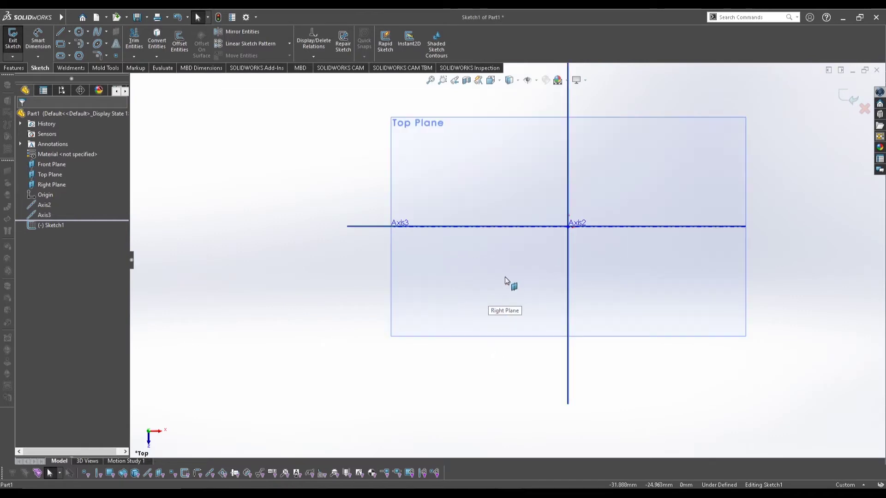
pyautogui.click(45, 163)
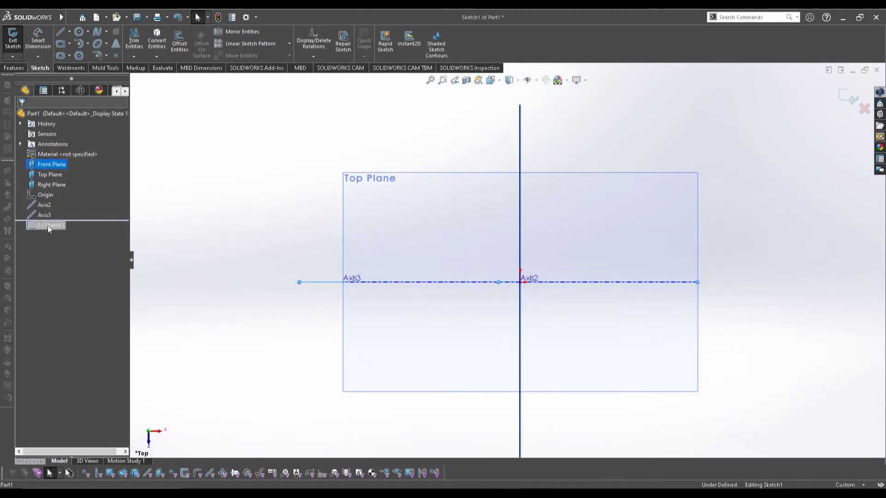
pyautogui.keyDown('ctrl'); pyautogui.click(51, 185); pyautogui.keyUp('ctrl')
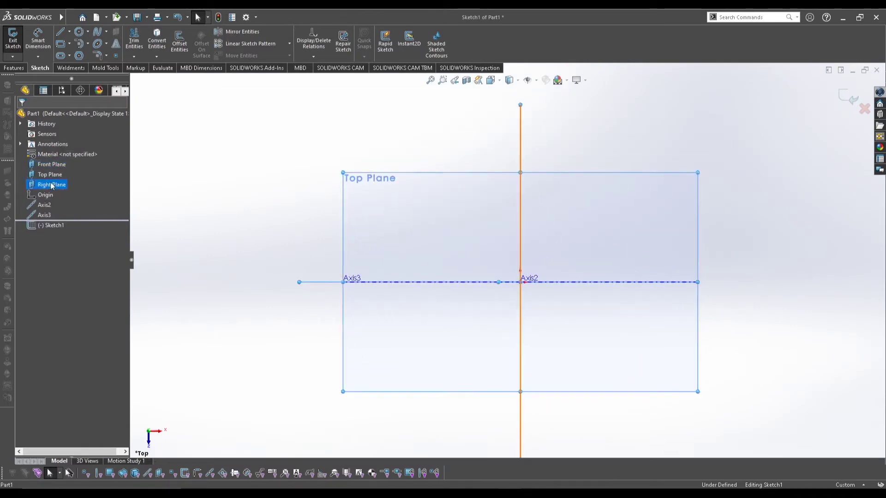
pyautogui.keyDown('ctrl'); pyautogui.click(52, 174); pyautogui.keyUp('ctrl')
pyautogui.click(59, 169)
# - Hide both reference axes, Axis2 and Axis3
pyautogui.click(43, 205)
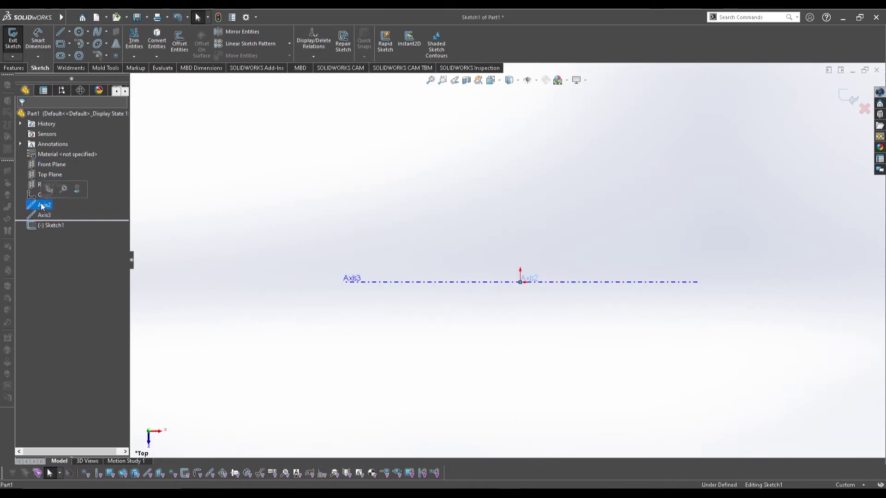
pyautogui.keyDown('ctrl'); pyautogui.click(44, 215); pyautogui.keyUp('ctrl')
pyautogui.click(59, 203)
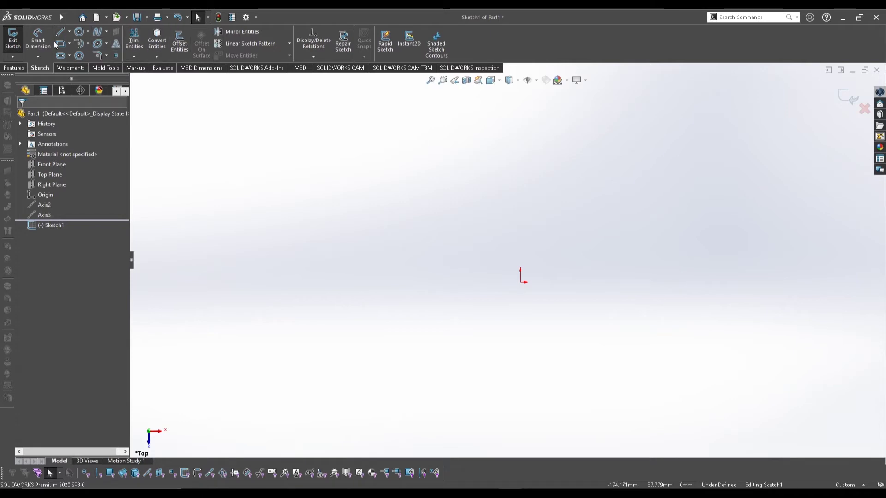
# - Highlight the origin in the sketch to inspect its location
pyautogui.scroll(-2, 720, 339)
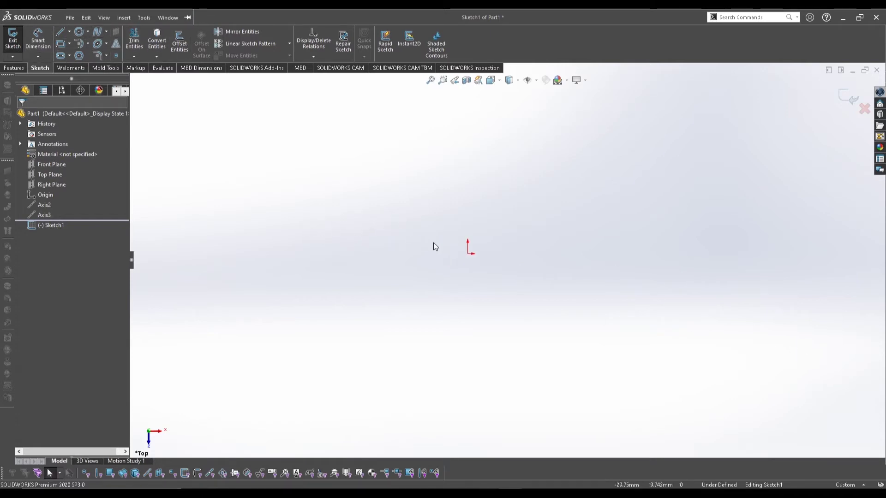
pyautogui.click(468, 253)
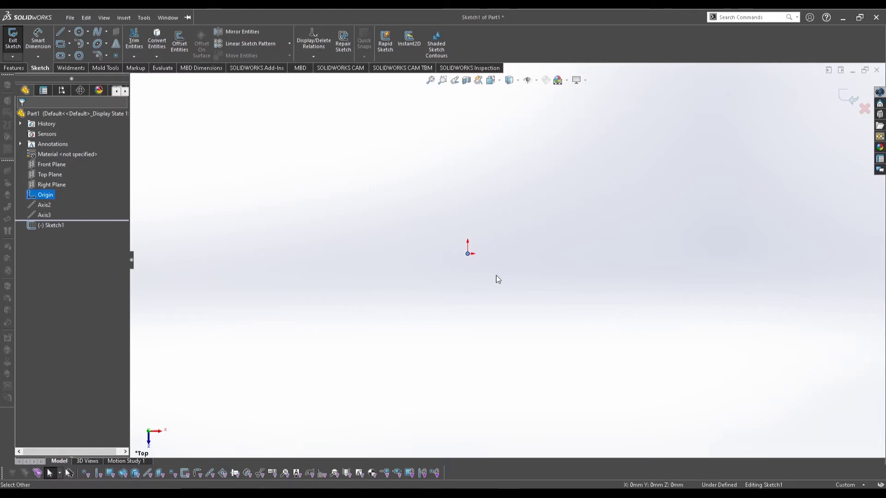
pyautogui.click(371, 183)
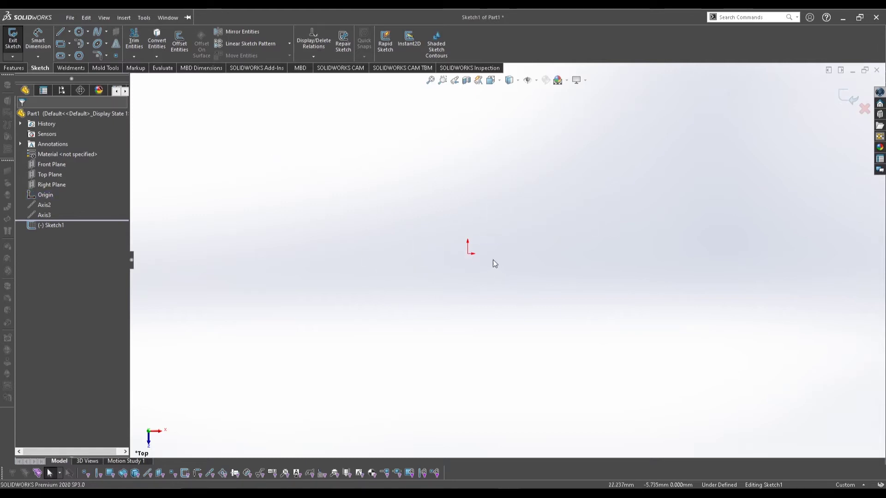
pyautogui.click(469, 253)
pyautogui.click(407, 224)
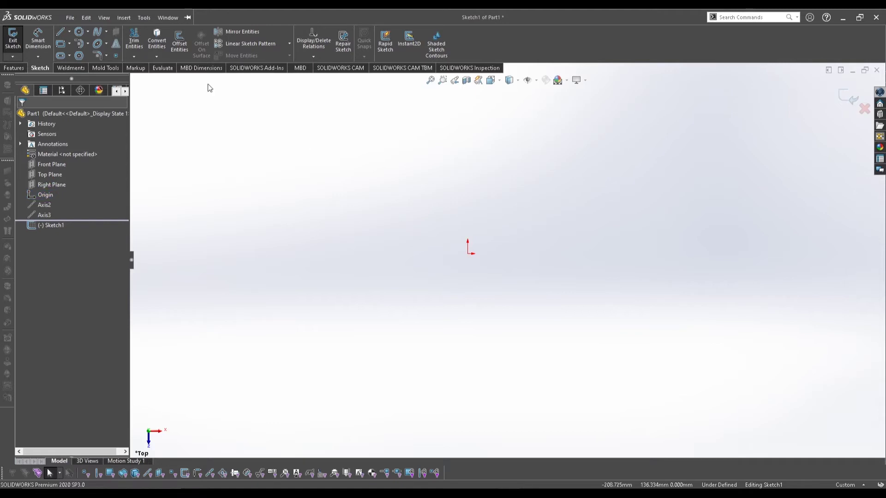
pyautogui.click(467, 254)
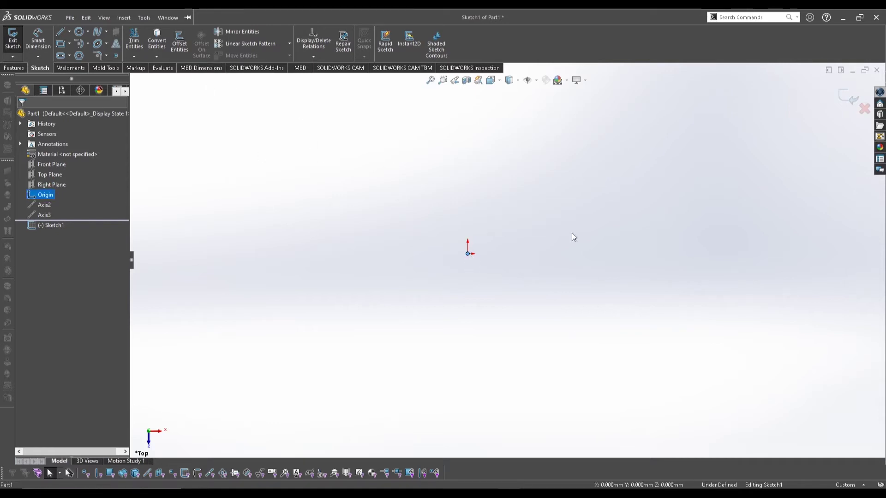
pyautogui.click(273, 179)
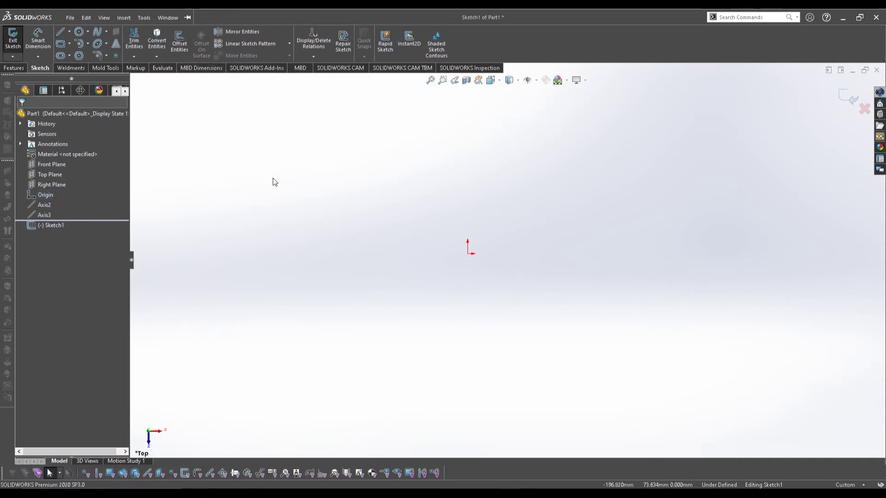
pyautogui.click(124, 18)
pyautogui.click(226, 88)
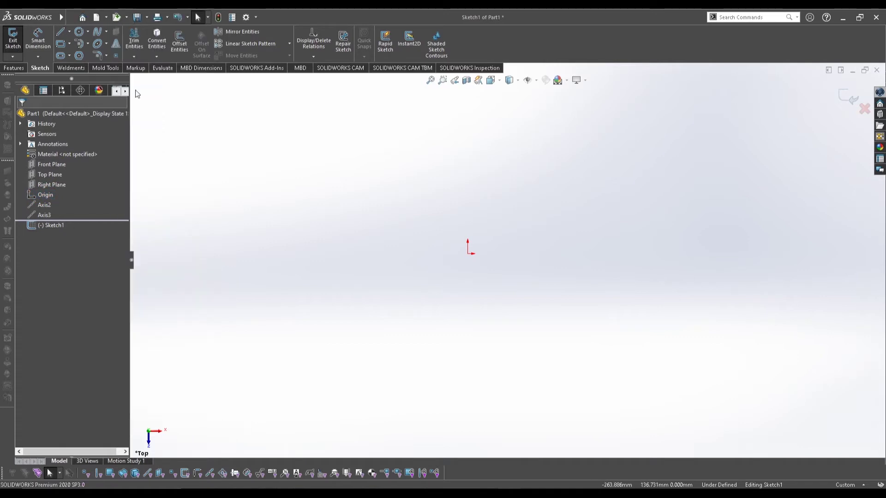
# - Sketch an open chain of six connected lines passing around the origin and ending to its left
pyautogui.click(68, 32)
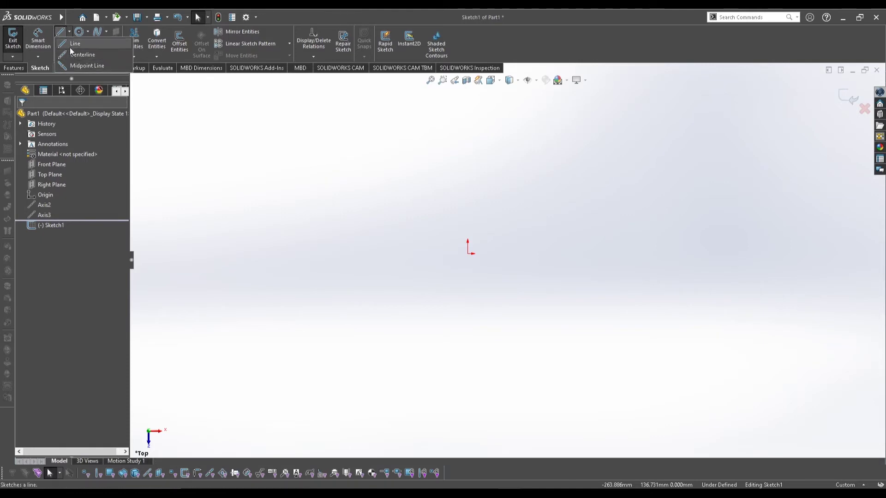
pyautogui.press('l')
pyautogui.click(395, 148)
pyautogui.click(528, 168)
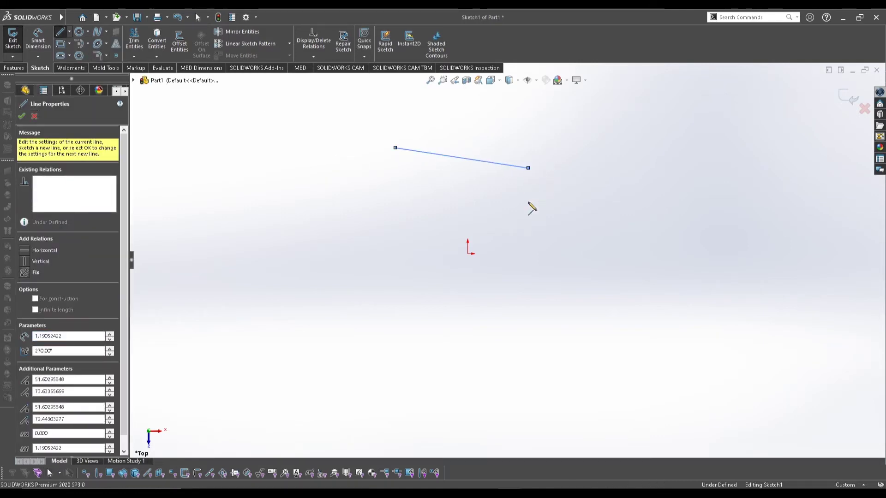
pyautogui.click(534, 253)
pyautogui.click(412, 291)
pyautogui.click(354, 208)
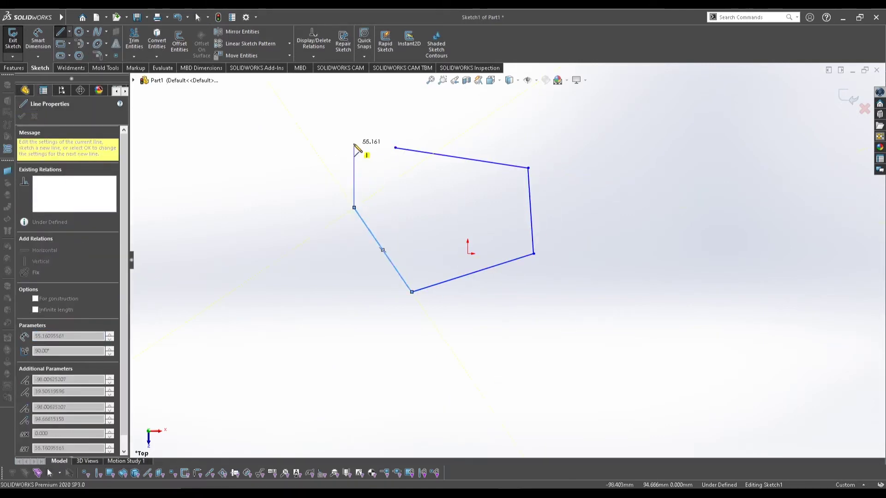
pyautogui.click(354, 144)
pyautogui.click(286, 254)
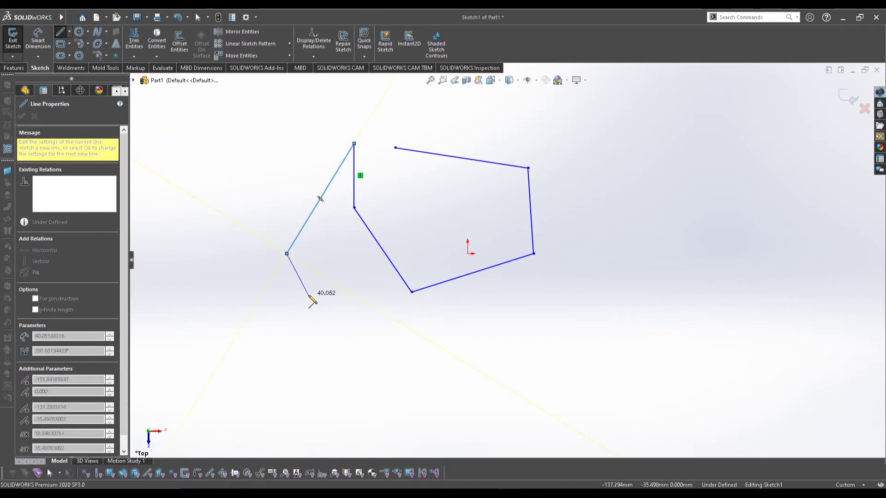
pyautogui.press('Escape')
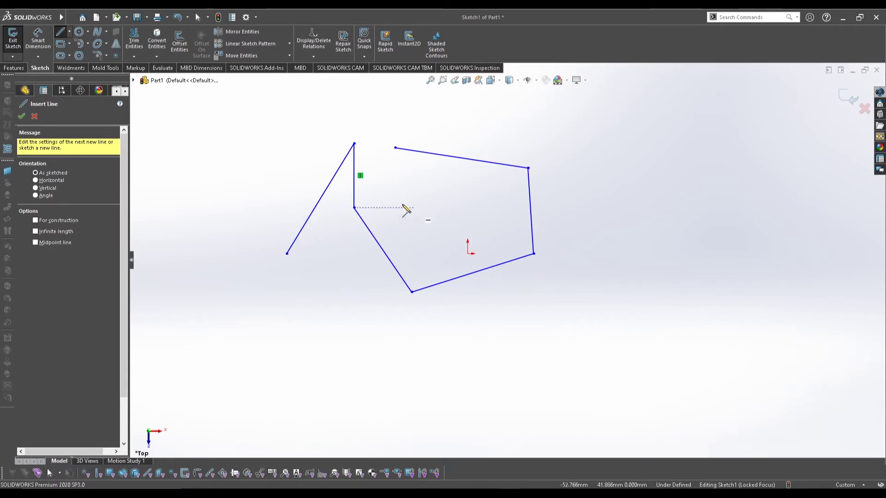
# - Sketch a separate open chain of three connected lines to the right of the first chain
pyautogui.click(615, 322)
pyautogui.click(625, 225)
pyautogui.click(724, 257)
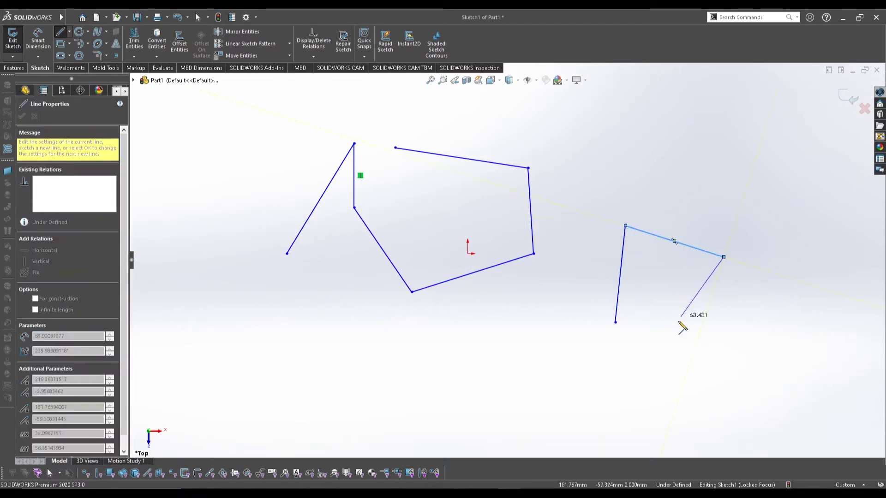
pyautogui.click(678, 322)
pyautogui.press('Escape')
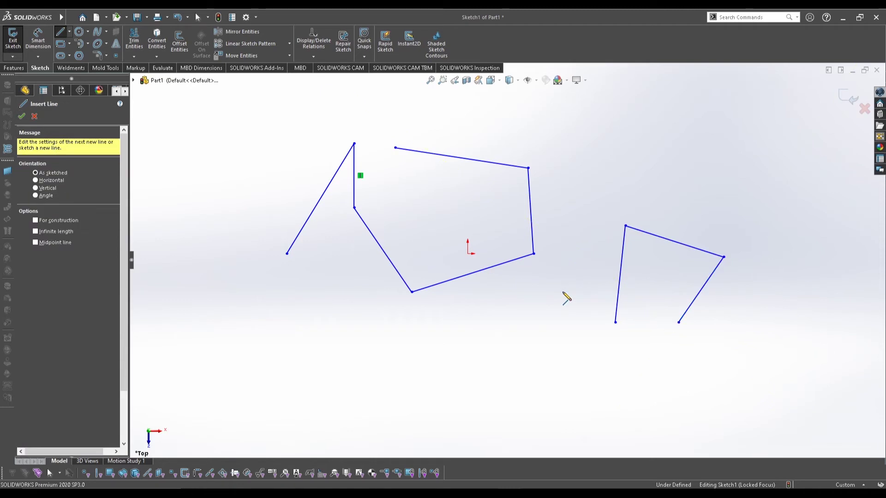
# - Sketch another open three-line chain crossing the first chain near the origin, and finish the Line command
pyautogui.click(616, 144)
pyautogui.click(452, 201)
pyautogui.click(534, 328)
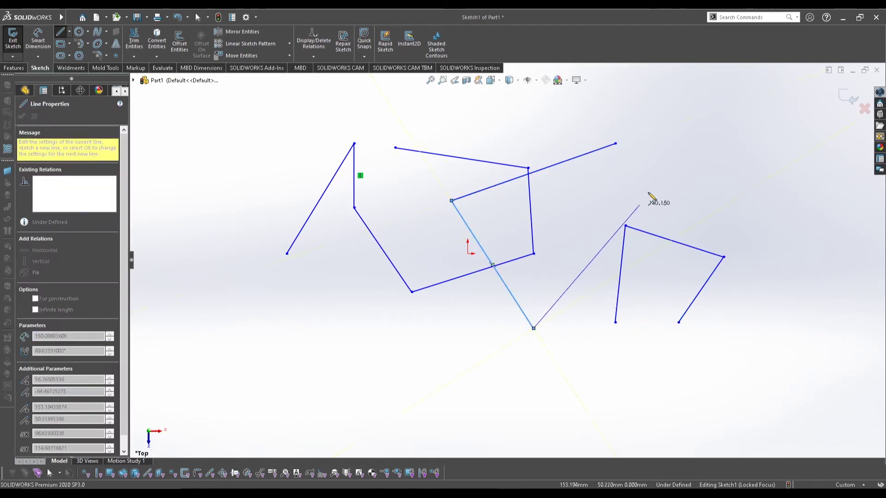
pyautogui.click(655, 161)
pyautogui.press('Escape')
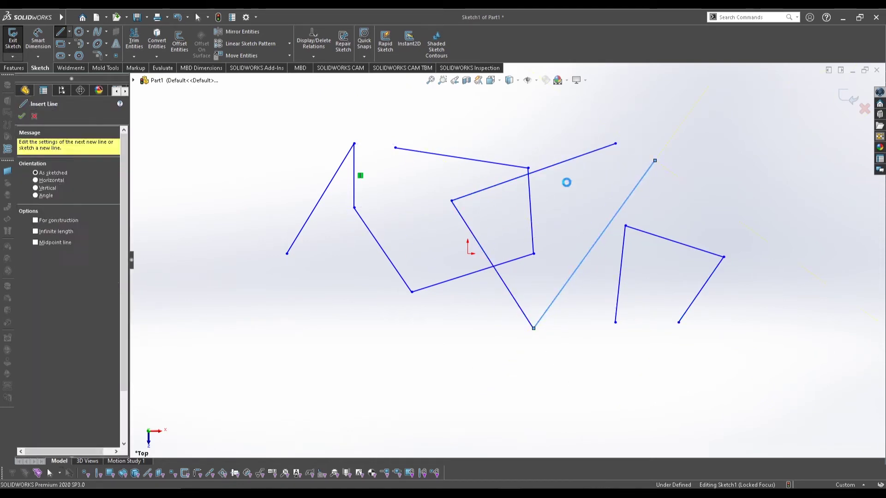
pyautogui.press('Escape')
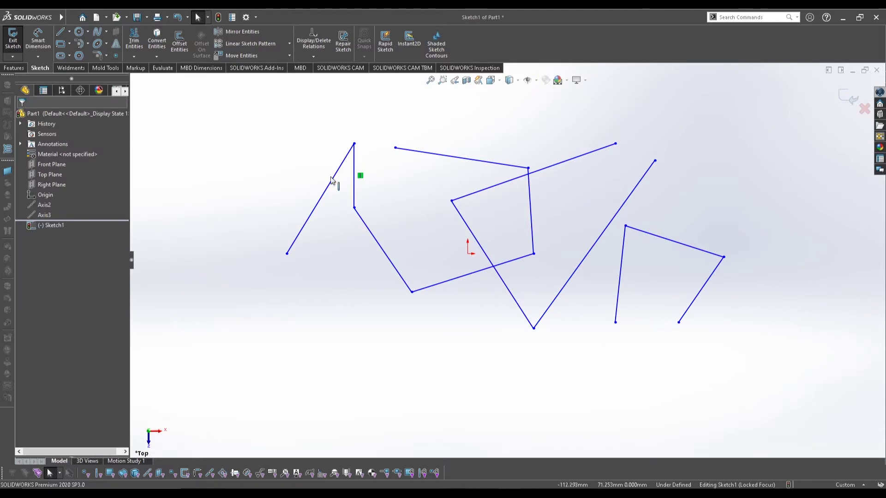
# - Move the upper vertex shared by the vertical and leftmost slanted lines slightly down and to the left
pyautogui.moveTo(354, 144)
pyautogui.mouseDown()
pyautogui.moveTo(309, 139)
pyautogui.moveTo(284, 107)
pyautogui.moveTo(330, 155)
pyautogui.mouseUp()
pyautogui.click(328, 230)
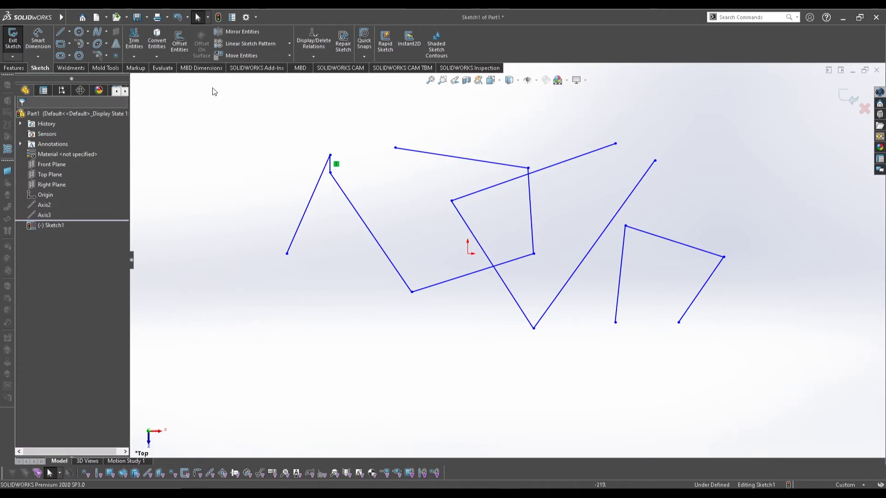
# - Sketch a midpoint line centred on the midpoint of the leftmost slanted line, and shorten it by moving its lower end inward
pyautogui.click(70, 32)
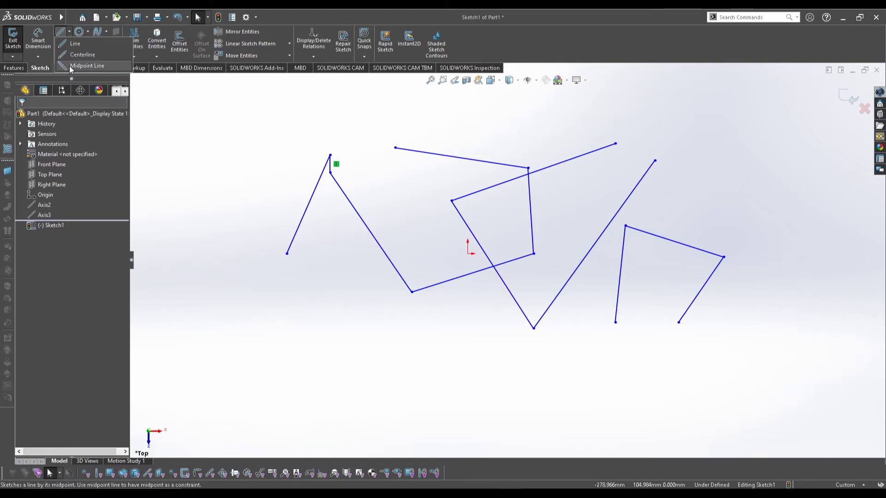
pyautogui.click(71, 67)
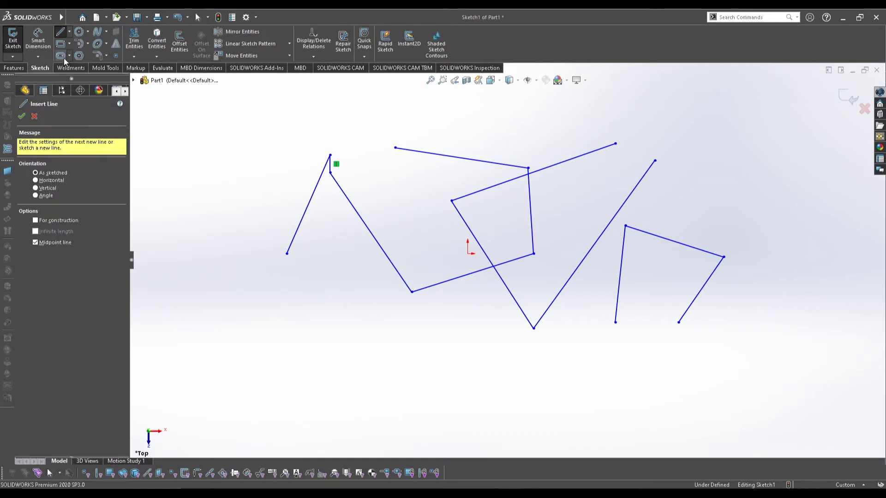
pyautogui.click(308, 205)
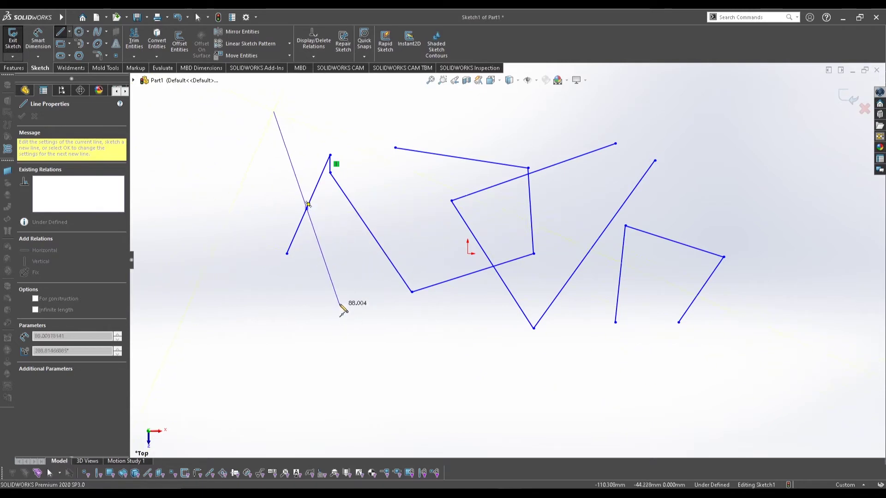
pyautogui.click(341, 293)
pyautogui.press('Escape')
pyautogui.moveTo(340, 292); pyautogui.dragTo(320, 263)
pyautogui.click(207, 105)
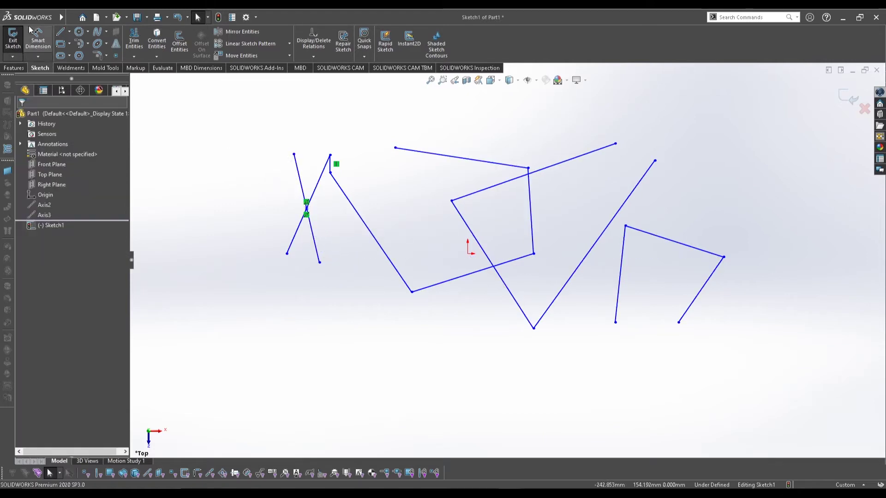
# - Sketch a slanted centerline across the upper ends of the two crossing lines
pyautogui.click(69, 33)
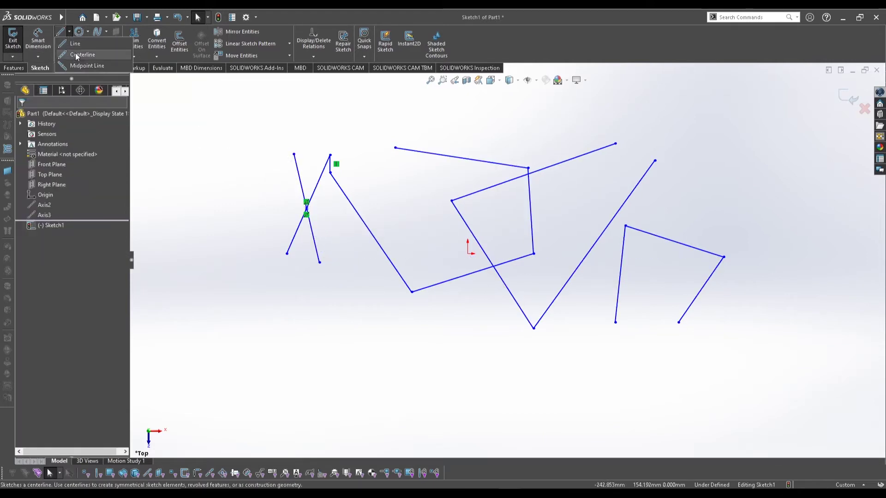
pyautogui.click(75, 55)
pyautogui.moveTo(243, 123)
pyautogui.mouseDown()
pyautogui.moveTo(403, 210)
pyautogui.moveTo(398, 204)
pyautogui.mouseUp()
pyautogui.press('Escape')
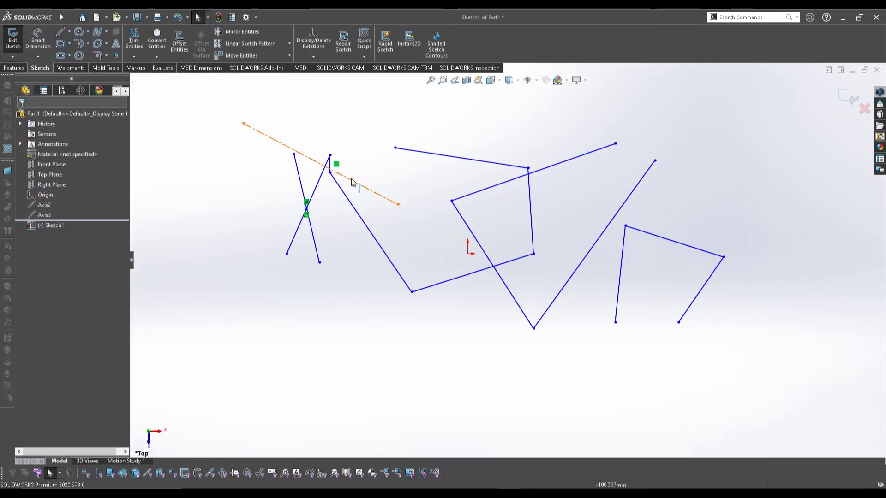
# - Move the centerline below the crossing lines and shift its right end slightly upward
pyautogui.moveTo(352, 182); pyautogui.dragTo(330, 314)
pyautogui.click(341, 385)
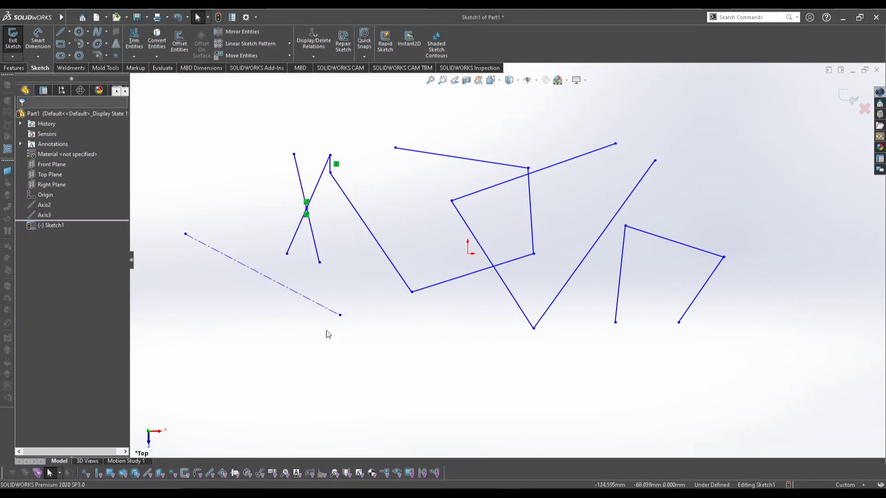
pyautogui.moveTo(340, 316); pyautogui.dragTo(348, 298)
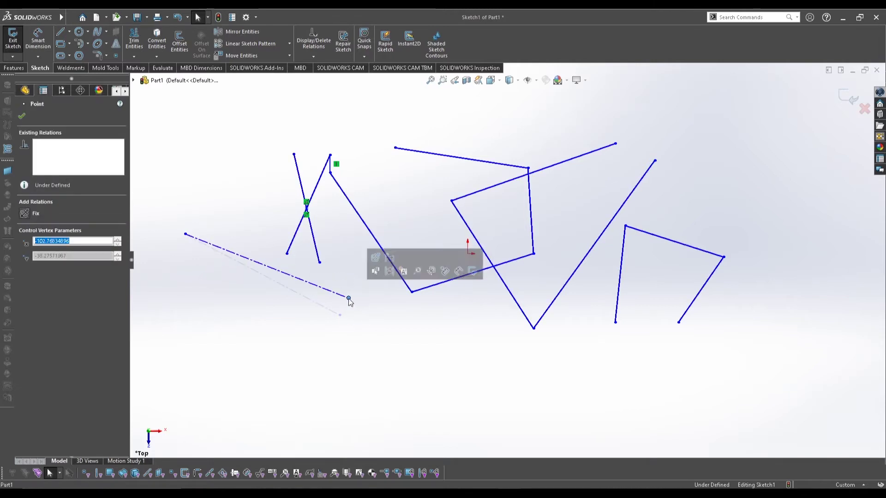
pyautogui.click(334, 335)
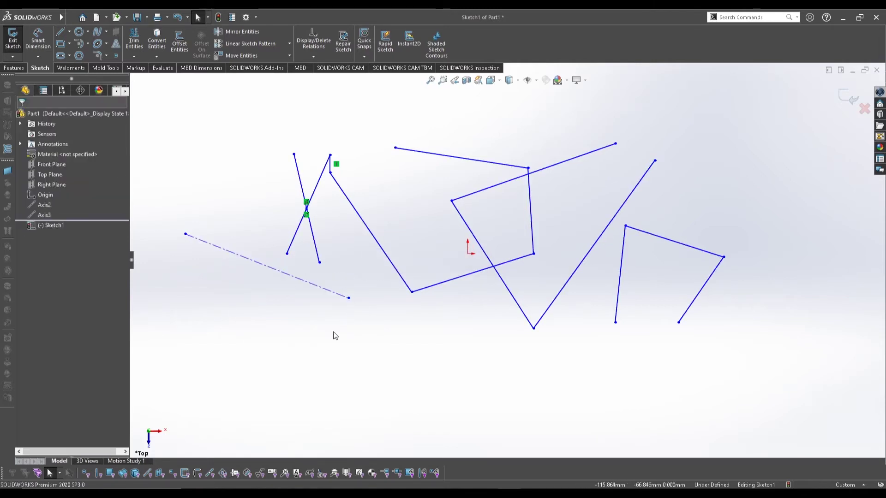
# - Sketch a center-point circle with a radius of about 85 mm, centred near (-73, -36) mm
pyautogui.click(80, 32)
pyautogui.click(383, 295)
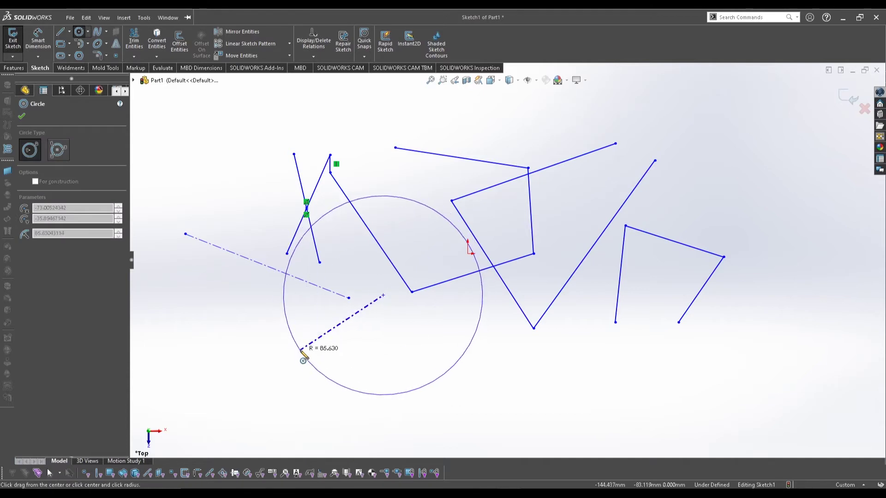
pyautogui.click(302, 352)
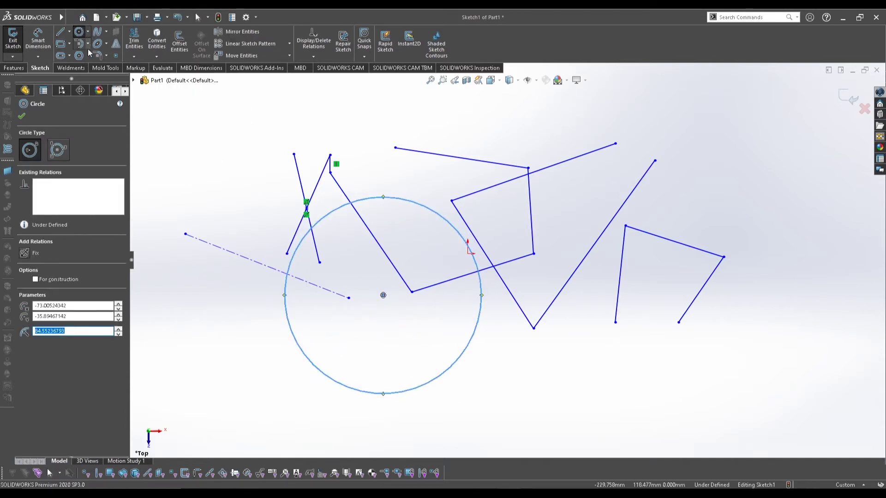
# - Sketch a three-point perimeter circle with a radius of about 43 mm, centred near (209, 49) mm
pyautogui.click(88, 31)
pyautogui.click(99, 52)
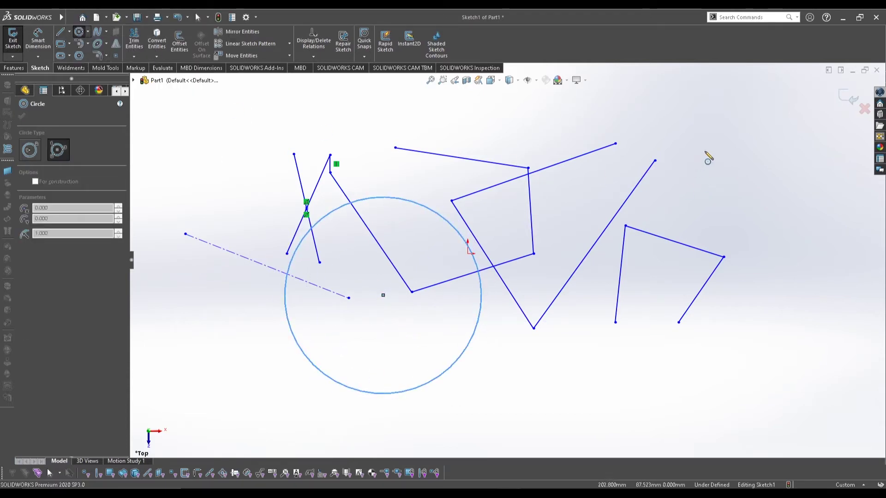
pyautogui.click(707, 146)
pyautogui.click(745, 233)
pyautogui.click(661, 198)
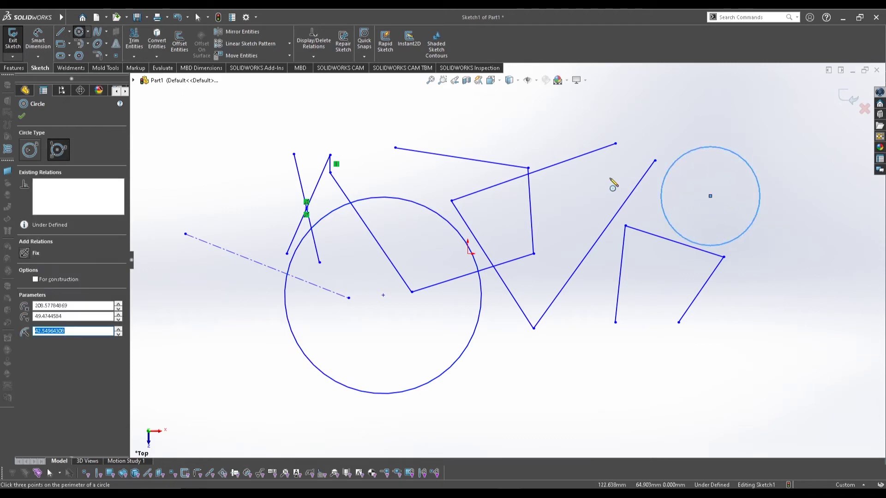
pyautogui.press('Escape')
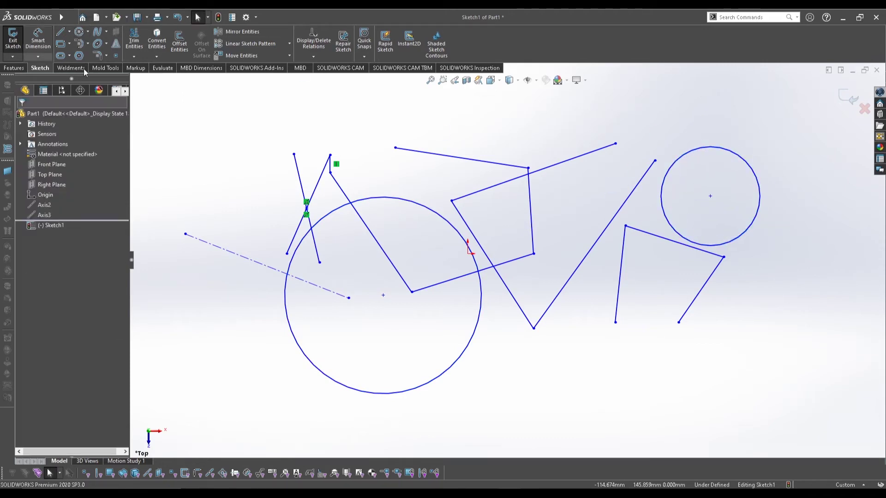
# - Sketch a corner rectangle of about 138 by 62 mm over the upper part of the crossing lines
pyautogui.click(60, 44)
pyautogui.click(251, 110)
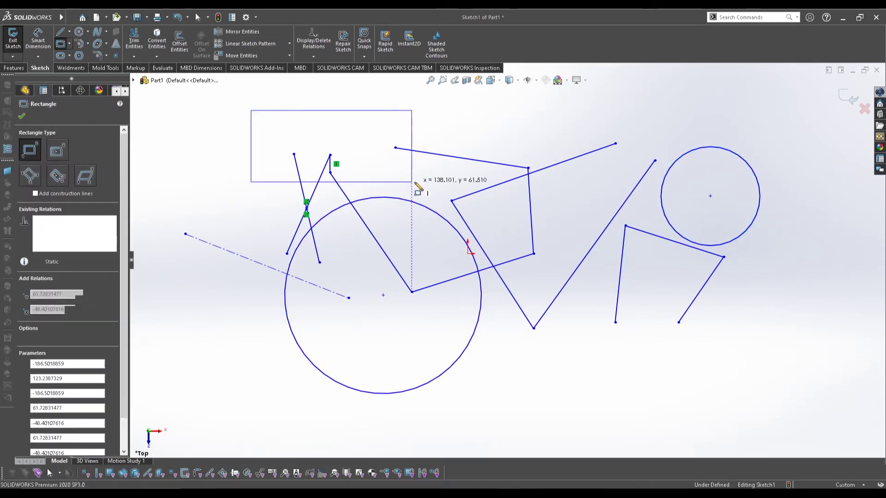
pyautogui.click(412, 182)
pyautogui.press('Escape')
# - Sketch a center rectangle of about 157 by 69 mm in the empty area below the V-shaped lines
pyautogui.click(70, 44)
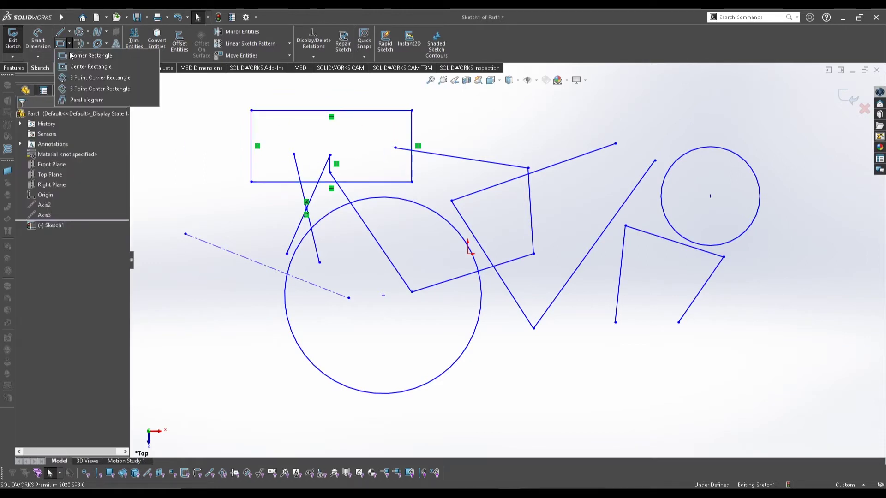
pyautogui.click(600, 393)
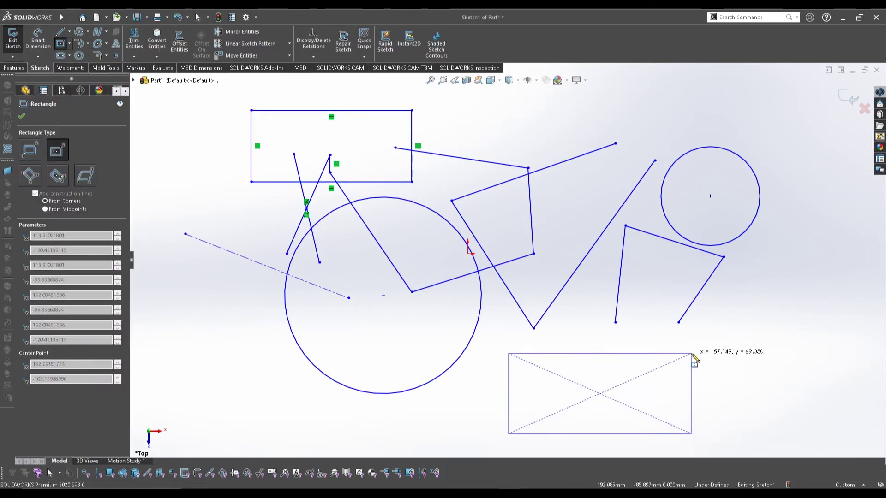
pyautogui.click(691, 353)
pyautogui.press('Escape')
# - Sketch a tilted 3 point corner rectangle with corners near (-243, -107), (-165, -120) and (-155, -63) mm
pyautogui.click(70, 44)
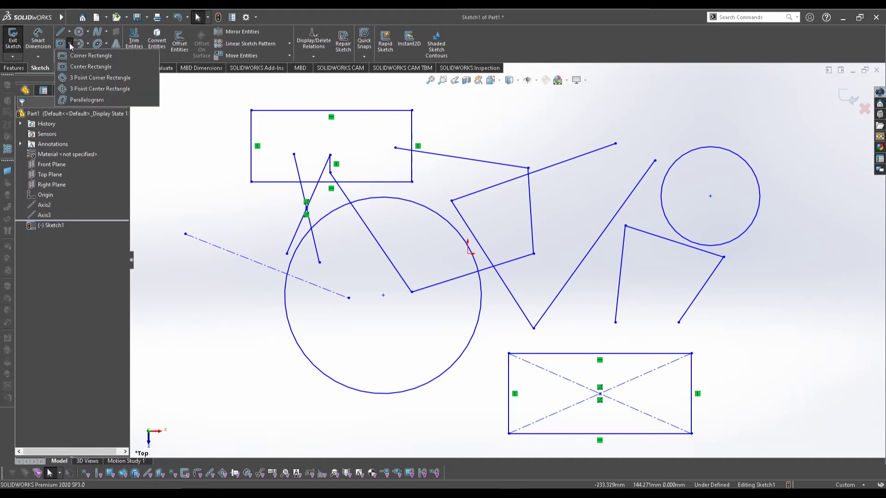
pyautogui.click(85, 78)
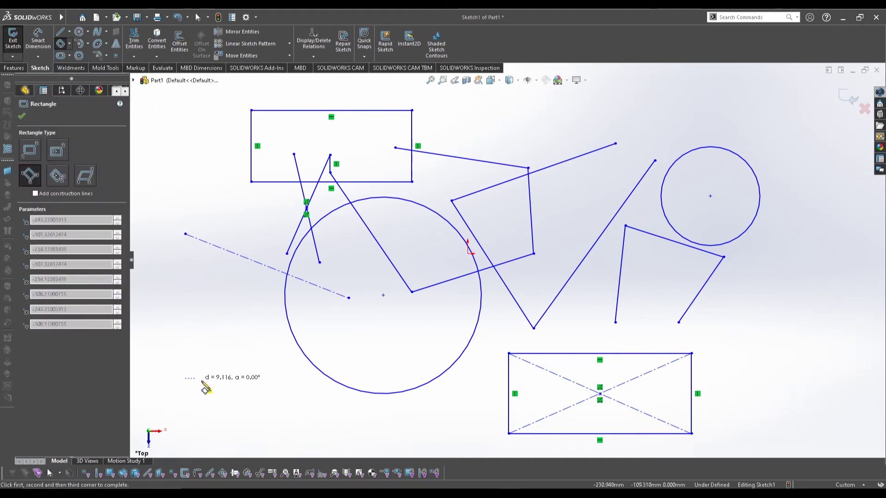
pyautogui.click(185, 378)
pyautogui.click(277, 394)
pyautogui.click(251, 322)
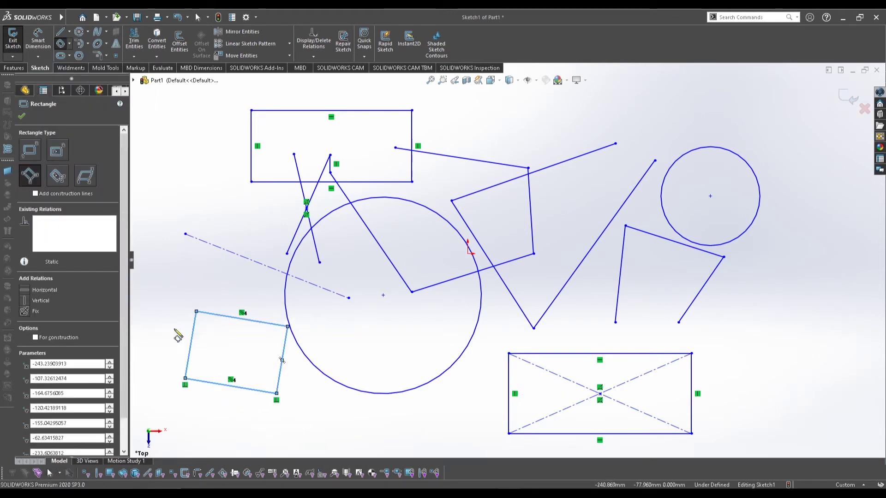
# - Sketch a short tangent arc from the corner rectangle's upper-left corner, curving outward and downward to the left of the rectangle
pyautogui.click(69, 45)
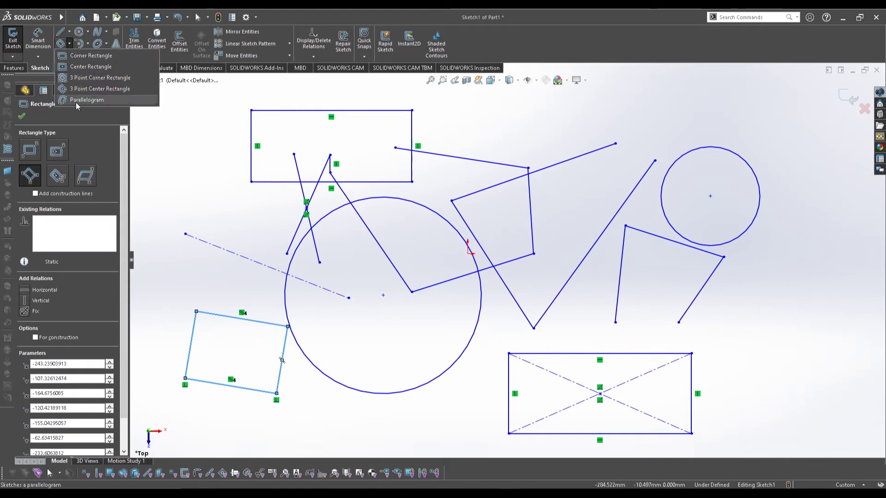
pyautogui.click(79, 44)
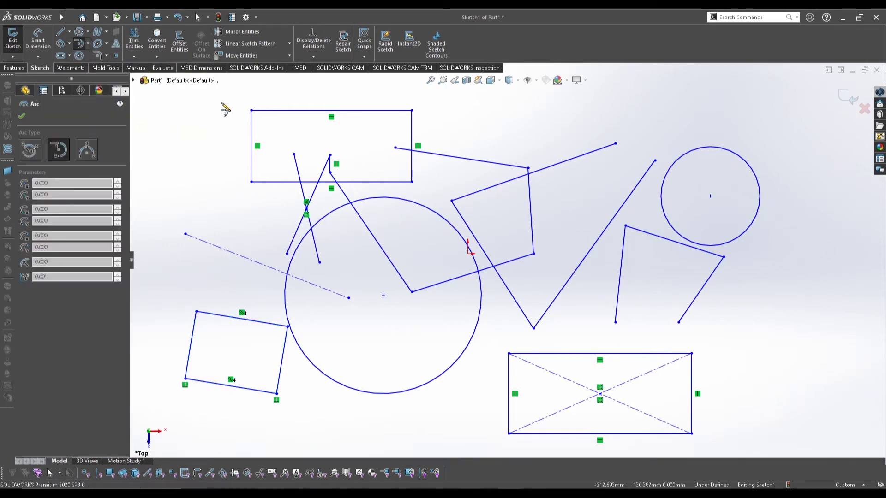
pyautogui.click(251, 111)
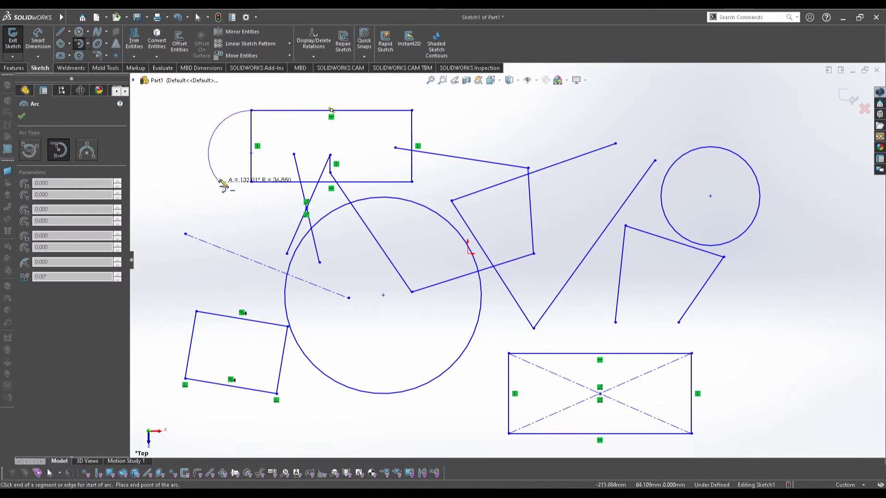
pyautogui.click(207, 135)
pyautogui.press('Escape')
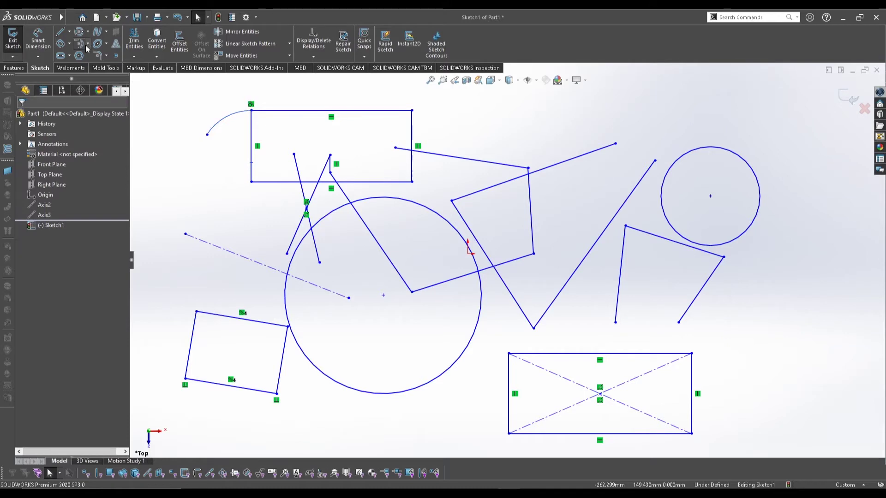
# - Sketch a 3 point arc with a radius of about 37 mm and a 270° sweep, centred near (68, 101) mm
pyautogui.click(88, 44)
pyautogui.click(107, 81)
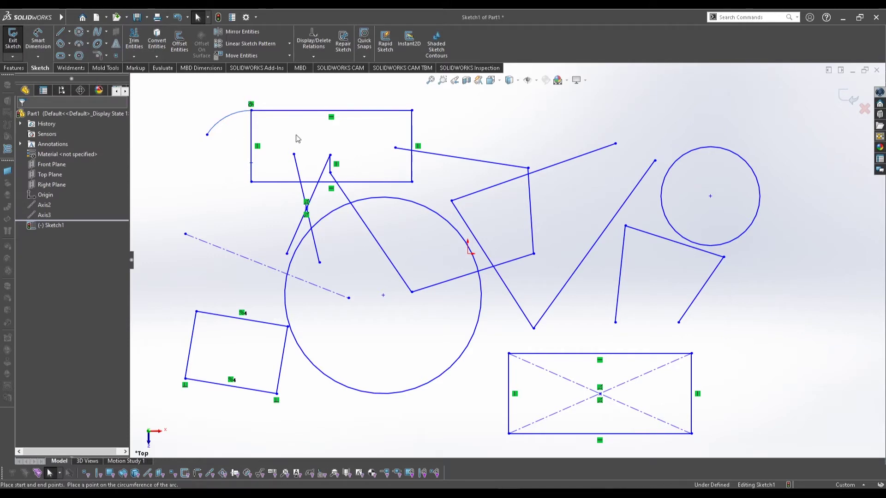
pyautogui.click(513, 110)
pyautogui.click(573, 101)
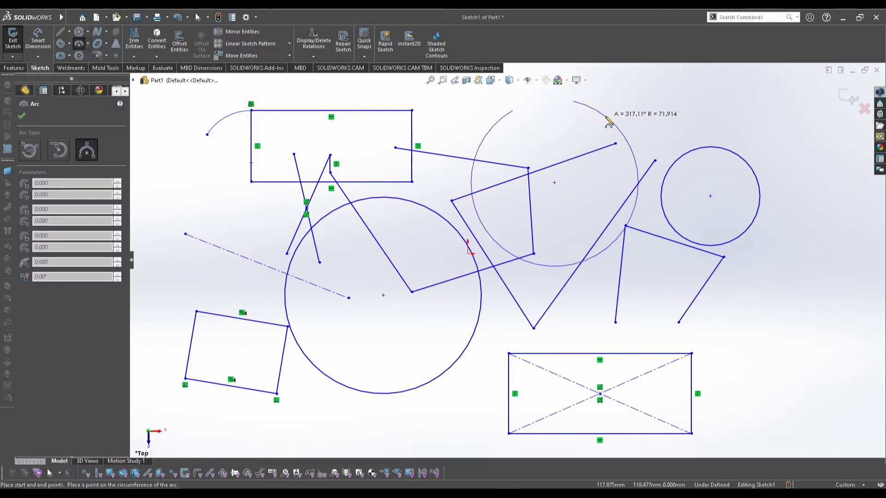
pyautogui.click(590, 138)
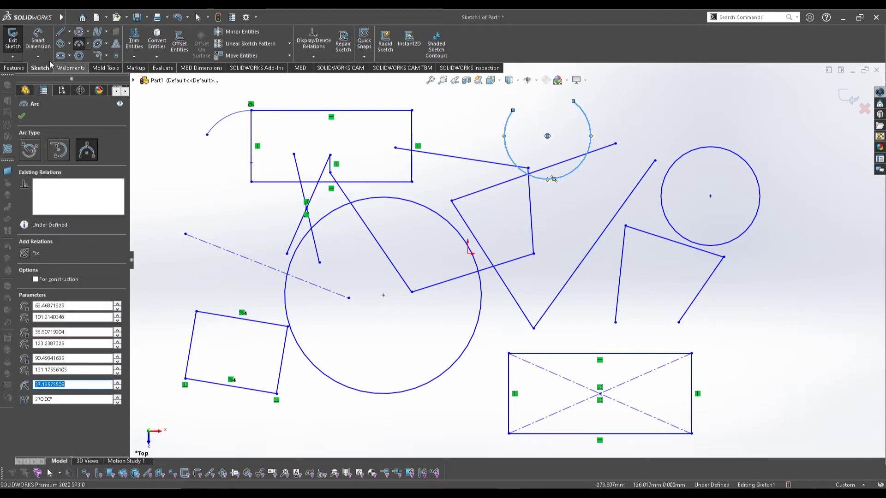
# - Sketch a centerpoint arc spanning about 32°, centred near (258, -59) mm, in the empty area below the perimeter circle
pyautogui.click(82, 46)
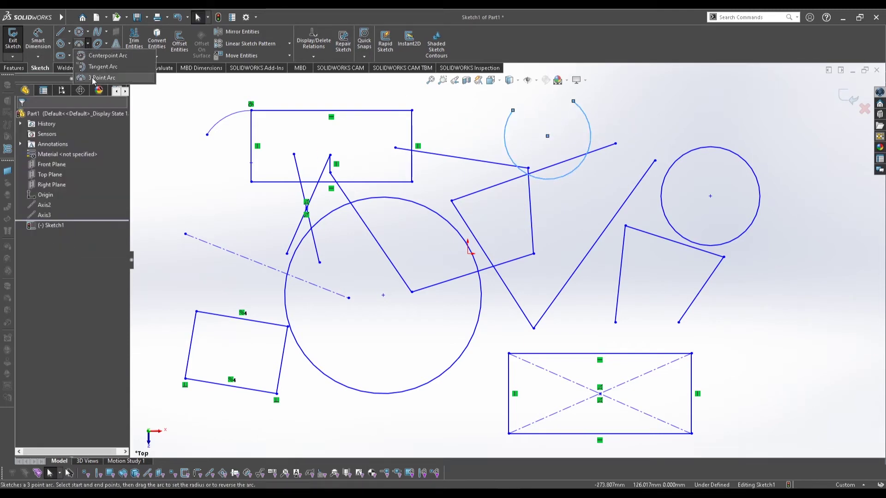
pyautogui.click(107, 56)
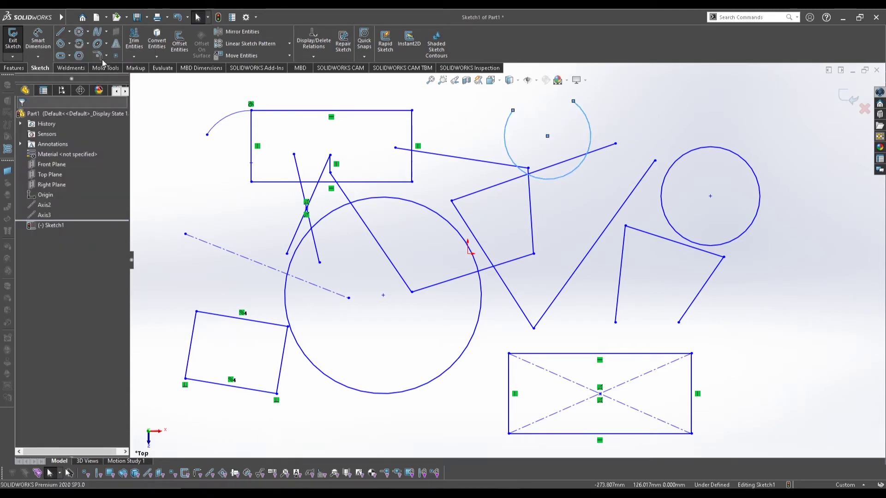
pyautogui.click(768, 322)
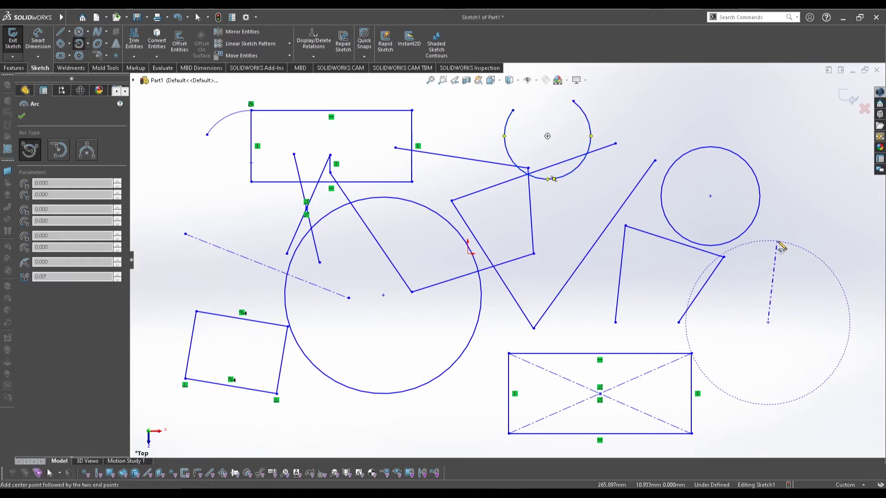
pyautogui.click(776, 241)
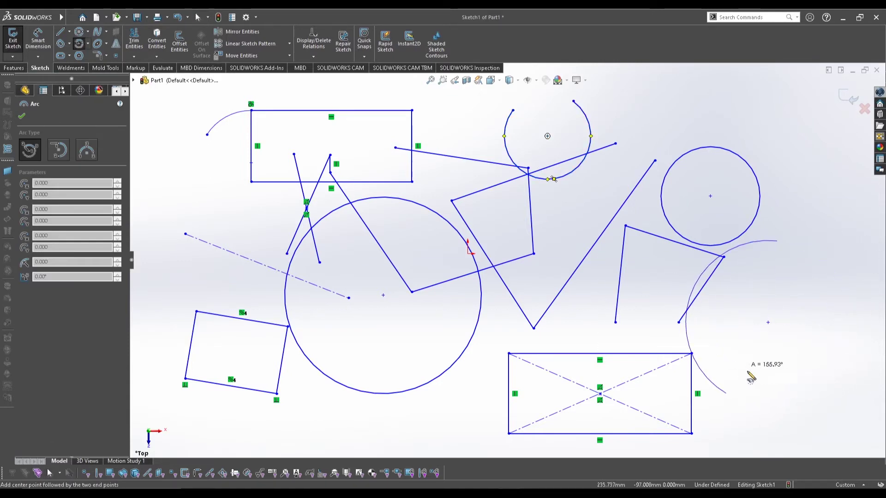
pyautogui.click(819, 258)
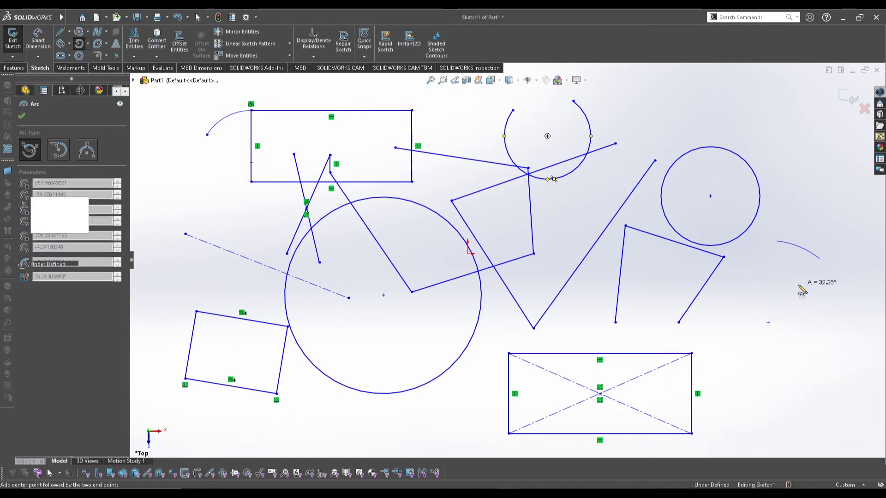
pyautogui.press('Escape')
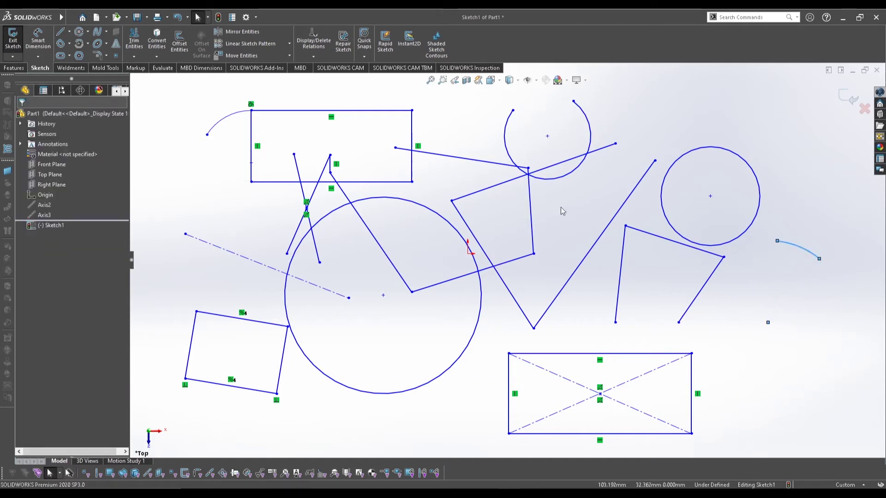
# - Sketch a tilted ellipse with radii of about 159 and 91 mm, centred near (-451, 86) mm, left of the other geometry
pyautogui.click(97, 45)
pyautogui.scroll(5, 227, 130)
pyautogui.scroll(-2, 281, 241)
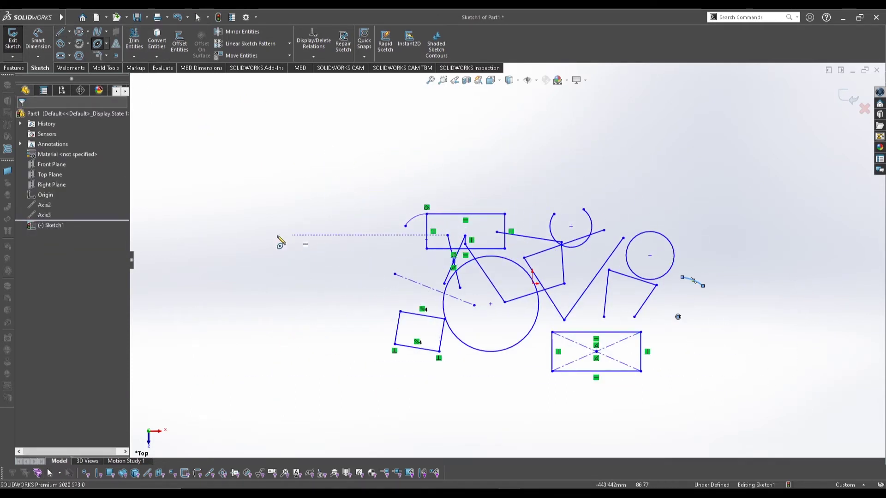
pyautogui.click(278, 235)
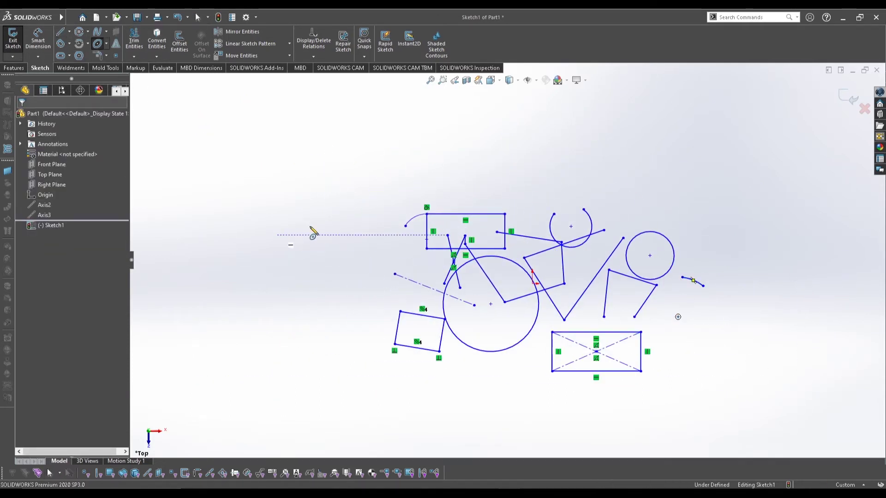
pyautogui.click(351, 184)
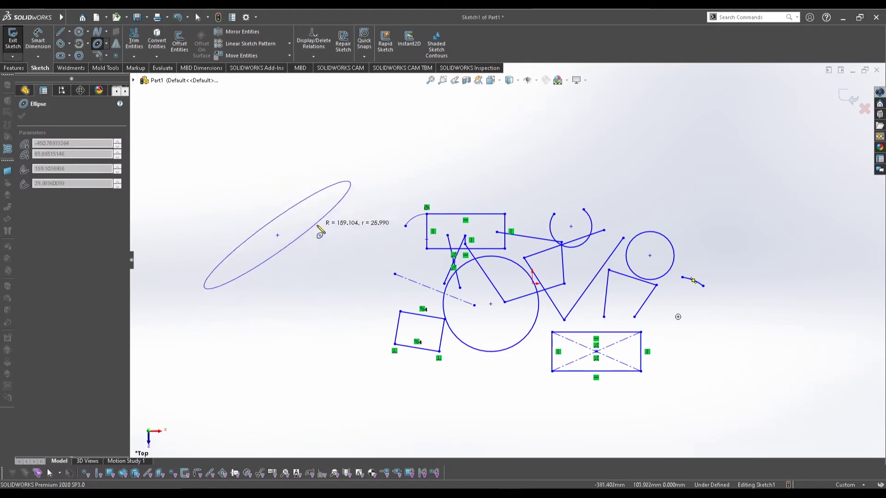
pyautogui.click(343, 255)
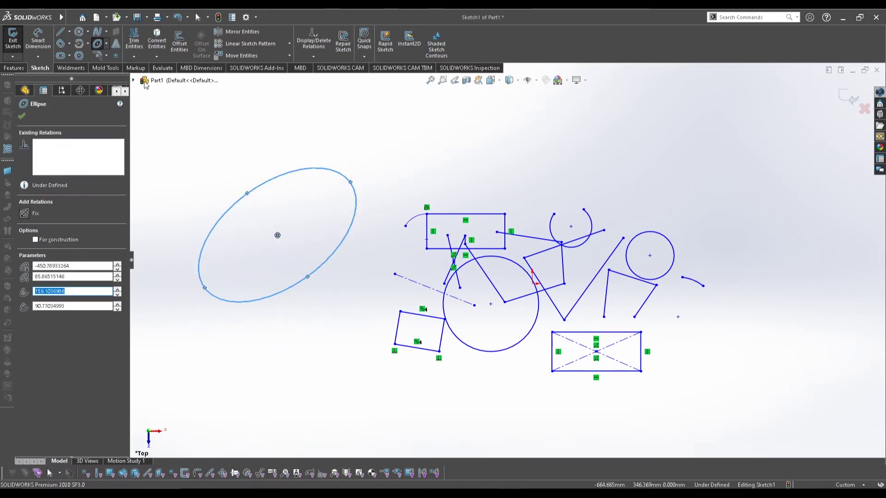
# - Sketch a parabola segment above the existing geometry, with its focus near (-25, 246) mm
pyautogui.click(107, 44)
pyautogui.click(113, 78)
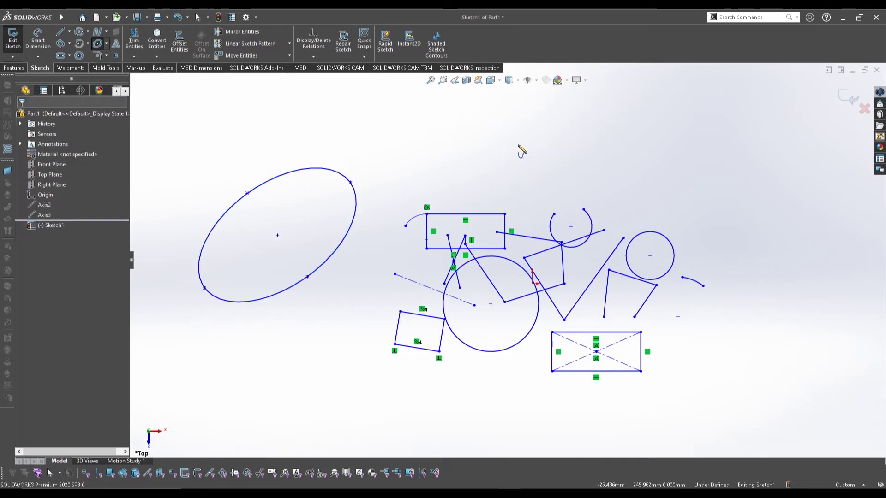
pyautogui.click(518, 144)
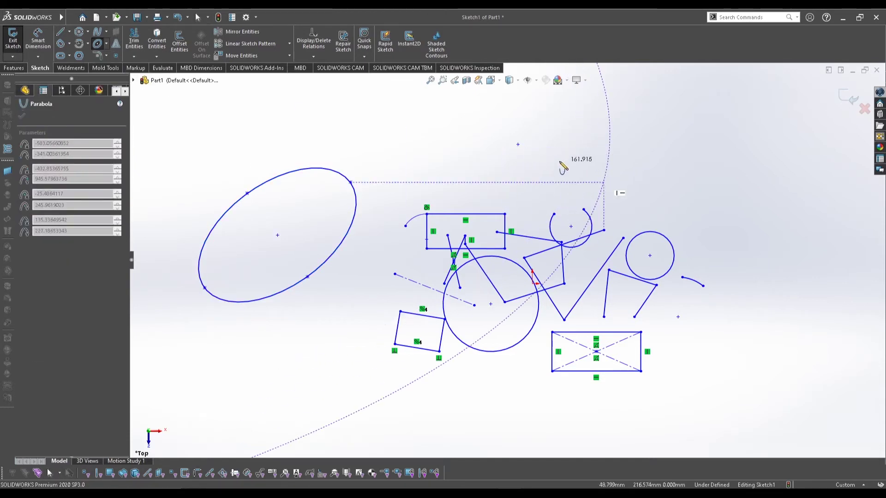
pyautogui.press('z')
pyautogui.click(96, 45)
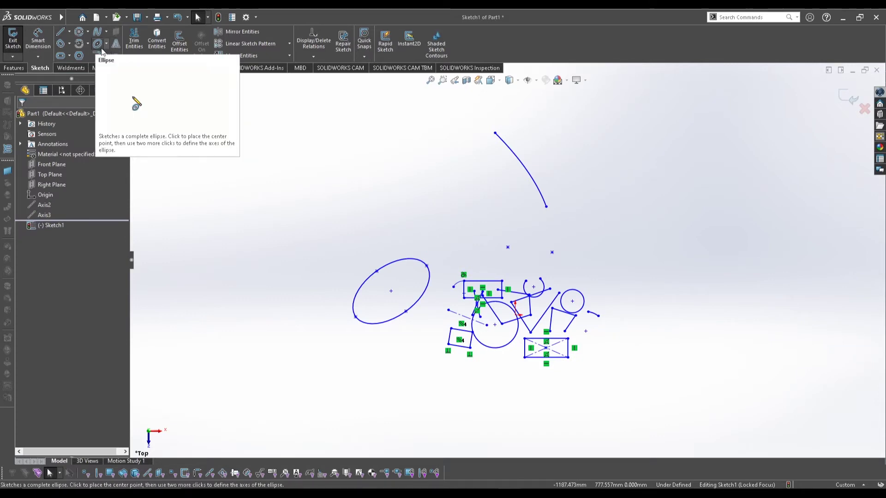
# - Sketch a tilted straight slot between the ellipse and the parabola, and shorten it by moving its left end inward
pyautogui.click(61, 55)
pyautogui.scroll(-1, 526, 297)
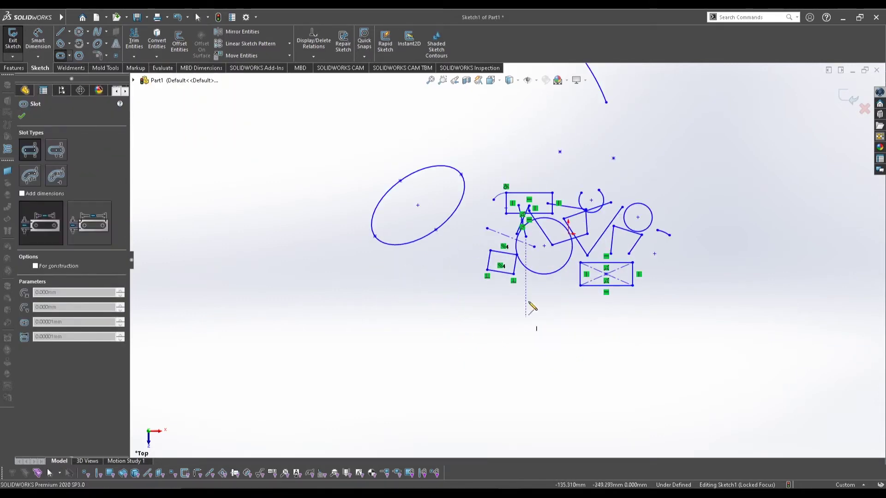
pyautogui.scroll(3, 565, 170)
pyautogui.scroll(-4, 491, 233)
pyautogui.scroll(3, 467, 283)
pyautogui.scroll(-3, 459, 311)
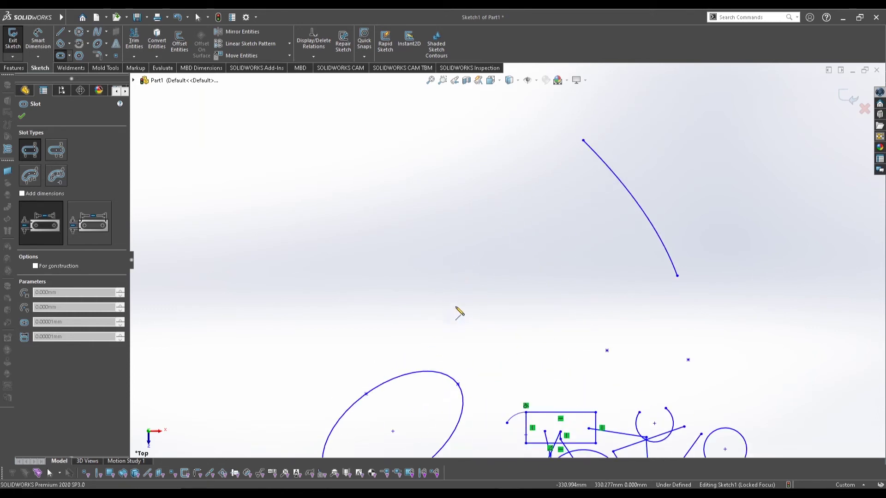
pyautogui.click(339, 208)
pyautogui.click(513, 259)
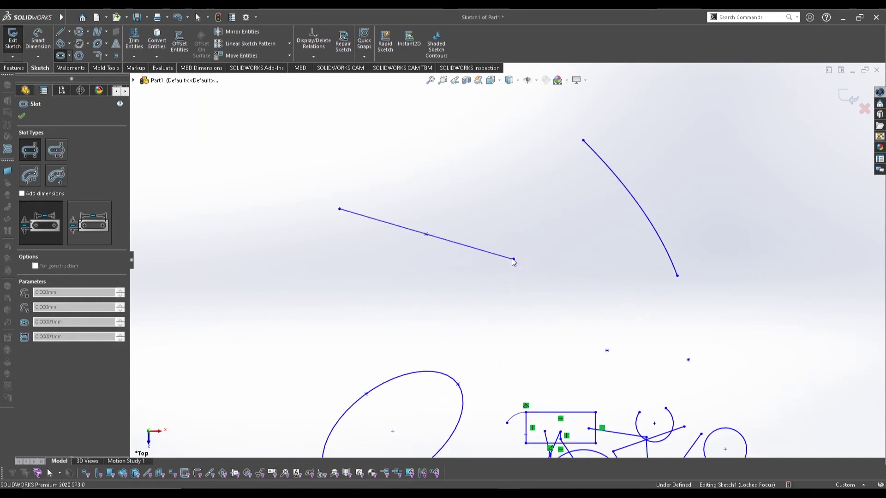
pyautogui.click(486, 285)
pyautogui.press('Escape')
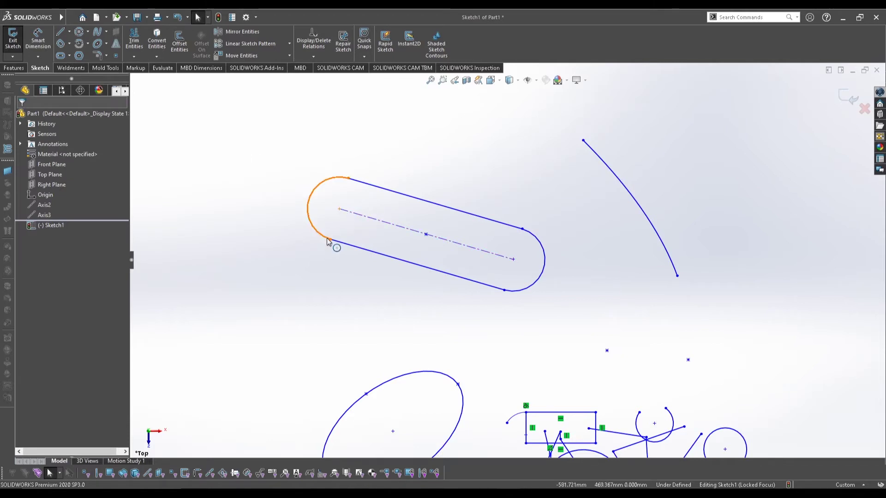
pyautogui.moveTo(329, 241); pyautogui.dragTo(373, 261)
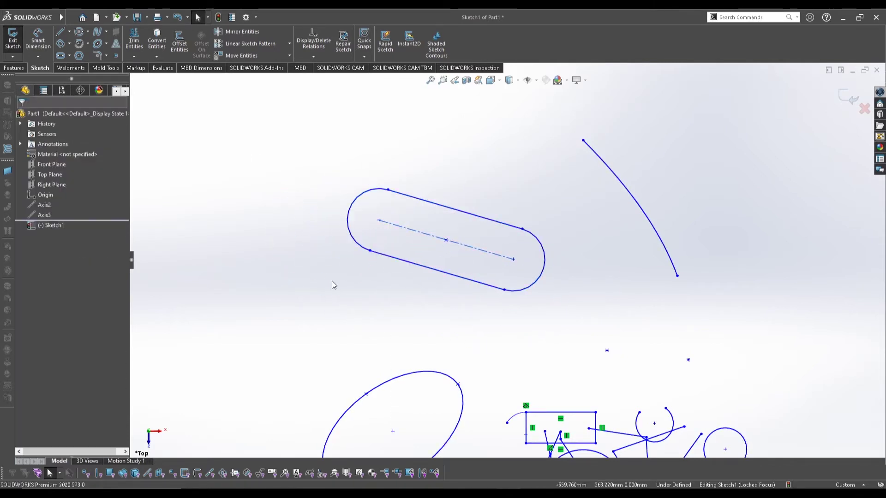
# - Sketch a 7-sided polygon using the inscribed circle option in the empty area up and left of the slot
pyautogui.click(79, 56)
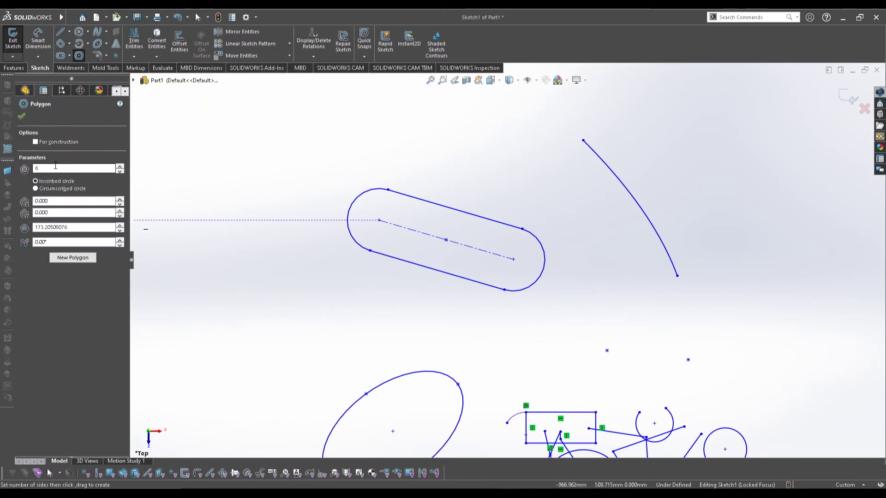
pyautogui.moveTo(56, 166); pyautogui.dragTo(31, 167)
pyautogui.write('7')
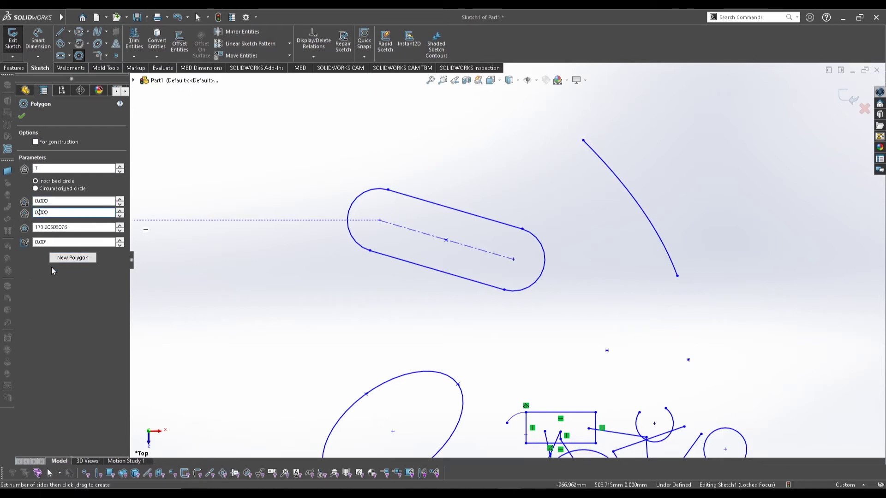
pyautogui.click(226, 151)
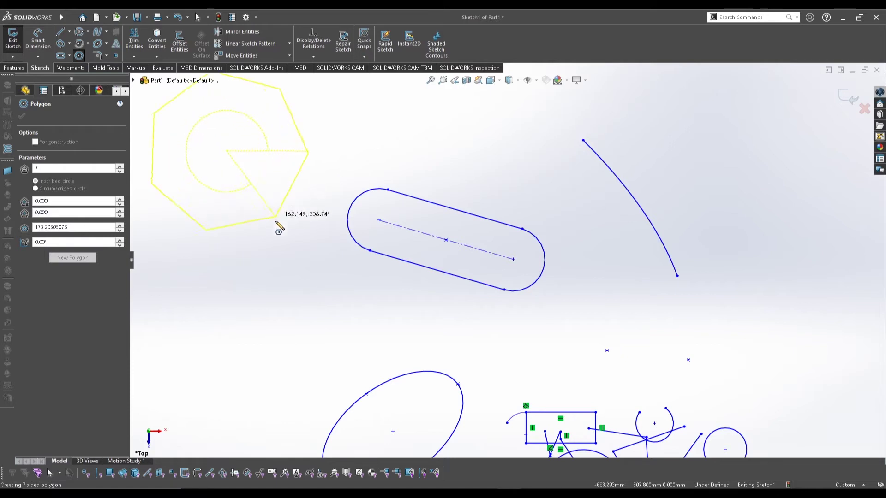
pyautogui.click(220, 194)
pyautogui.press('Escape')
pyautogui.scroll(3, 352, 186)
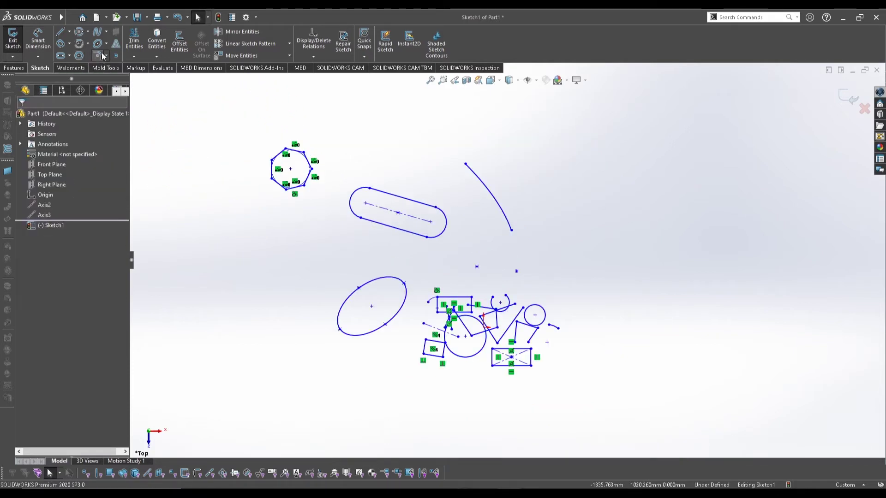
pyautogui.click(106, 58)
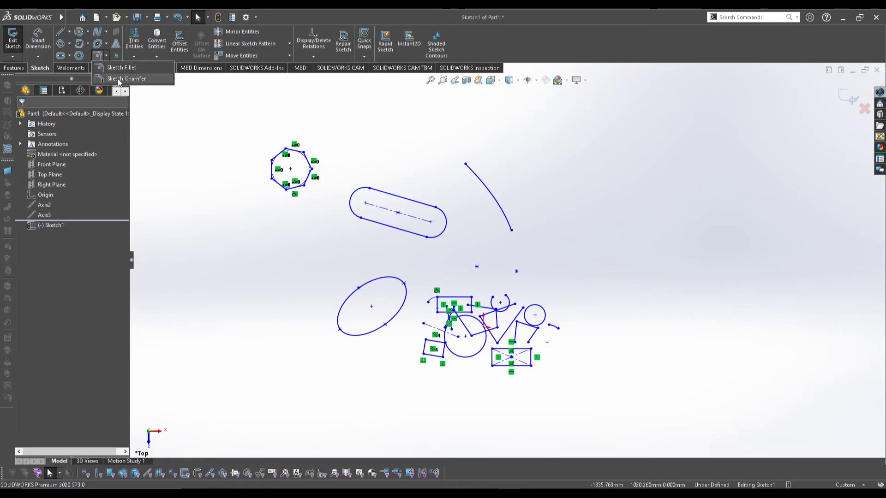
pyautogui.scroll(-10, 472, 301)
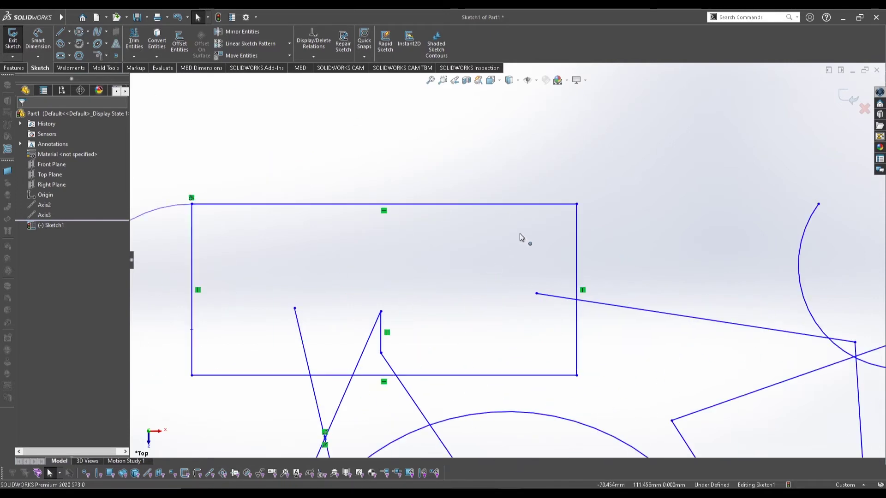
pyautogui.click(551, 206)
pyautogui.click(591, 222)
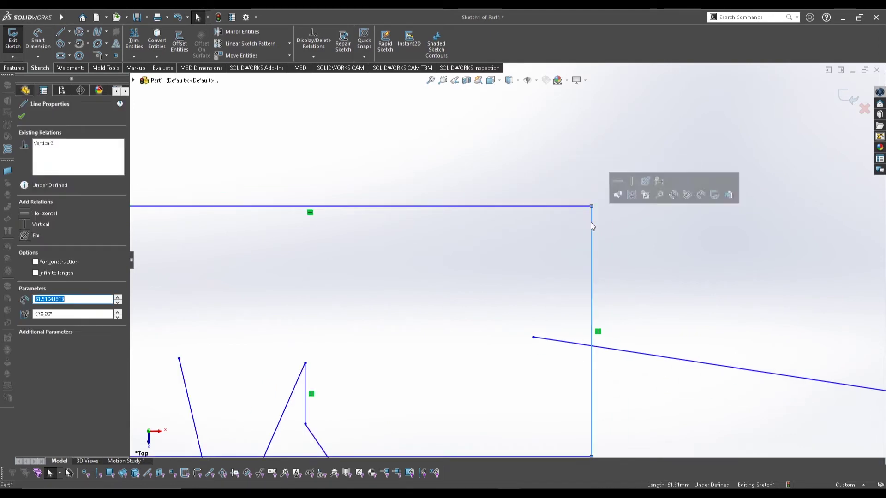
pyautogui.click(175, 89)
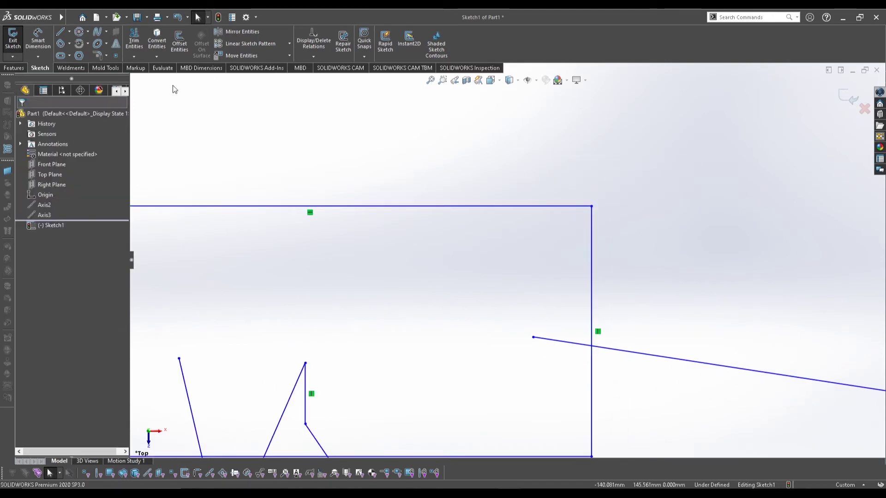
# - Apply a 10 mm equal-distance sketch chamfer to the upper-right corner of the corner rectangle
pyautogui.click(107, 55)
pyautogui.click(111, 76)
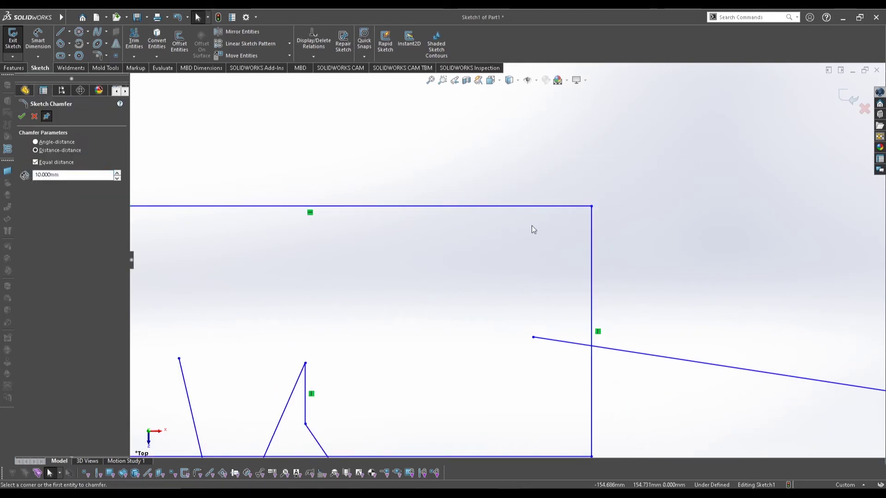
pyautogui.click(591, 207)
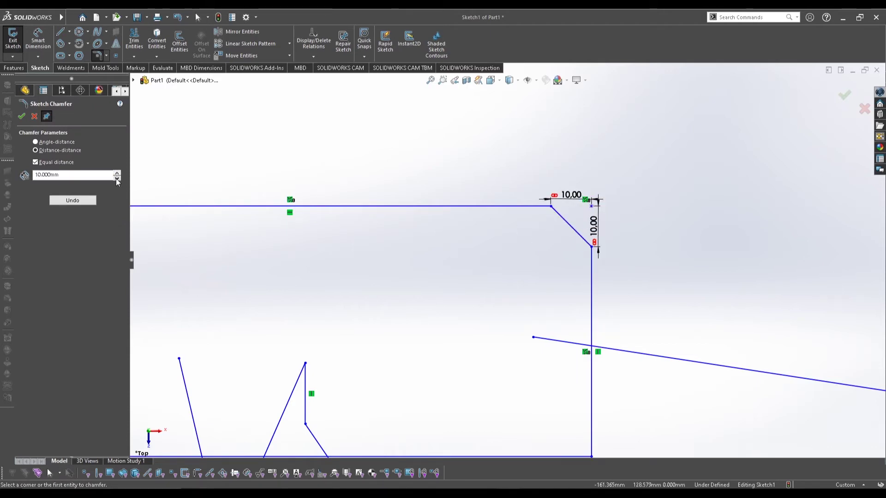
# - Apply a 10 mm sketch fillet to the lower-left corner of the corner rectangle
pyautogui.press('Escape')
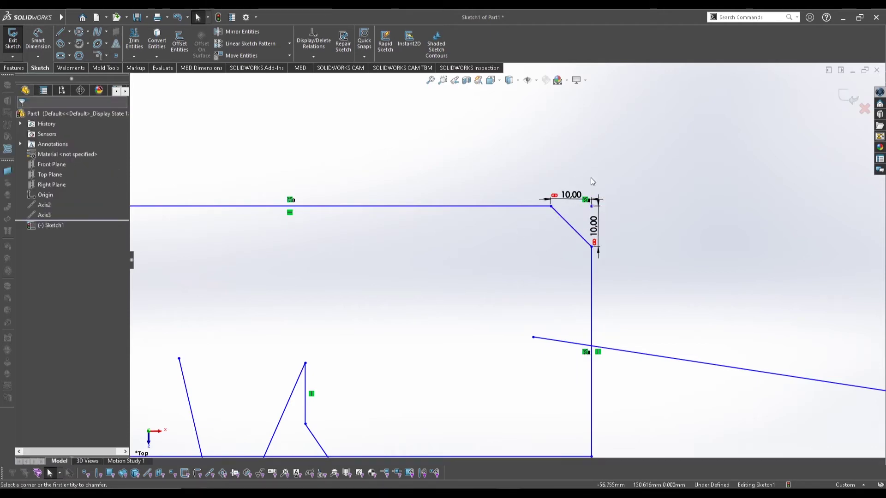
pyautogui.click(106, 56)
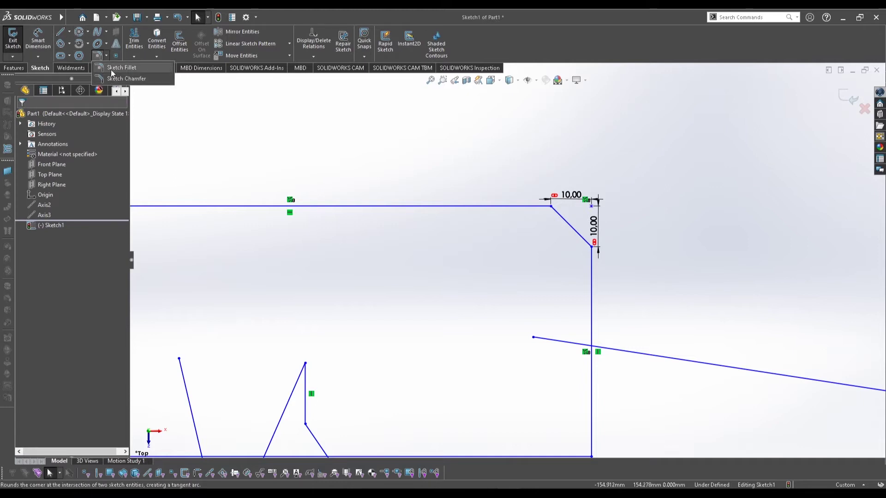
pyautogui.click(111, 69)
pyautogui.scroll(5, 263, 194)
pyautogui.scroll(-5, 417, 187)
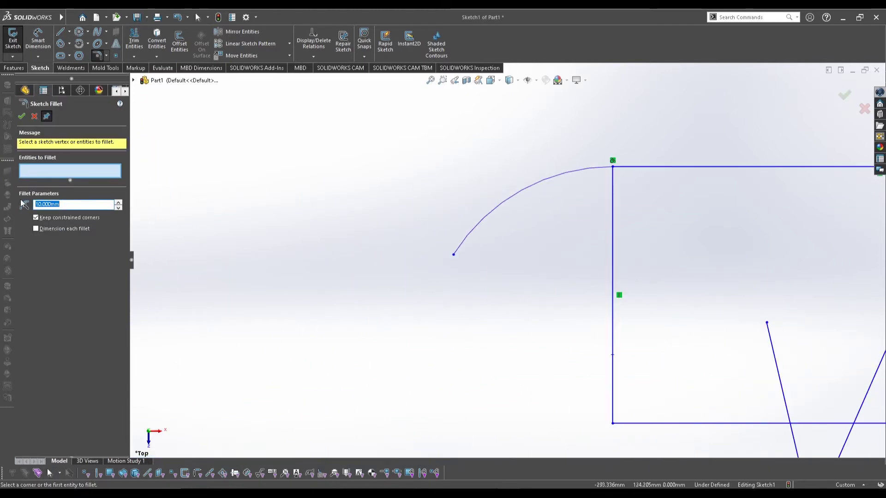
pyautogui.click(616, 418)
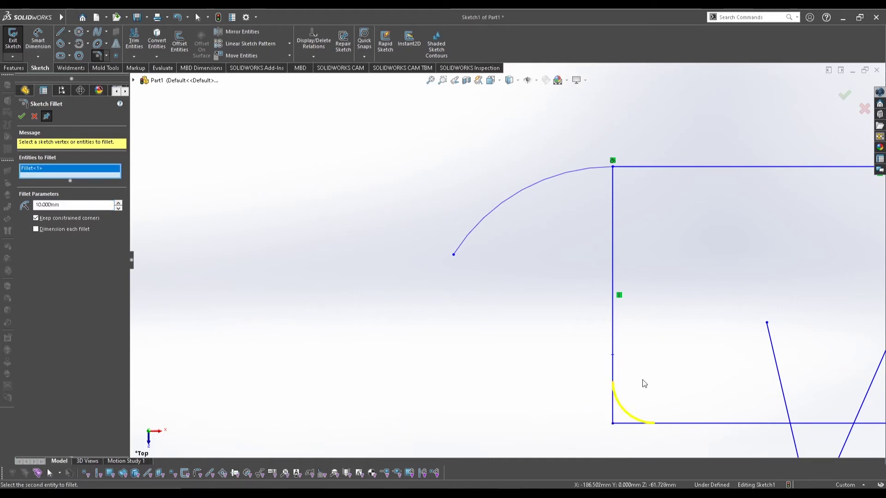
pyautogui.click(845, 96)
# - Place seven scattered sketch points in the empty area between the large open arc and the circle to its right
pyautogui.scroll(5, 509, 308)
pyautogui.scroll(3, 584, 271)
pyautogui.scroll(-8, 800, 285)
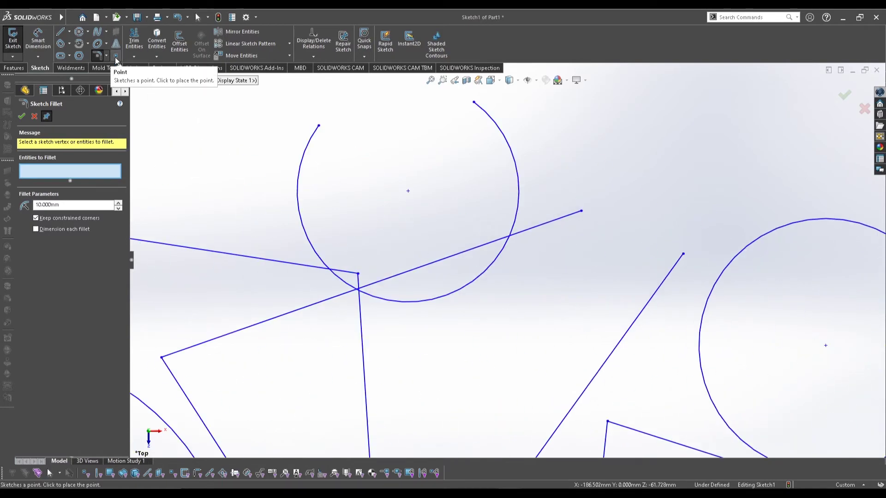
pyautogui.click(115, 55)
pyautogui.click(652, 130)
pyautogui.click(617, 181)
pyautogui.click(699, 191)
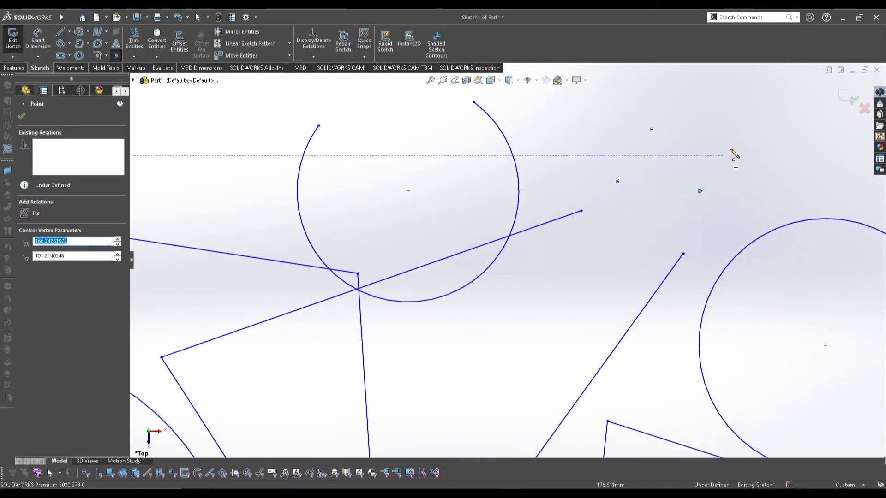
pyautogui.click(756, 117)
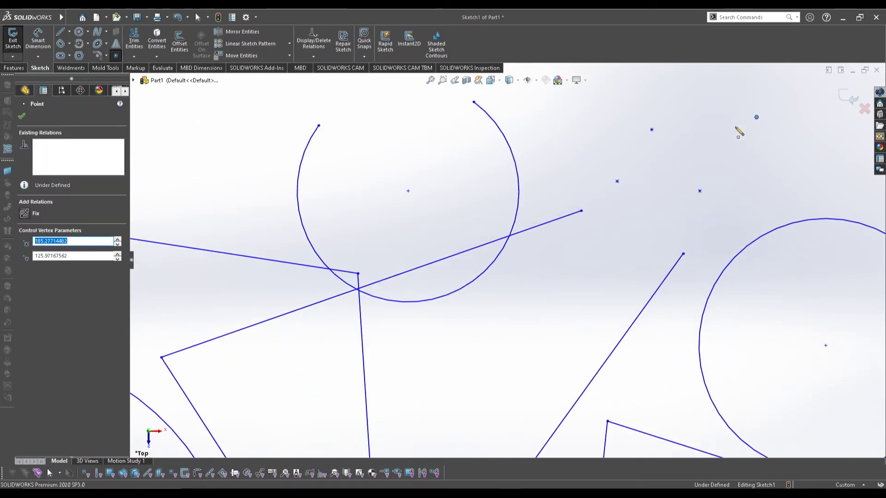
pyautogui.click(647, 211)
pyautogui.click(683, 182)
pyautogui.press('Escape')
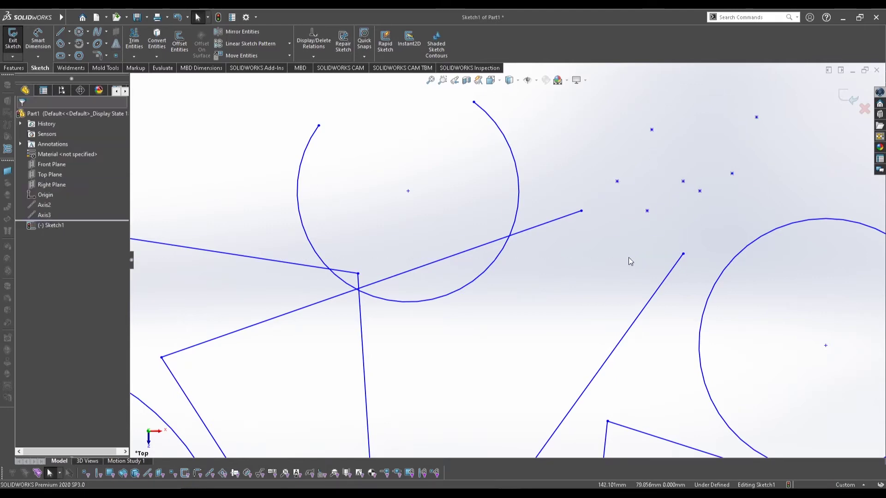
# - Select all the practice geometry in the sketch and delete it
pyautogui.scroll(6, 485, 327)
pyautogui.scroll(3, 437, 232)
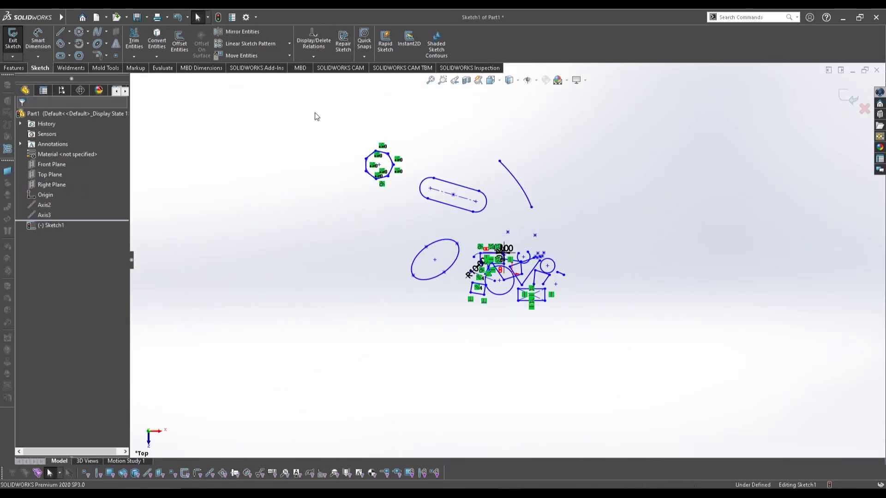
pyautogui.moveTo(314, 112); pyautogui.dragTo(613, 348)
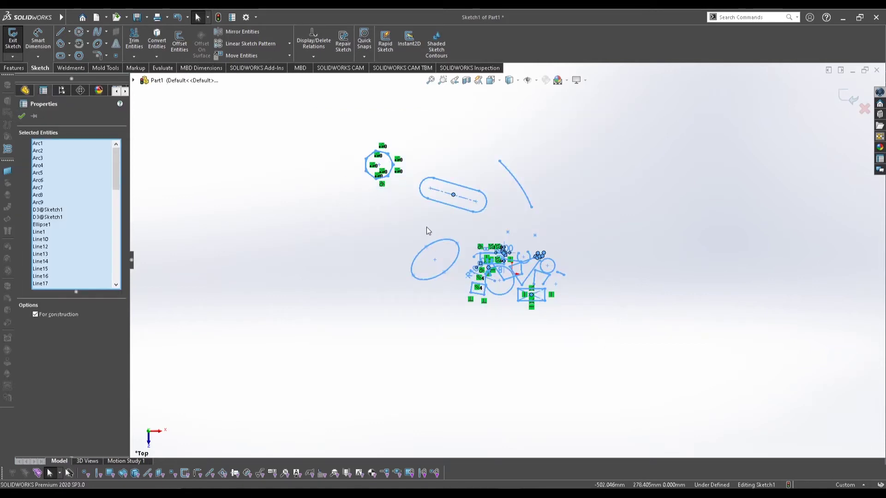
pyautogui.press('Delete')
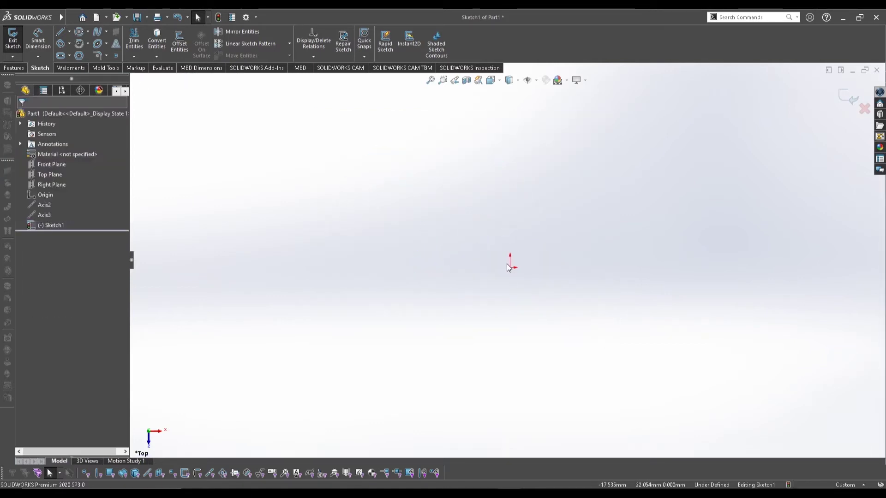
# - Draw a center rectangle on the origin and shrink it by its upper-left corner to about 144 mm wide by 211 mm high
pyautogui.scroll(2, 511, 270)
pyautogui.hotkey('ctrl', 'z')
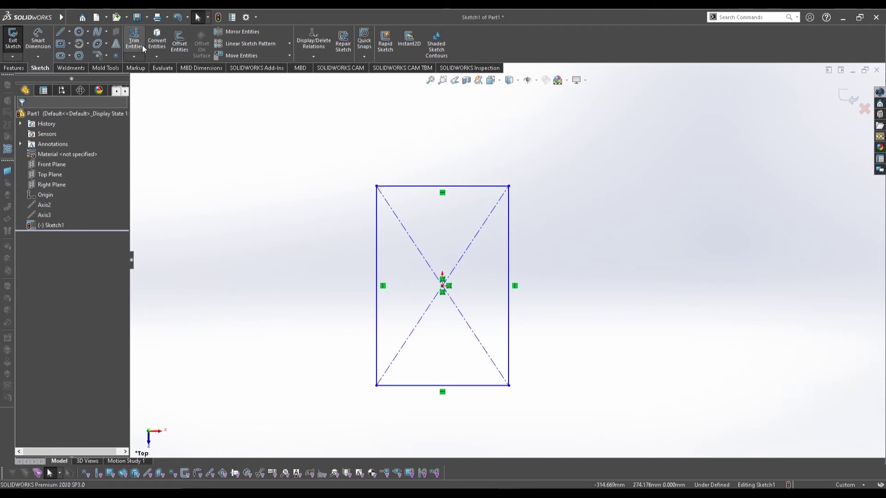
pyautogui.moveTo(377, 185); pyautogui.dragTo(387, 205)
pyautogui.click(336, 154)
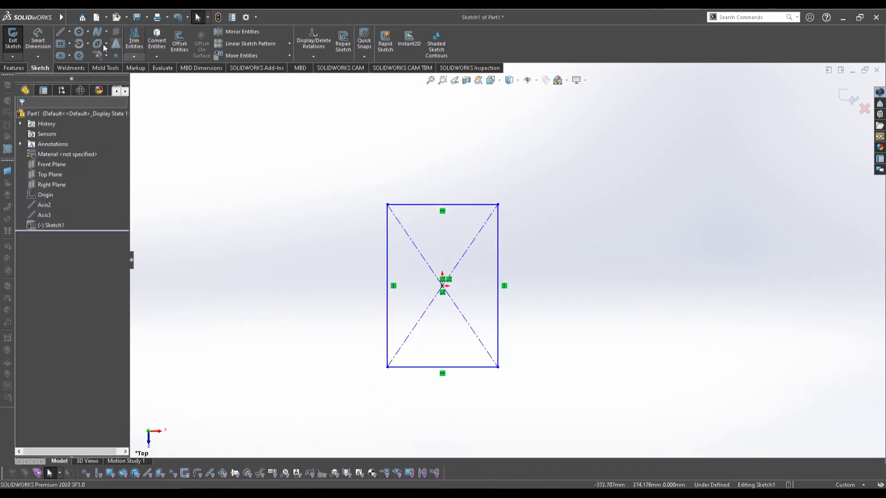
# - Sketch a circle of about 72 mm radius centred on the midpoint of the rectangle's top edge, passing through its upper-right corner
pyautogui.click(79, 32)
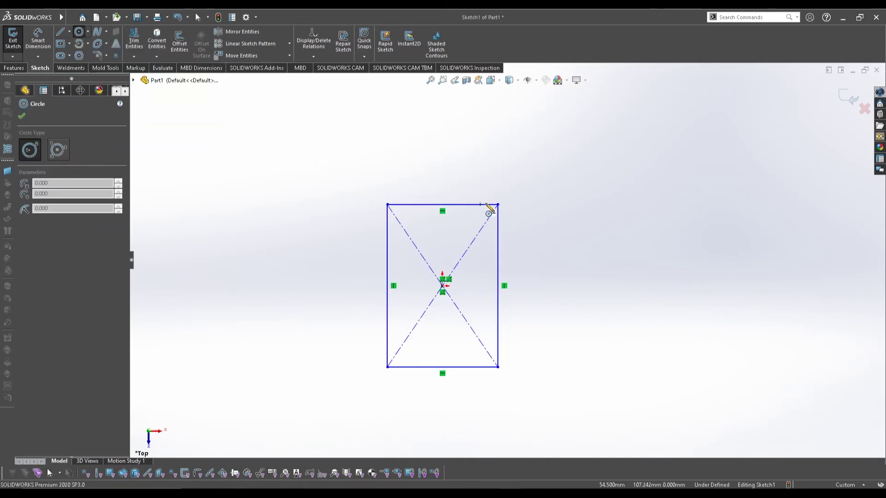
pyautogui.click(442, 205)
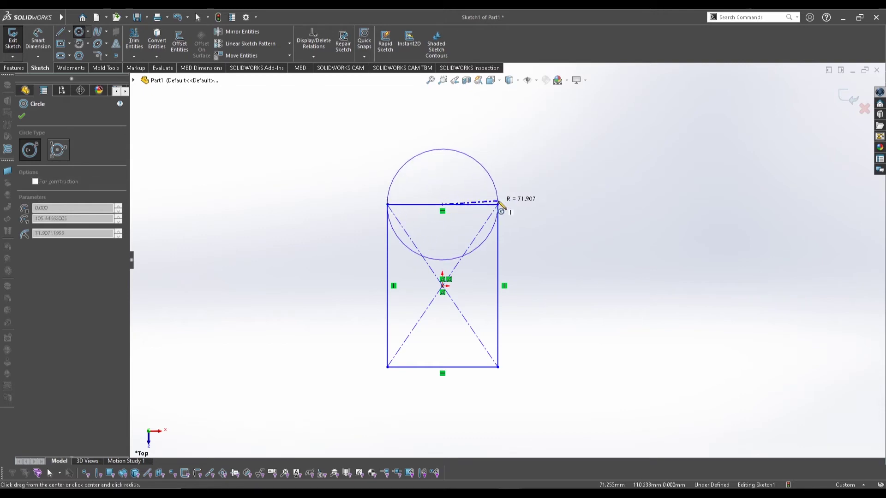
pyautogui.click(498, 204)
pyautogui.press('Escape')
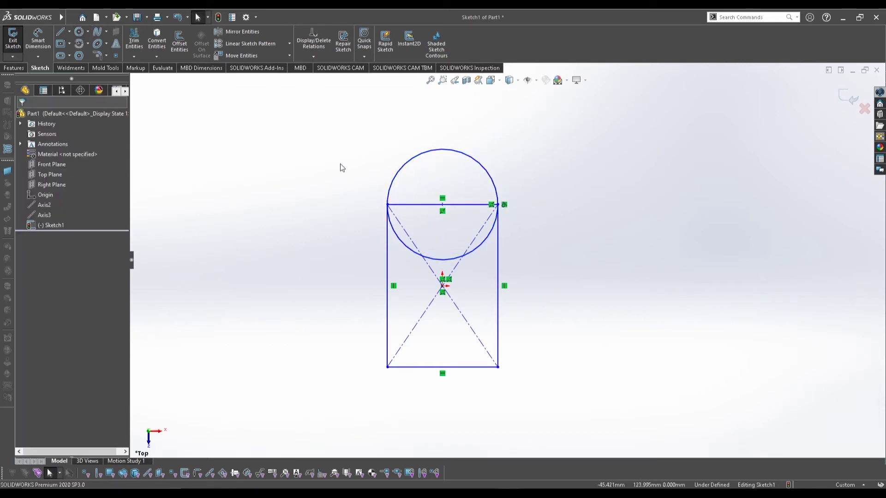
# - Power-trim the circle's lower half and the rectangle's top edge to leave a single arched outline
pyautogui.click(135, 46)
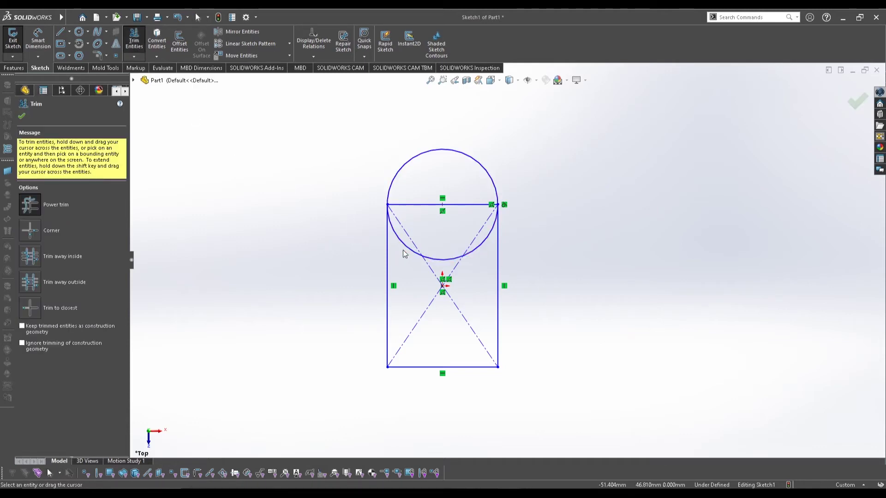
pyautogui.moveTo(442, 260); pyautogui.dragTo(456, 199)
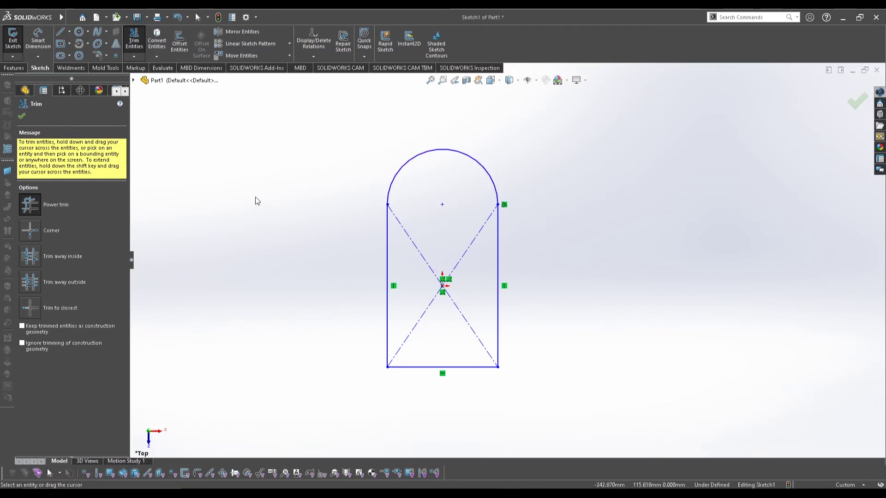
pyautogui.press('Escape')
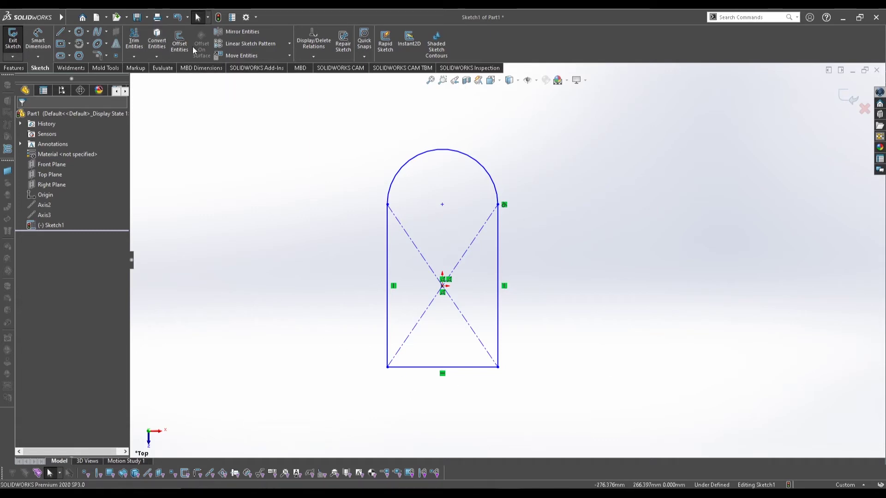
# - Offset the whole arched outline by 20 mm to both sides, using a bi-directional chain offset with dimensions added
pyautogui.click(180, 41)
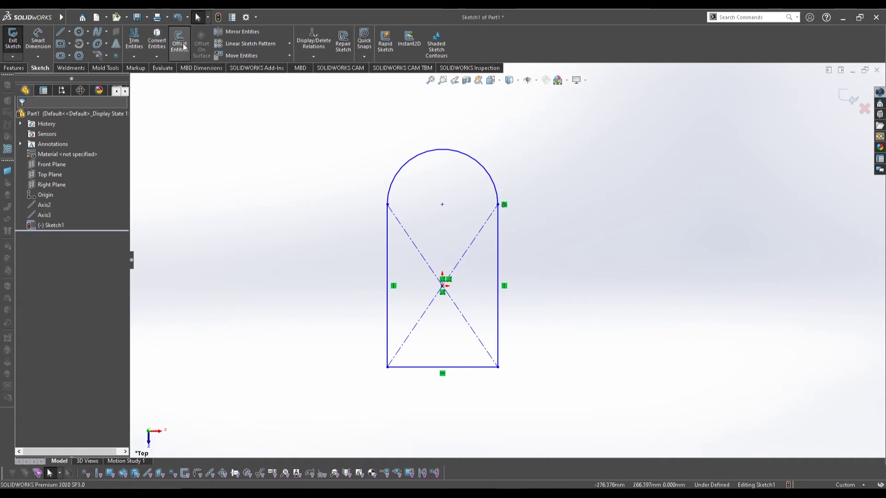
pyautogui.click(387, 231)
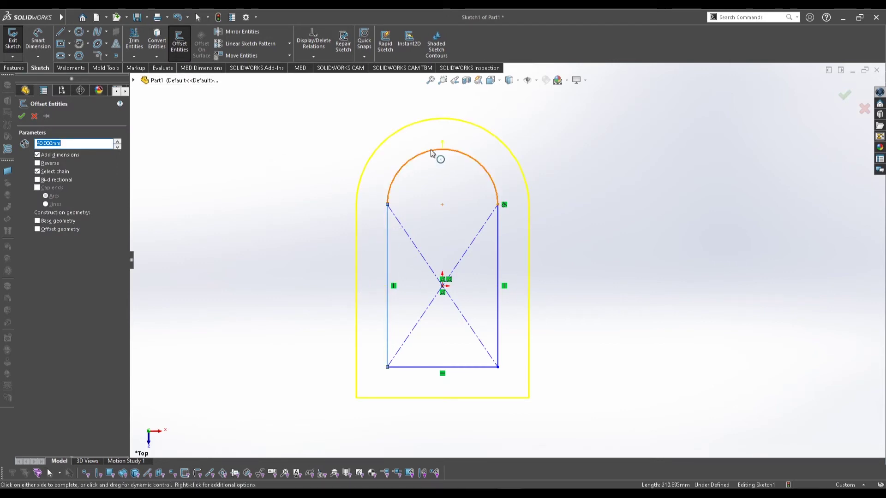
pyautogui.click(117, 141)
pyautogui.click(119, 146)
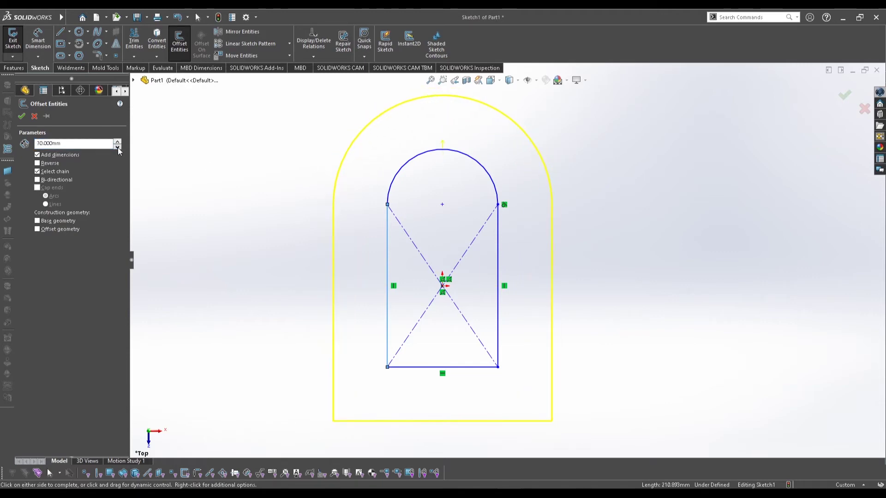
pyautogui.click(118, 146)
pyautogui.click(118, 147)
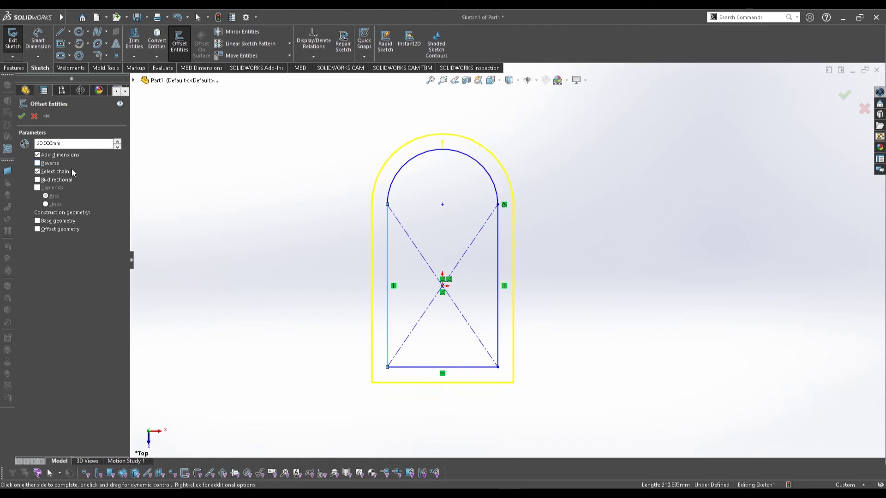
pyautogui.click(37, 165)
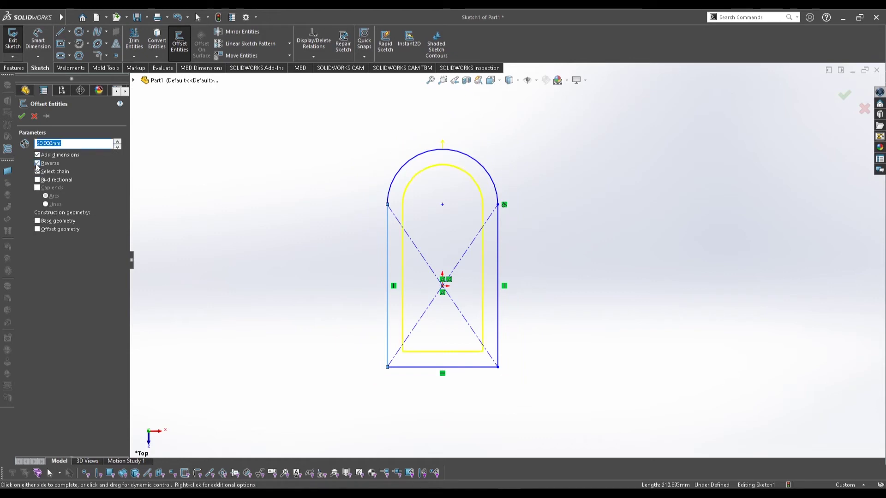
pyautogui.click(37, 163)
pyautogui.click(37, 164)
pyautogui.click(37, 163)
pyautogui.click(37, 179)
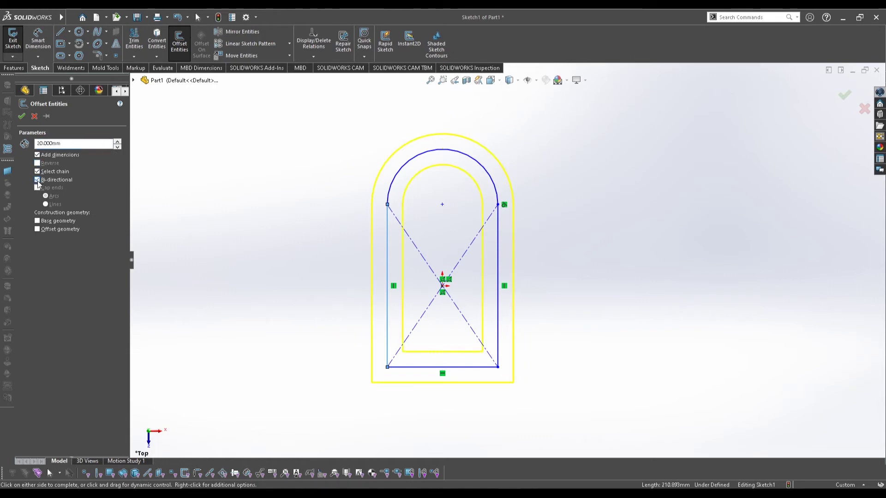
pyautogui.click(37, 180)
pyautogui.click(37, 180)
pyautogui.click(218, 204)
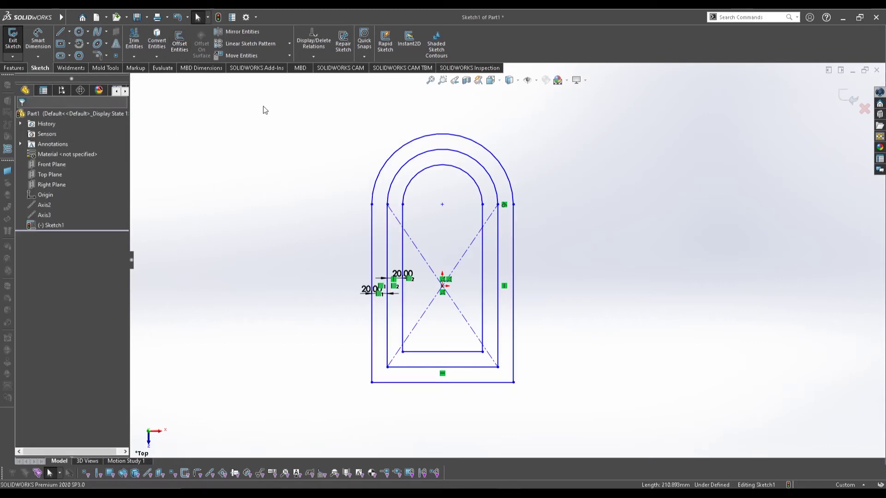
# - Mirror all the arched profiles as a copy about the outermost profile's left vertical line
pyautogui.click(237, 32)
pyautogui.moveTo(307, 97)
pyautogui.mouseDown()
pyautogui.moveTo(461, 220)
pyautogui.moveTo(595, 409)
pyautogui.mouseUp()
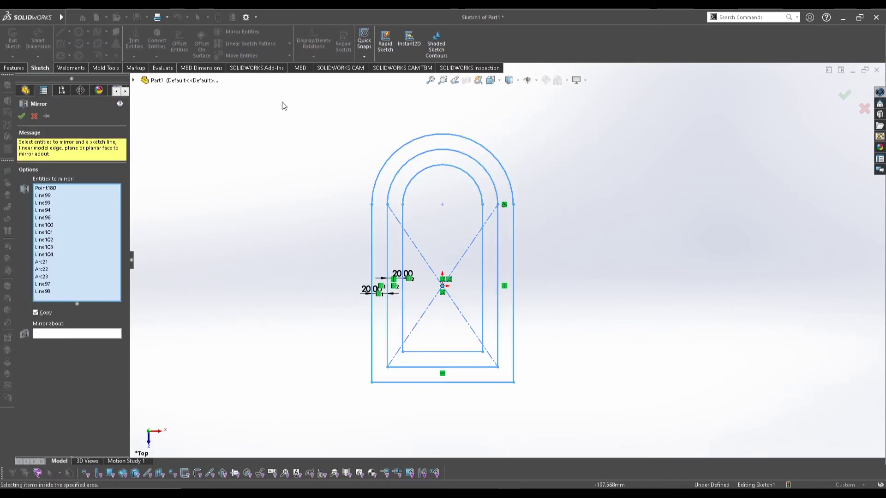
pyautogui.click(69, 334)
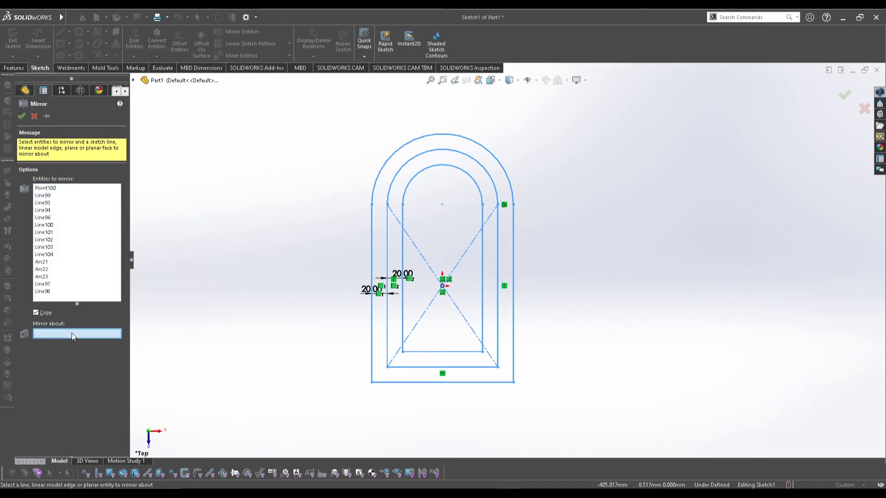
pyautogui.click(373, 223)
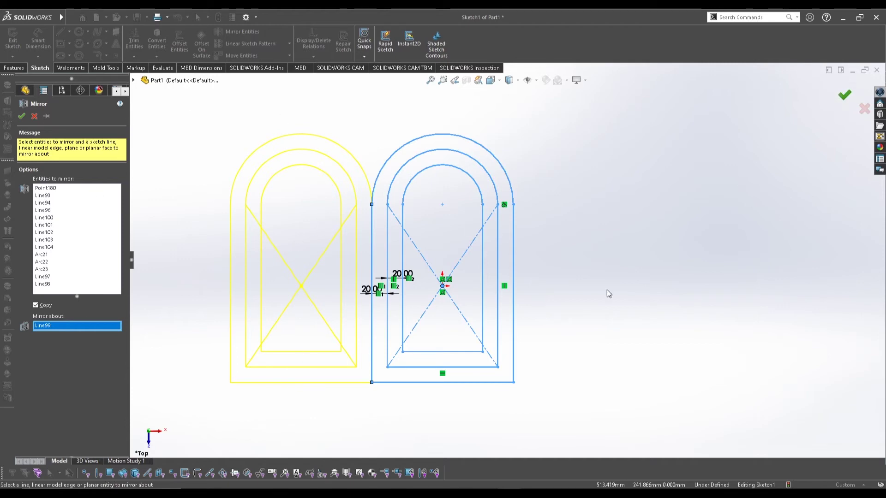
pyautogui.press('Return')
pyautogui.scroll(-8, 571, 229)
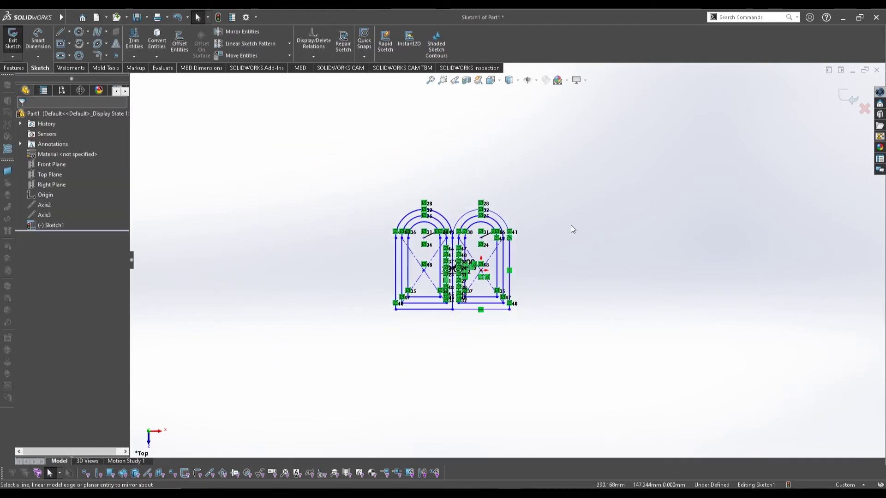
pyautogui.scroll(2, 571, 229)
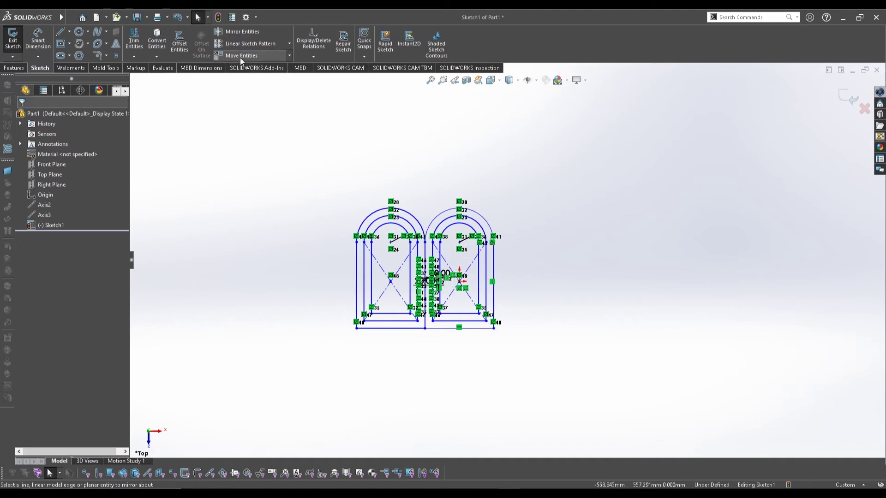
# - Start a linear sketch pattern along the X-axis on the left window's outer vertical line with 50 mm spacing
pyautogui.click(249, 44)
pyautogui.click(62, 361)
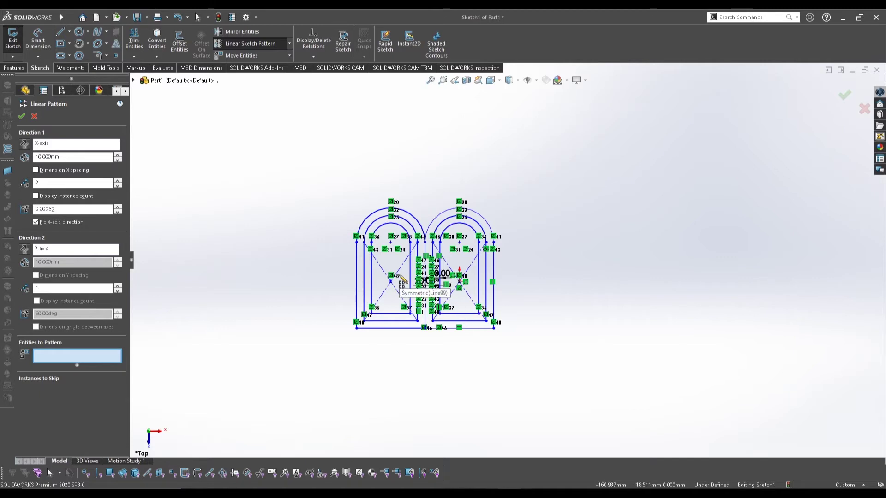
pyautogui.scroll(-4, 369, 277)
pyautogui.click(345, 248)
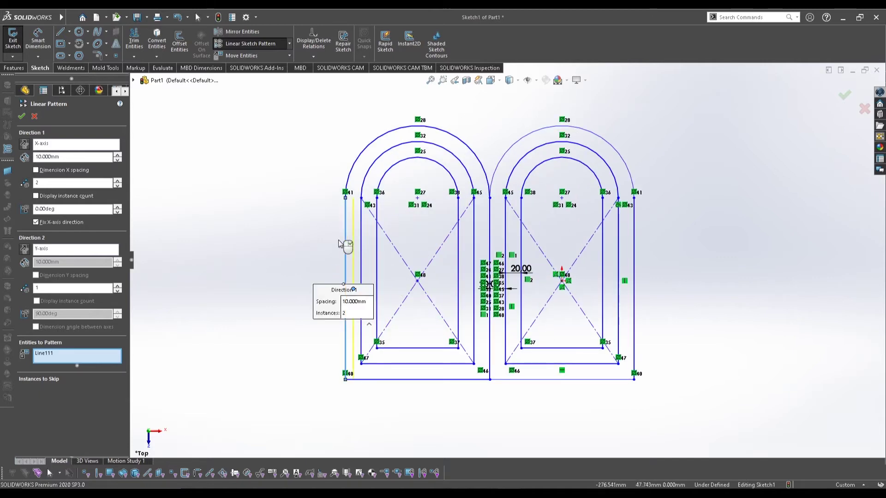
pyautogui.click(118, 155)
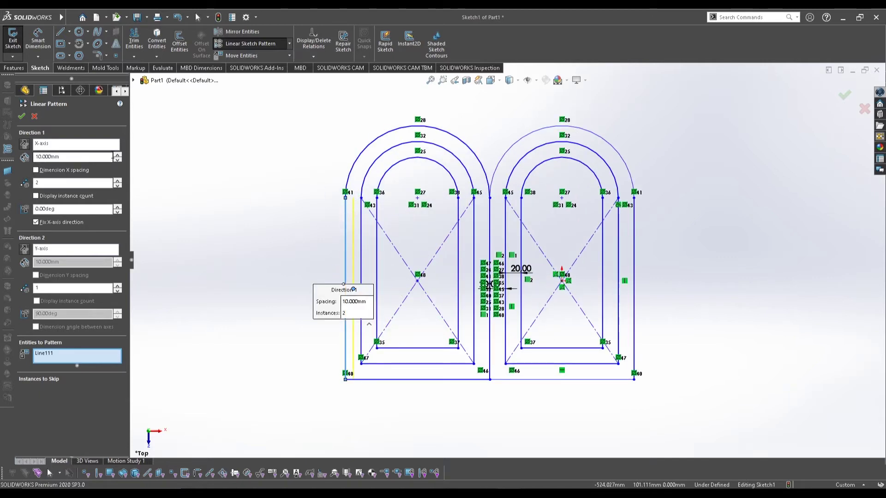
pyautogui.click(118, 155)
pyautogui.click(118, 155)
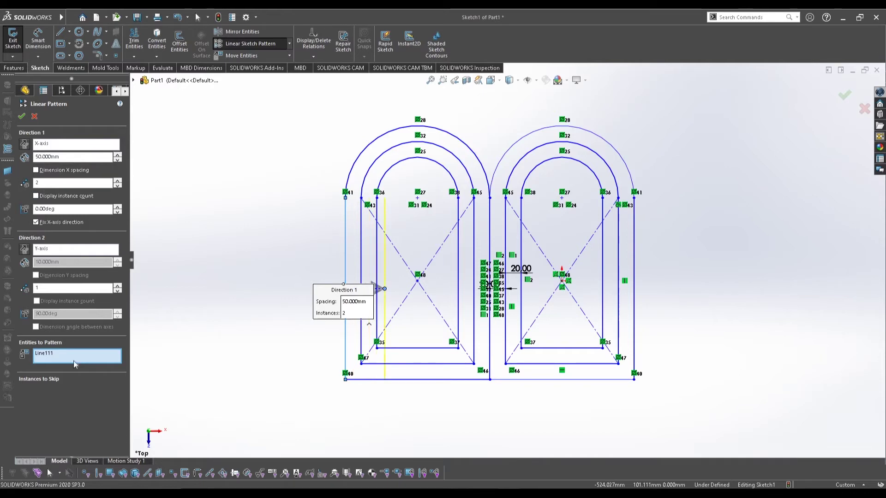
# - Pattern the left window's three arcs instead of the vertical line, using 5 instances in the reversed X direction
pyautogui.click(381, 162)
pyautogui.click(390, 168)
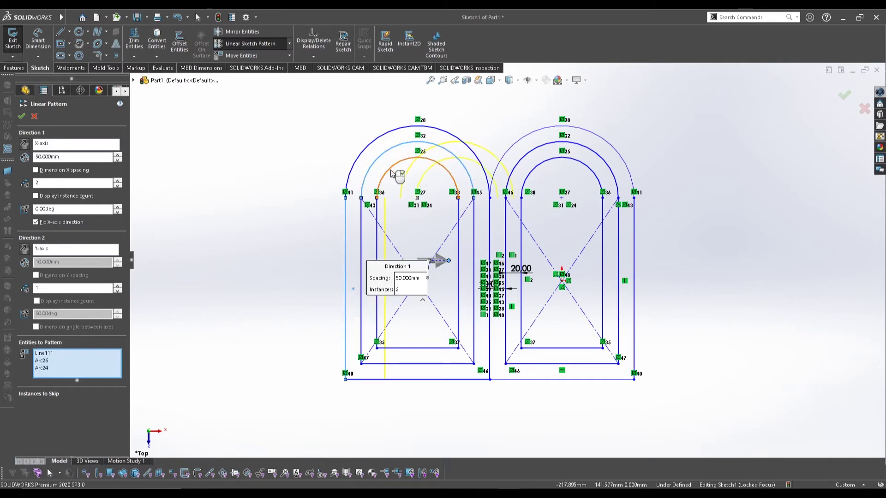
pyautogui.click(362, 154)
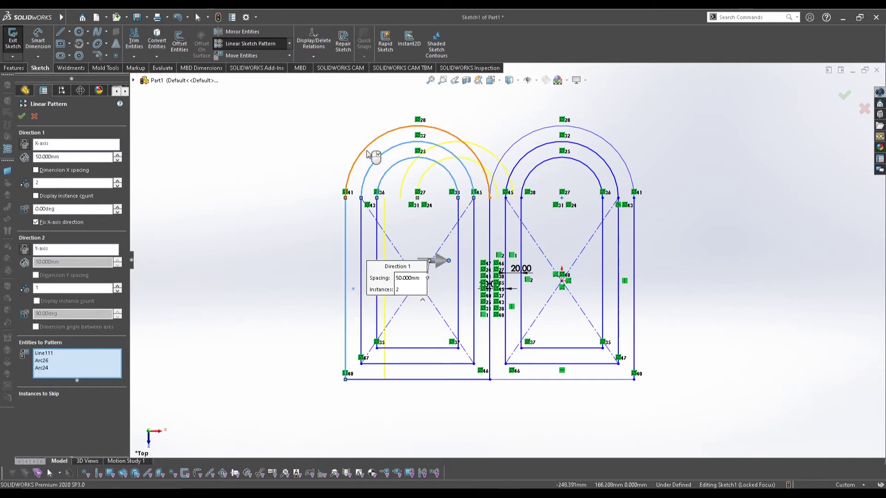
pyautogui.click(345, 223)
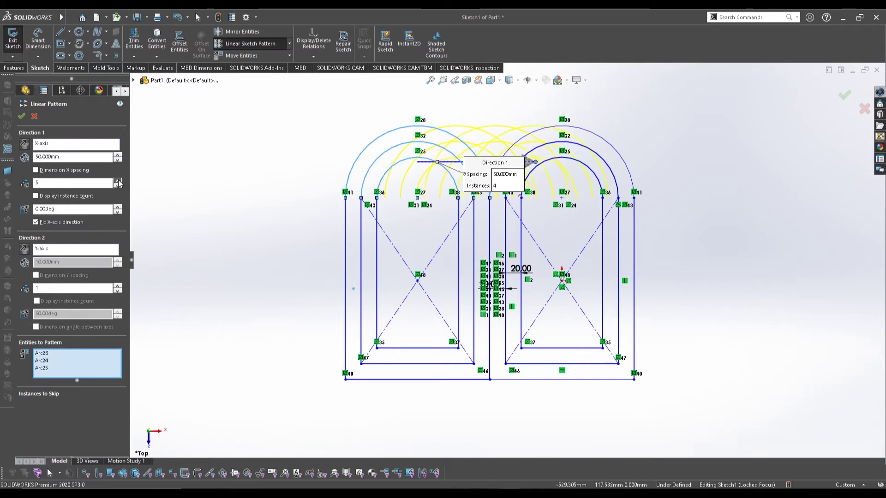
pyautogui.click(25, 145)
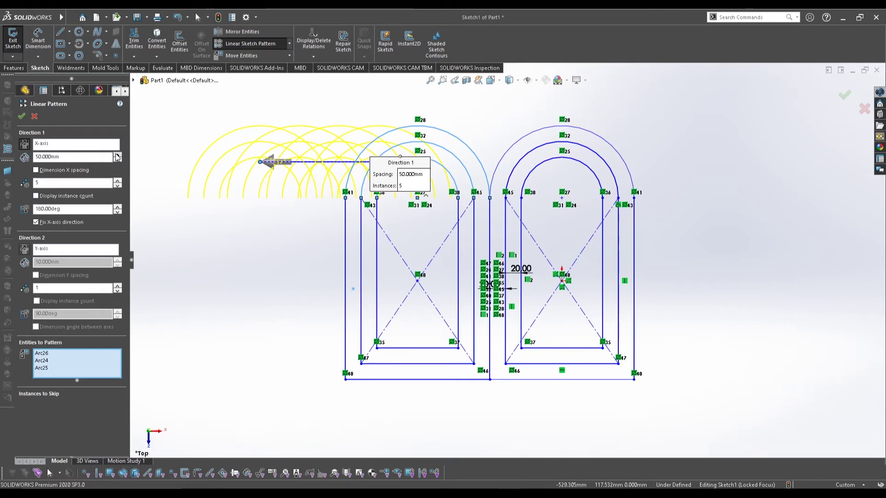
# - Set the pattern spacing to 270 mm, apply the pattern and exit the sketch
pyautogui.click(118, 155)
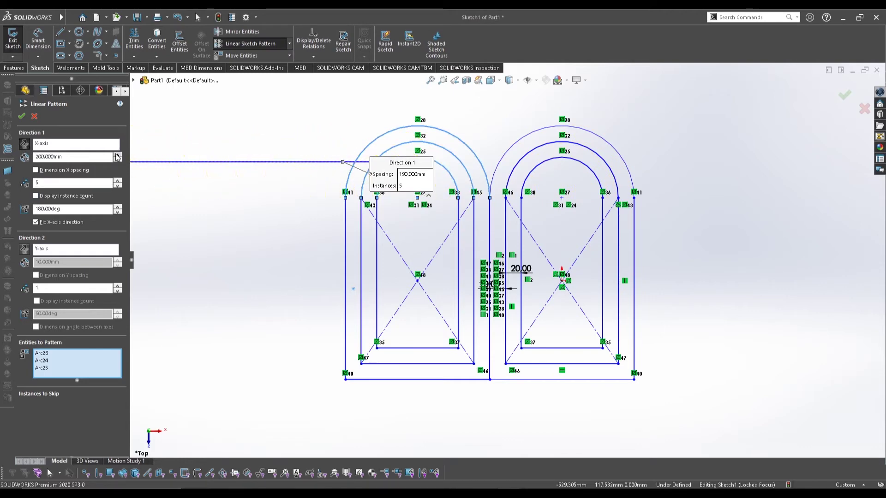
pyautogui.scroll(3, 390, 253)
pyautogui.scroll(1, 387, 275)
pyautogui.scroll(-3, 573, 231)
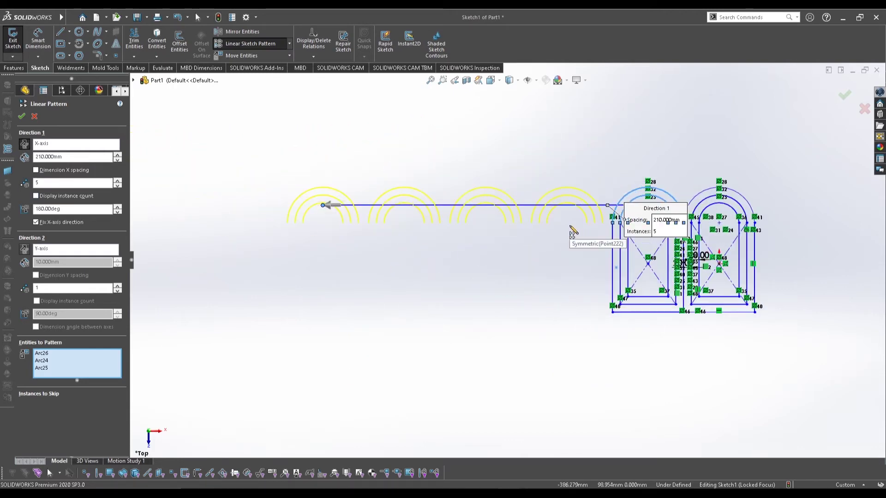
pyautogui.click(118, 154)
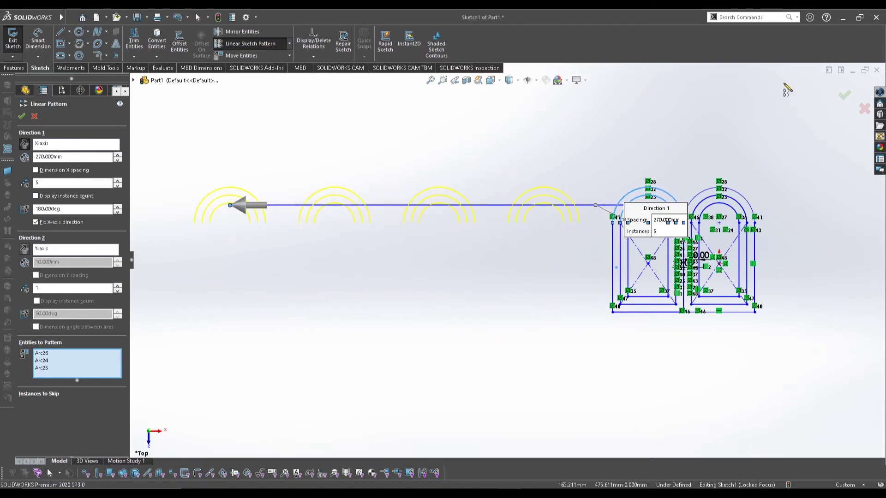
pyautogui.click(844, 96)
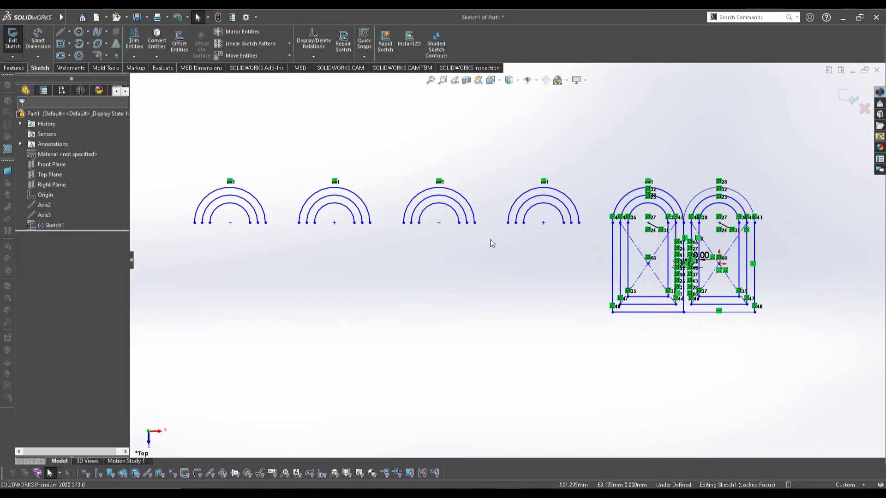
pyautogui.click(853, 108)
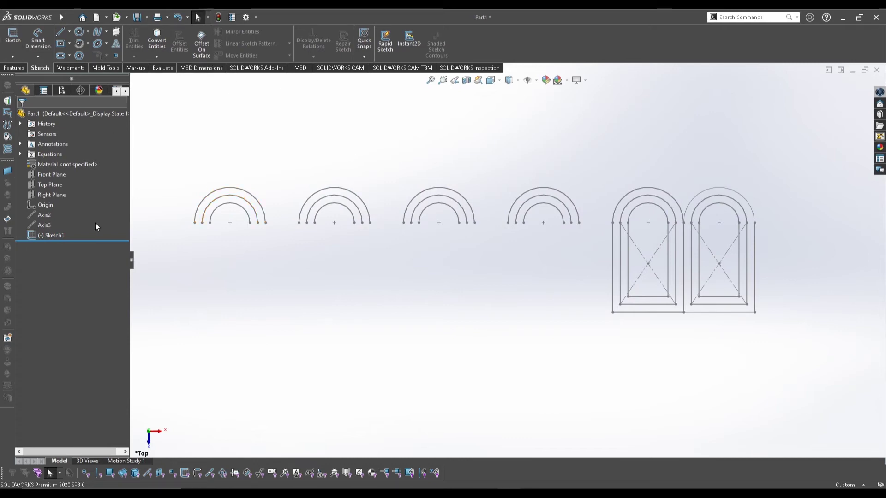
# - Reopen Sketch1 and use Move Entities on the leftmost copy's outer arc, taking its right endpoint as the base point
pyautogui.click(243, 188)
pyautogui.click(40, 234)
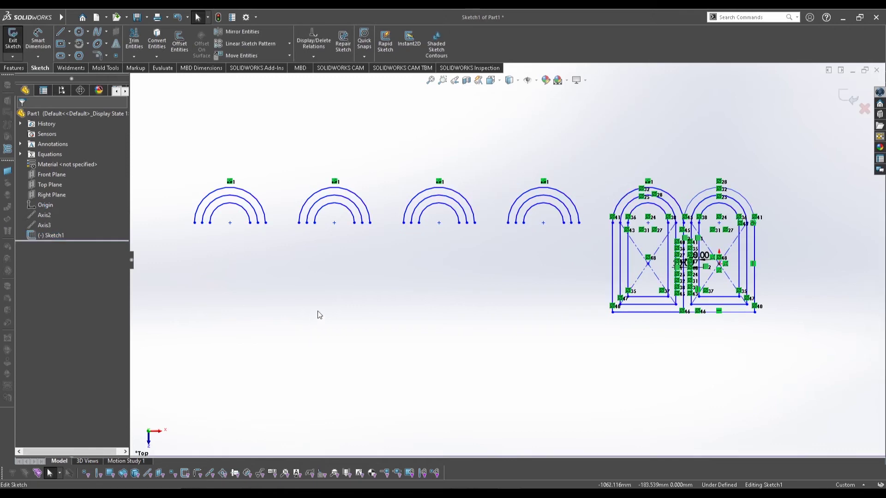
pyautogui.click(245, 57)
pyautogui.click(236, 191)
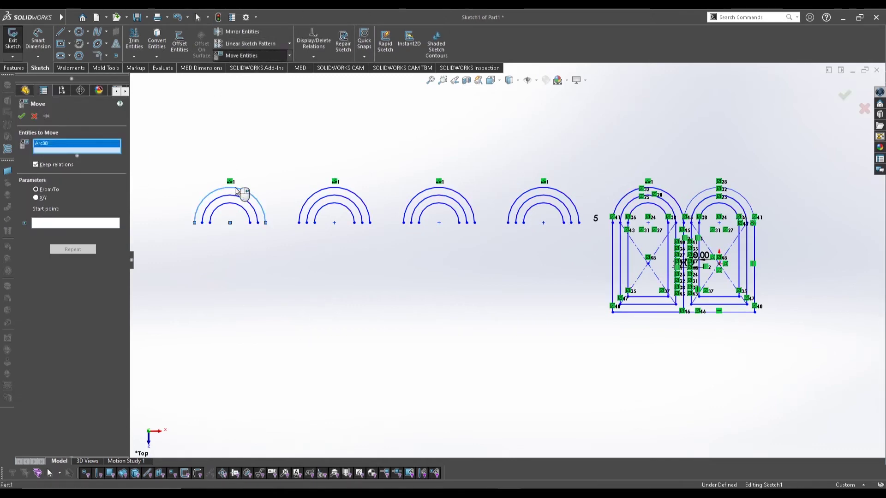
pyautogui.click(63, 224)
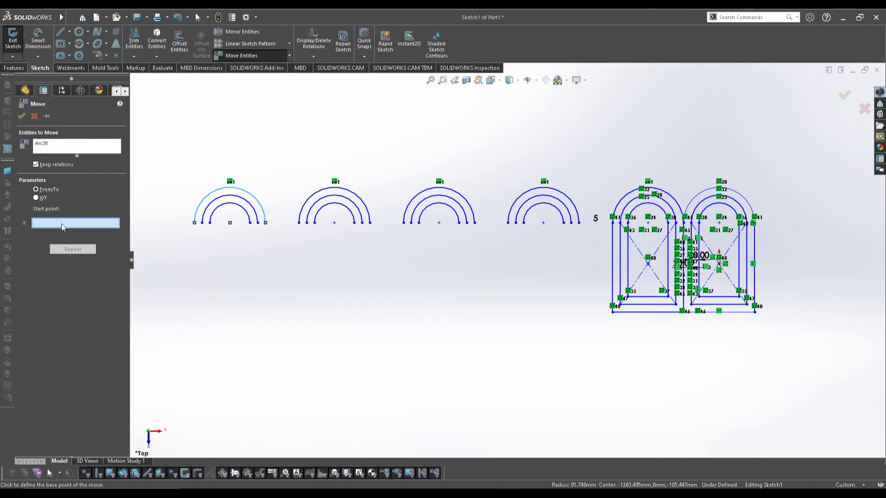
pyautogui.click(265, 222)
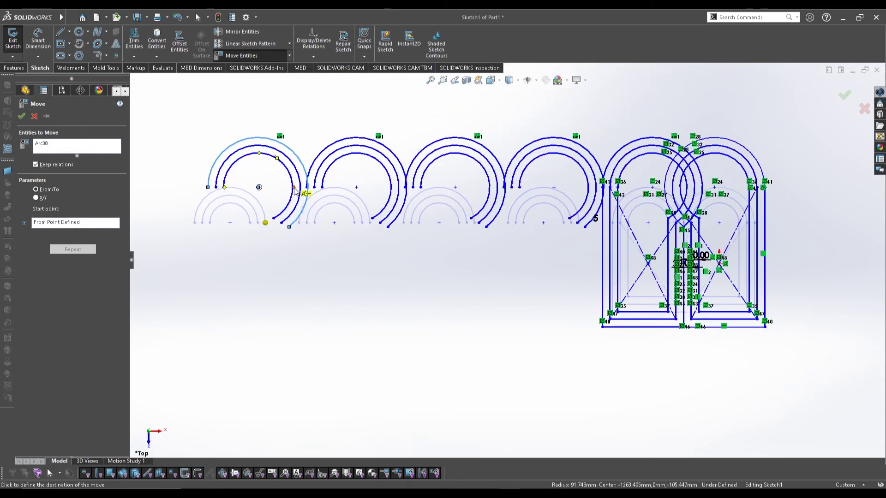
pyautogui.click(374, 216)
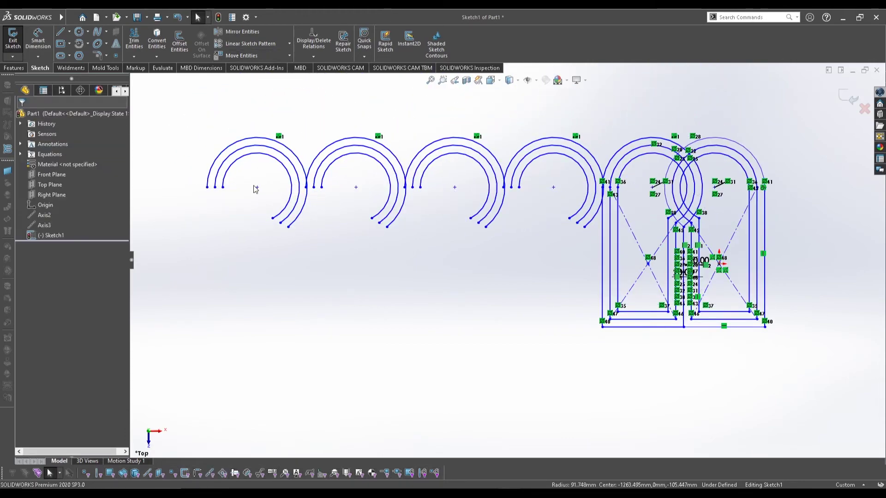
# - Reposition the arc centres of the leftmost copy and of the left window freehand
pyautogui.moveTo(258, 188)
pyautogui.mouseDown()
pyautogui.moveTo(192, 189)
pyautogui.moveTo(359, 280)
pyautogui.moveTo(291, 180)
pyautogui.moveTo(333, 180)
pyautogui.moveTo(240, 237)
pyautogui.moveTo(406, 192)
pyautogui.moveTo(353, 140)
pyautogui.moveTo(254, 216)
pyautogui.moveTo(258, 179)
pyautogui.mouseUp()
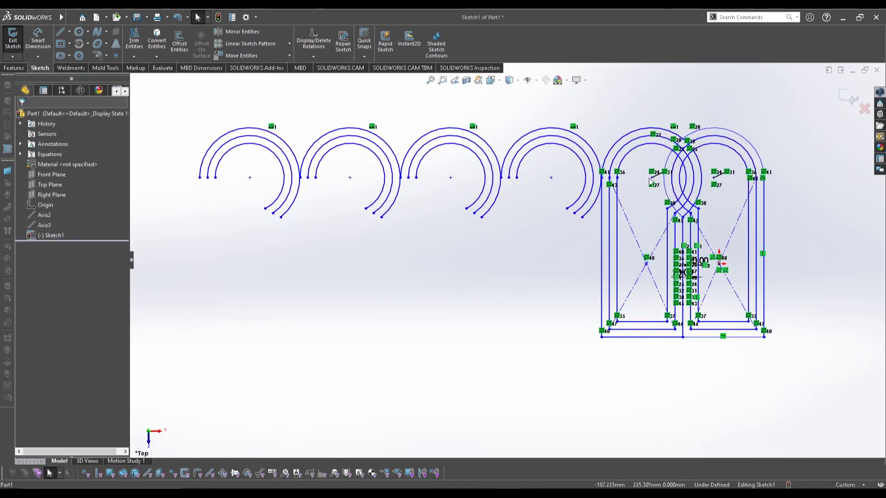
pyautogui.moveTo(652, 180)
pyautogui.mouseDown()
pyautogui.moveTo(614, 152)
pyautogui.moveTo(595, 217)
pyautogui.moveTo(567, 166)
pyautogui.moveTo(543, 197)
pyautogui.moveTo(726, 196)
pyautogui.moveTo(609, 208)
pyautogui.moveTo(727, 193)
pyautogui.moveTo(617, 201)
pyautogui.mouseUp()
pyautogui.scroll(3, 496, 254)
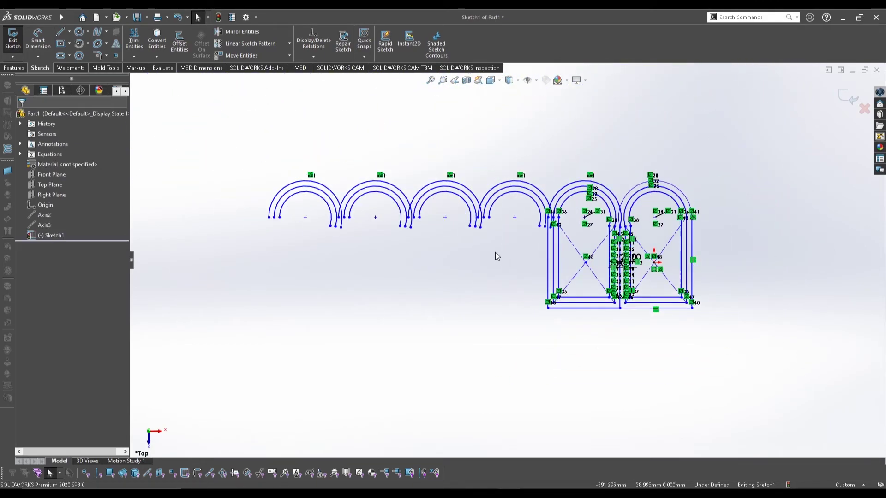
# - Delete all entities in the sketch
pyautogui.hotkey('ctrl', 'a')
pyautogui.press('Delete')
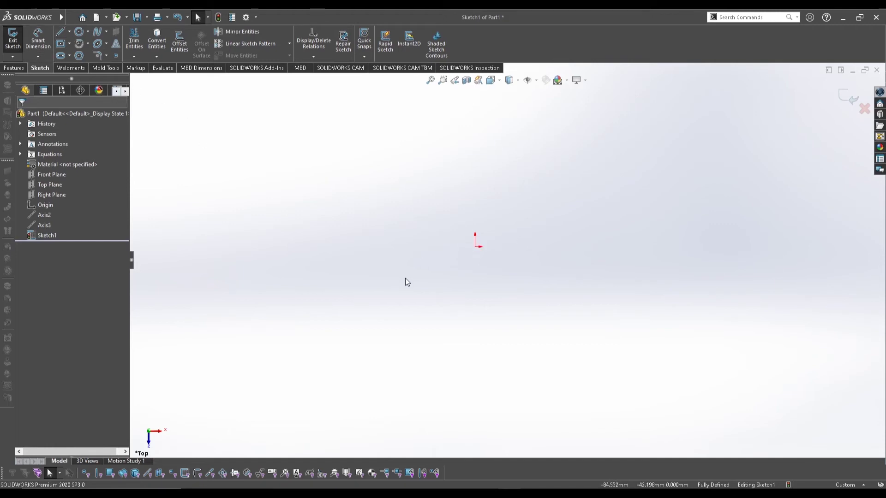
# - Sketch two downward-sloping diagonal lines, one about 515 mm long above the origin and one about 531 mm long below it
pyautogui.keyDown('ctrl'); pyautogui.moveTo(458, 256); pyautogui.dragTo(471, 260, button='middle'); pyautogui.keyUp('ctrl')
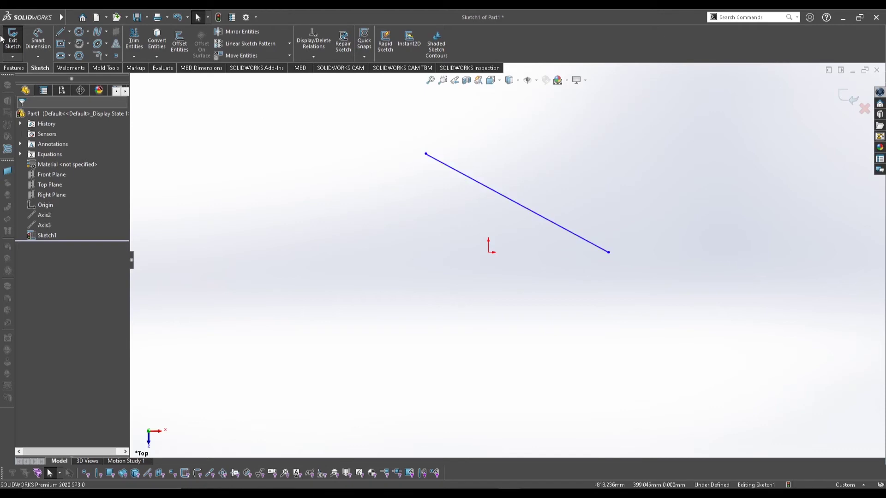
pyautogui.click(60, 32)
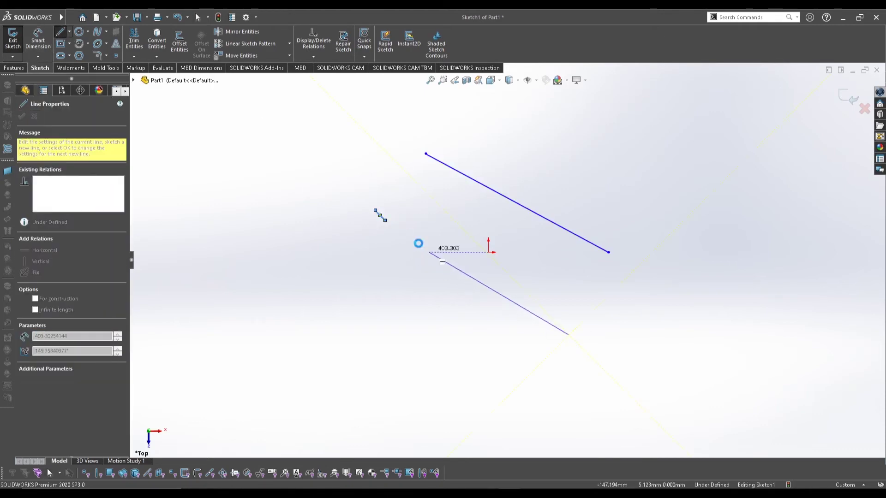
pyautogui.press('Escape')
pyautogui.moveTo(385, 220); pyautogui.dragTo(560, 323)
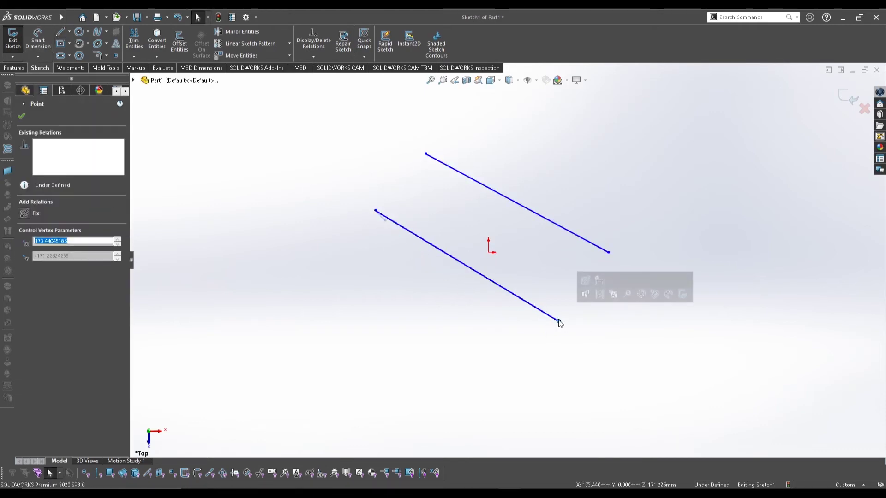
# - Convert the lower diagonal line to construction geometry
pyautogui.click(530, 305)
pyautogui.click(569, 277)
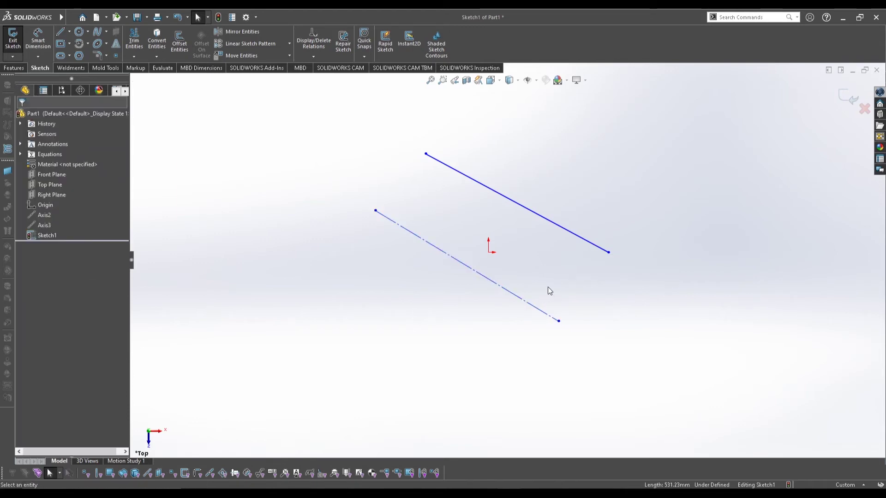
pyautogui.click(546, 220)
pyautogui.click(385, 320)
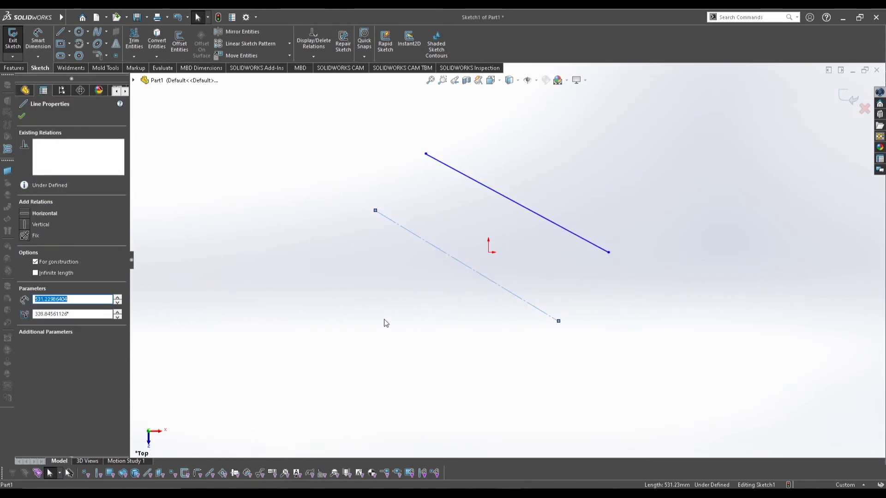
pyautogui.scroll(-2, 491, 200)
pyautogui.scroll(-2, 494, 243)
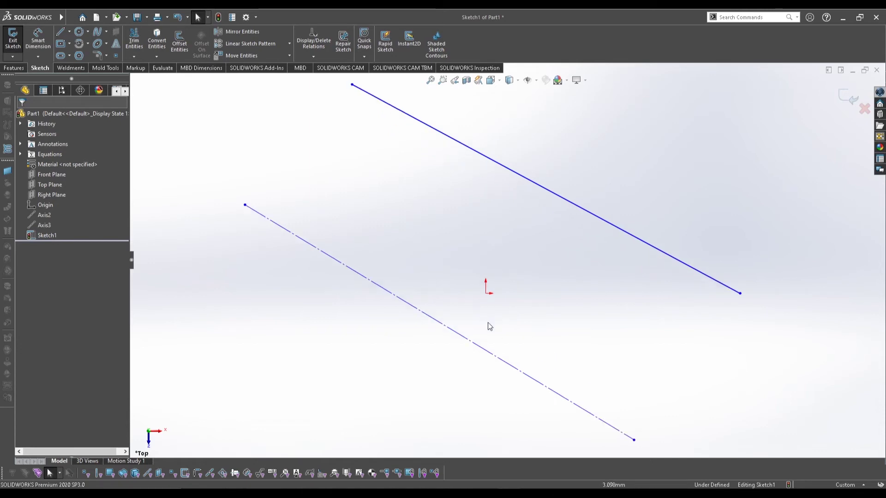
pyautogui.scroll(1, 474, 290)
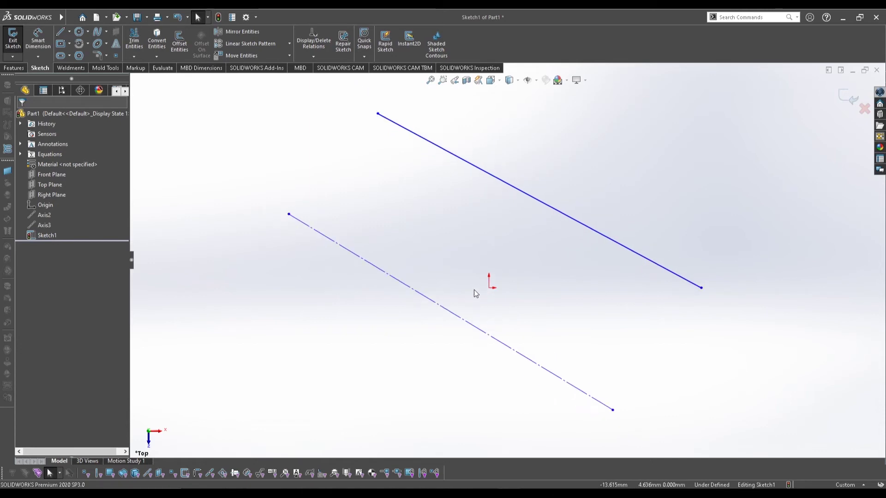
# - Reposition both endpoints of the construction line so it runs roughly parallel to the solid line, about 527 mm long
pyautogui.click(580, 225)
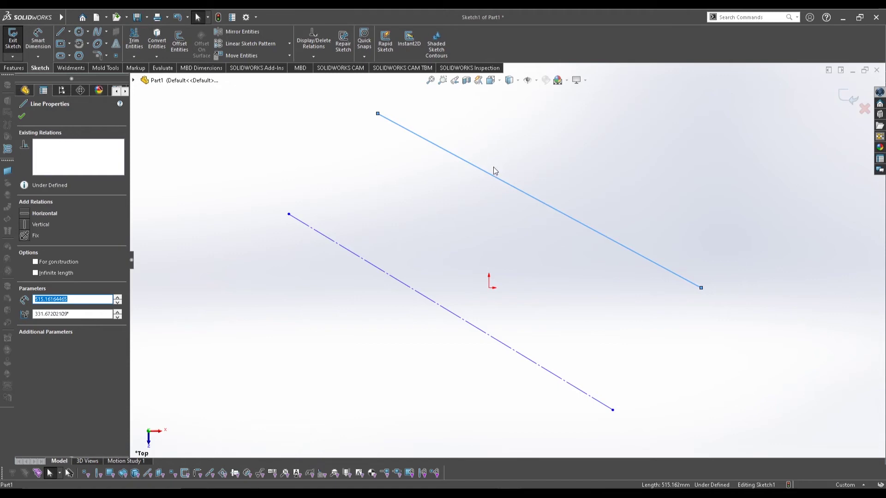
pyautogui.click(446, 241)
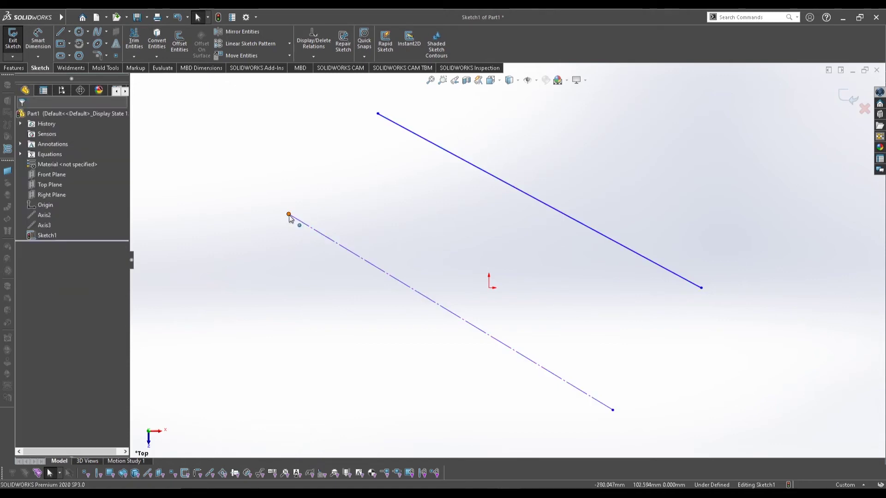
pyautogui.moveTo(290, 218)
pyautogui.mouseDown()
pyautogui.moveTo(584, 261)
pyautogui.moveTo(403, 242)
pyautogui.moveTo(293, 202)
pyautogui.mouseUp()
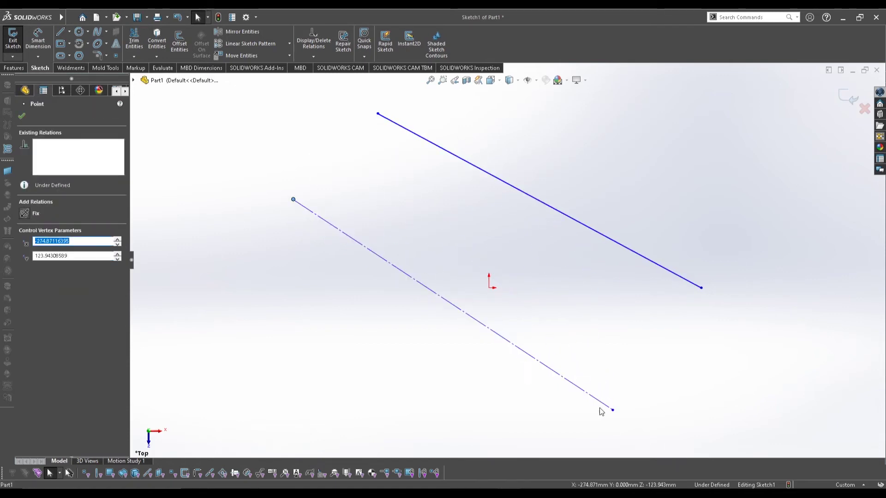
pyautogui.moveTo(613, 414); pyautogui.dragTo(625, 377)
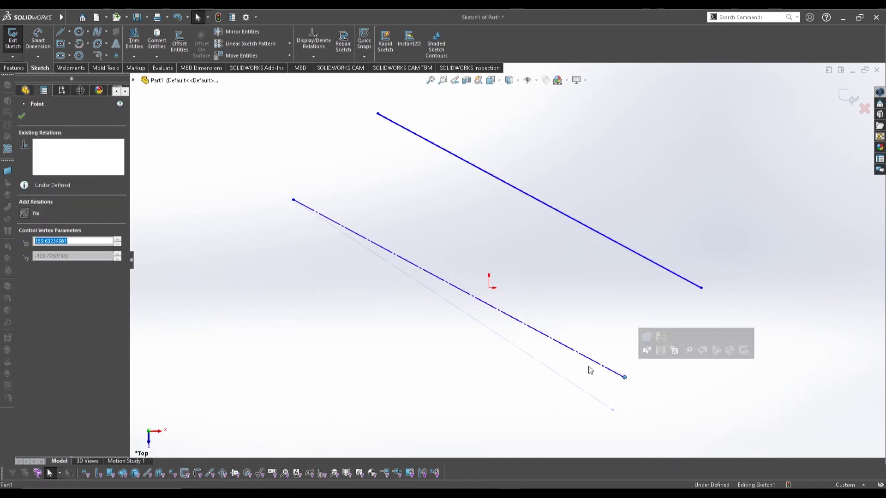
pyautogui.click(560, 342)
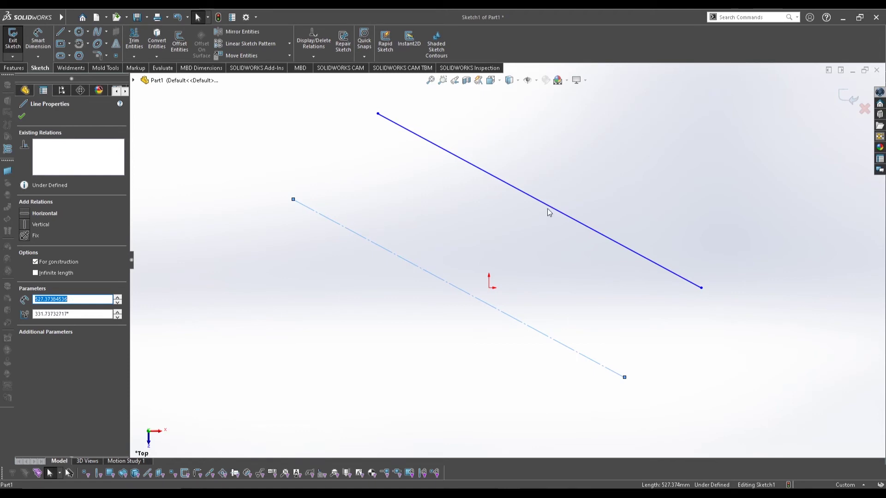
pyautogui.click(458, 231)
pyautogui.scroll(5, 458, 231)
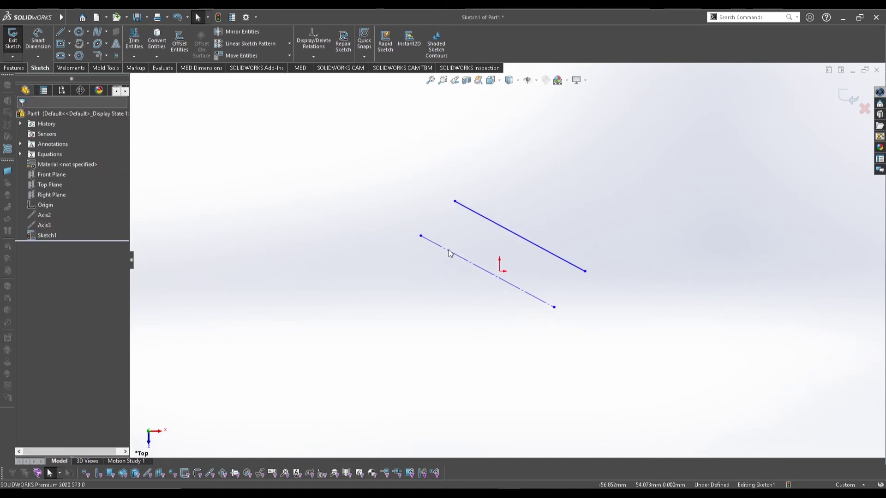
pyautogui.click(496, 230)
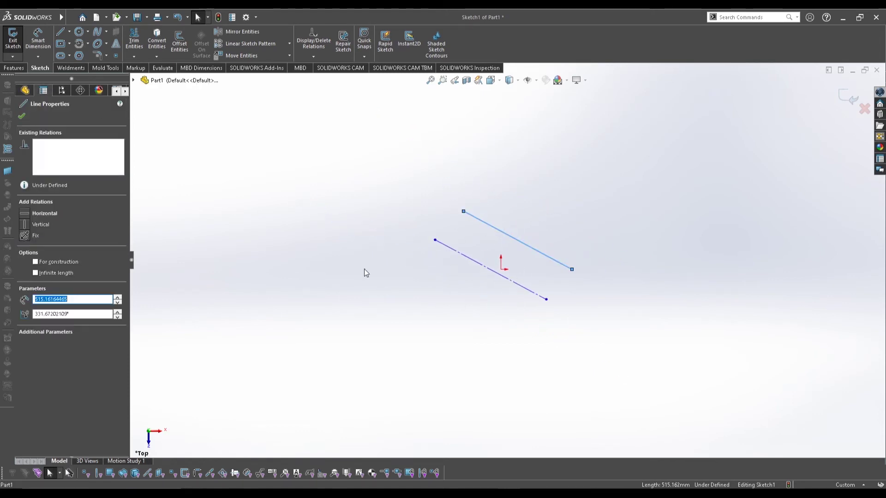
# - Shift the lower construction line slightly, and convert the upper solid line to construction geometry
pyautogui.click(548, 301)
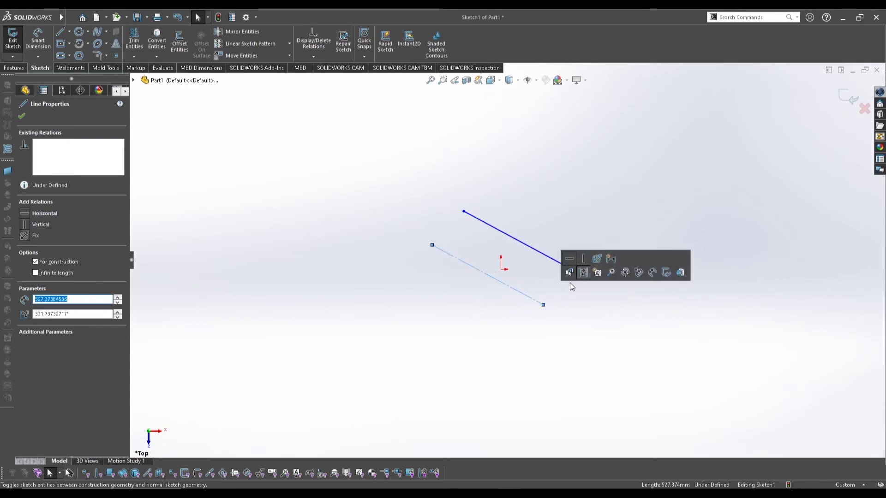
pyautogui.click(525, 264)
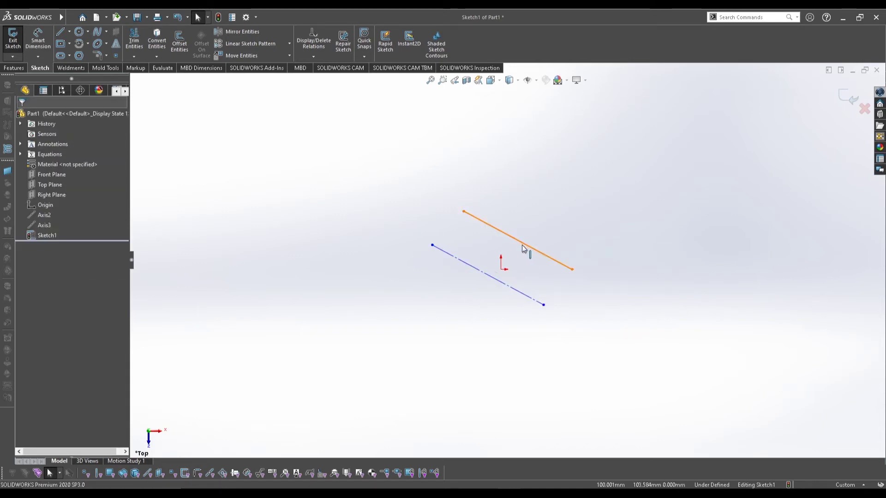
pyautogui.click(523, 248)
pyautogui.click(563, 219)
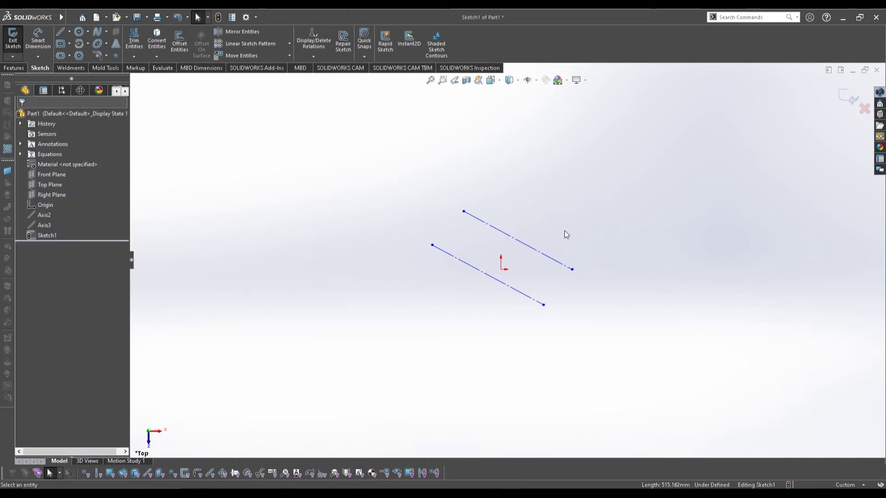
# - Reposition both endpoints of the lower construction line to form a shorter diagonal up and to the left of the origin
pyautogui.scroll(-4, 533, 272)
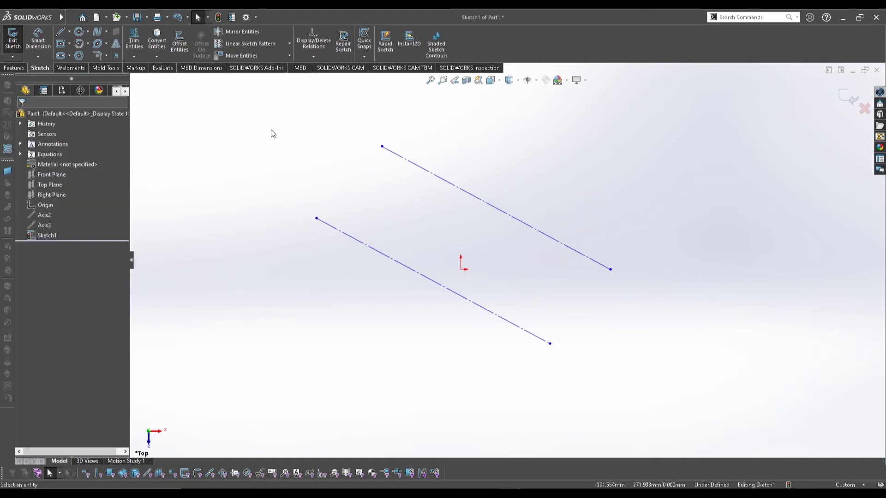
pyautogui.moveTo(317, 219); pyautogui.dragTo(253, 146)
pyautogui.moveTo(551, 345); pyautogui.dragTo(390, 207)
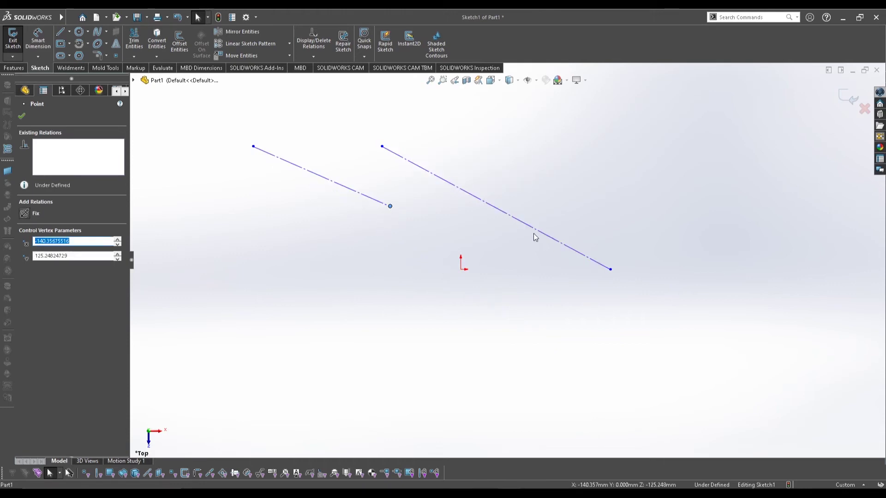
# - Reposition the other construction line to start coincident with the origin and run horizontally, about 385 mm long
pyautogui.moveTo(534, 231); pyautogui.dragTo(647, 218)
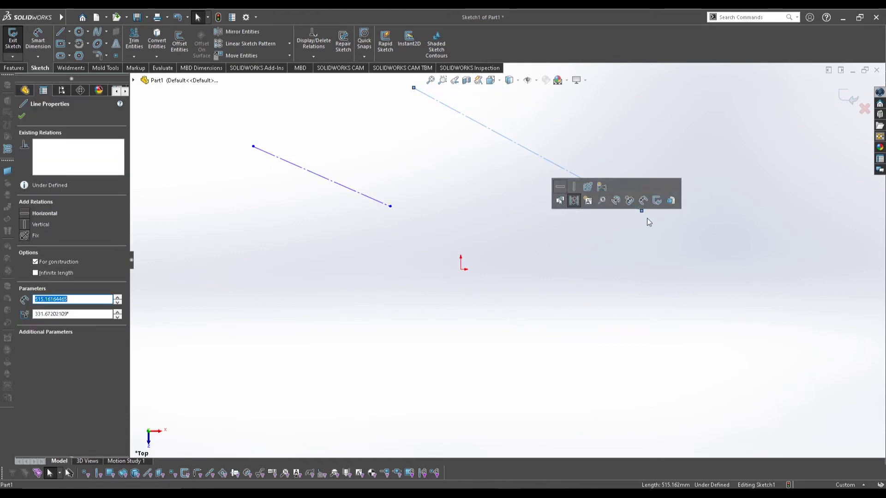
pyautogui.moveTo(415, 89); pyautogui.dragTo(481, 241)
pyautogui.moveTo(641, 212); pyautogui.dragTo(655, 249)
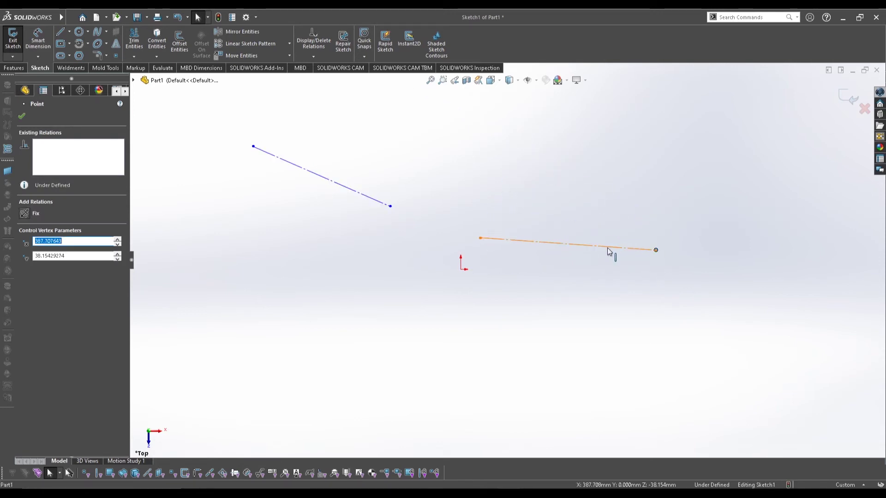
pyautogui.moveTo(481, 239); pyautogui.dragTo(460, 269)
pyautogui.moveTo(657, 251); pyautogui.dragTo(656, 271)
pyautogui.click(633, 315)
pyautogui.scroll(-6, 561, 277)
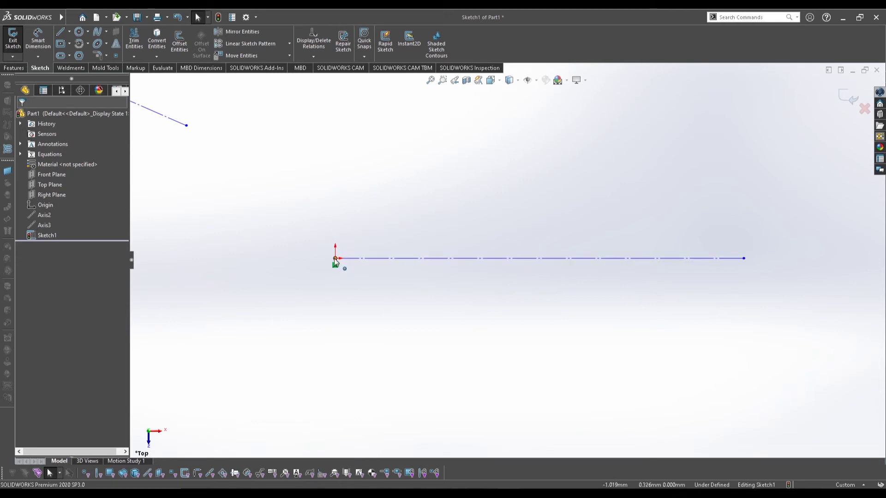
pyautogui.click(335, 259)
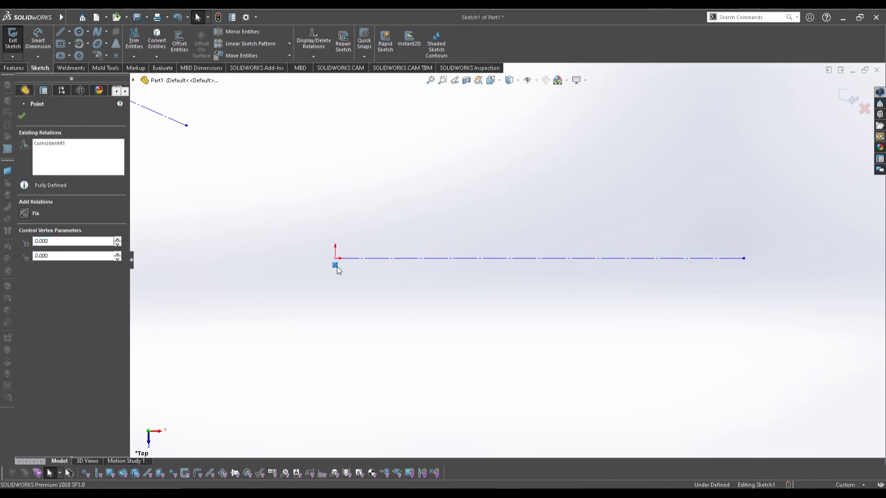
pyautogui.click(367, 287)
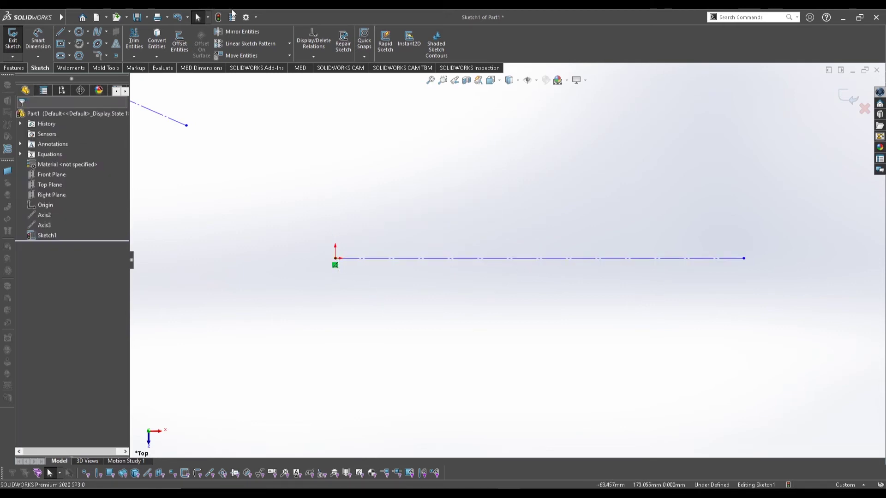
# - Dimension the construction line starting at the origin to a length of 20 mm
pyautogui.click(37, 40)
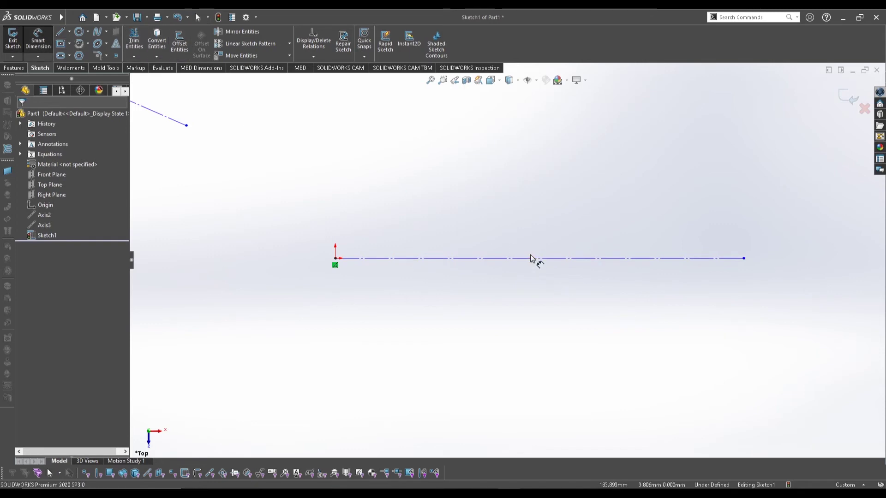
pyautogui.click(531, 258)
pyautogui.click(517, 217)
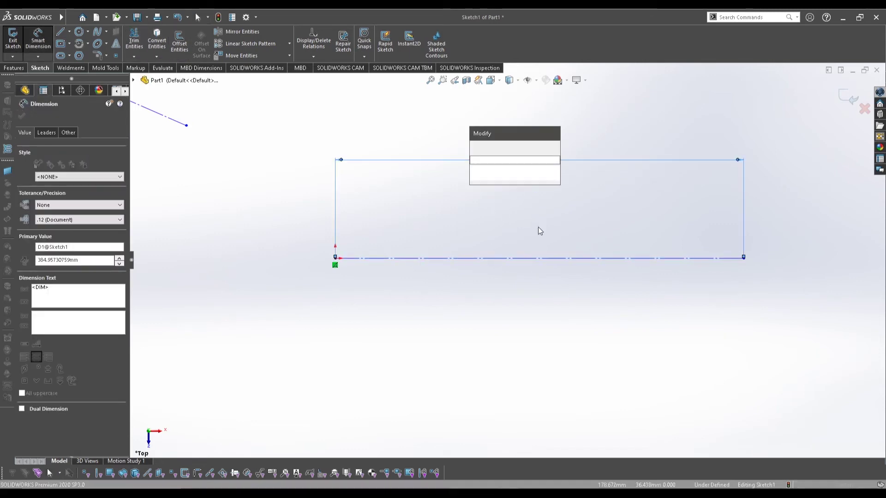
pyautogui.write('20')
pyautogui.press('Return')
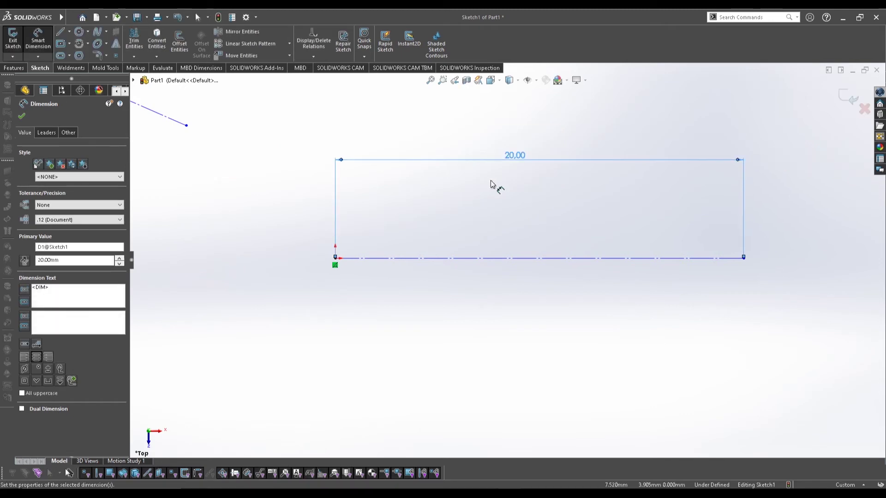
pyautogui.click(495, 295)
pyautogui.scroll(3, 506, 273)
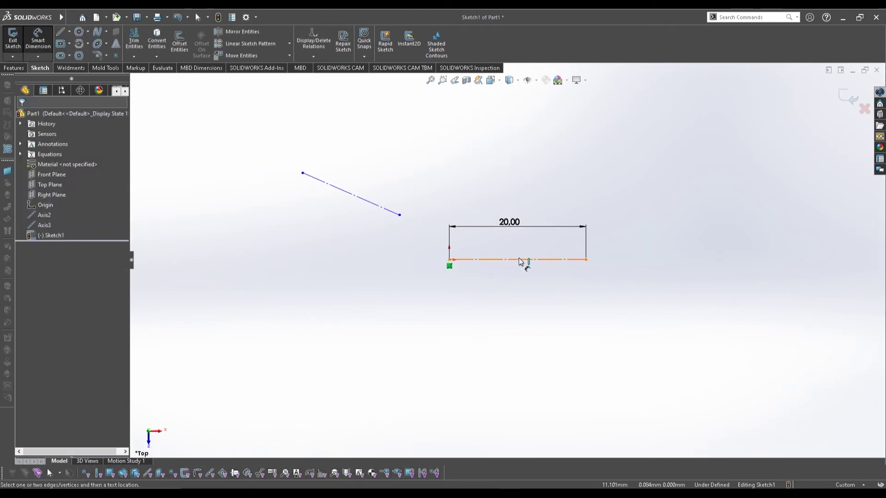
pyautogui.scroll(-2, 519, 261)
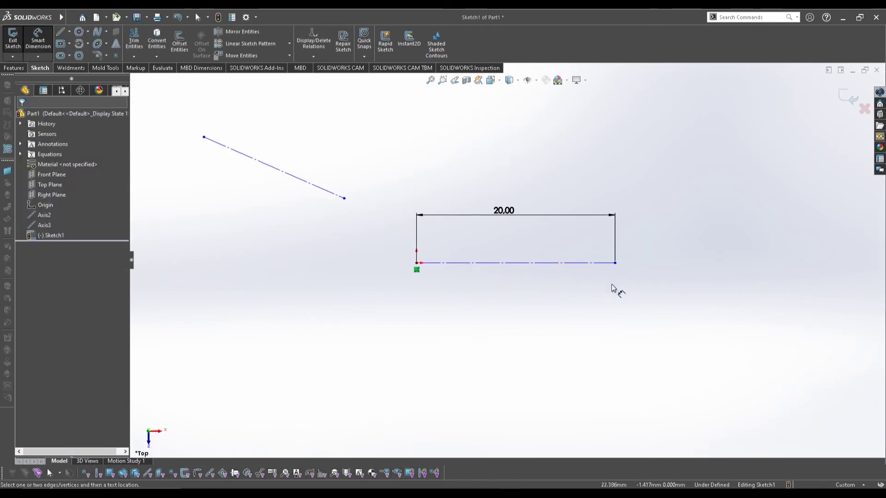
pyautogui.press('Escape')
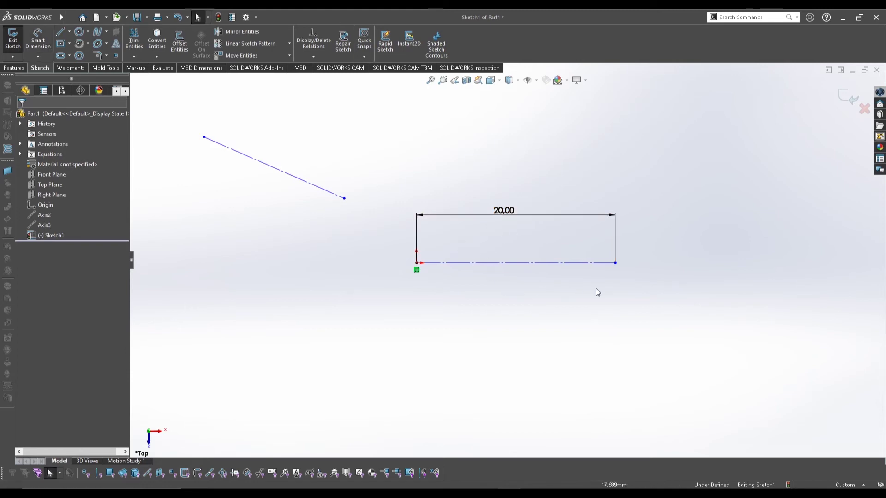
# - Swing the dimensioned line's free end downward, and add a horizontal relation to the line
pyautogui.click(614, 262)
pyautogui.moveTo(614, 262); pyautogui.dragTo(500, 329)
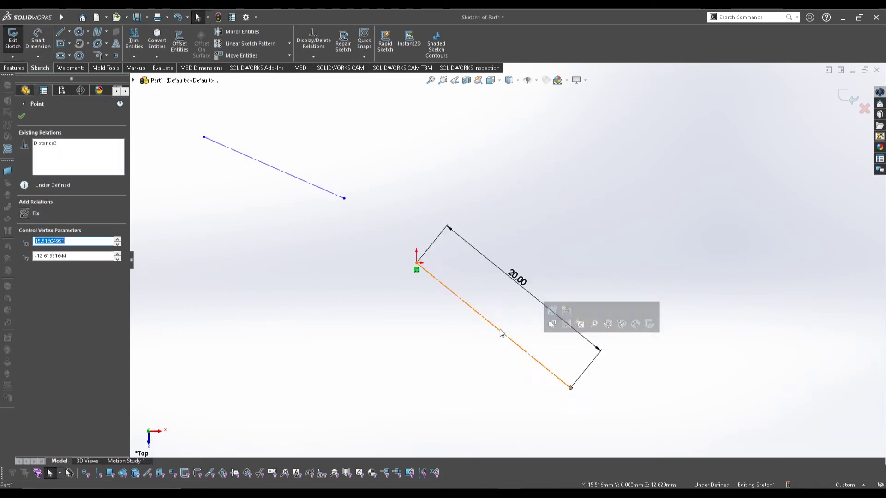
pyautogui.click(443, 287)
pyautogui.click(466, 244)
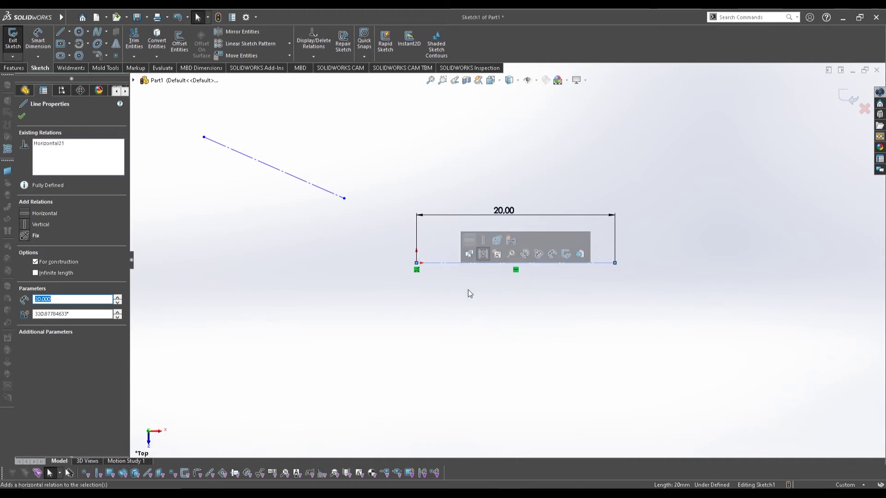
pyautogui.click(469, 289)
# - Try to move the 20 mm horizontal line, and inspect its properties and relations
pyautogui.scroll(-4, 518, 275)
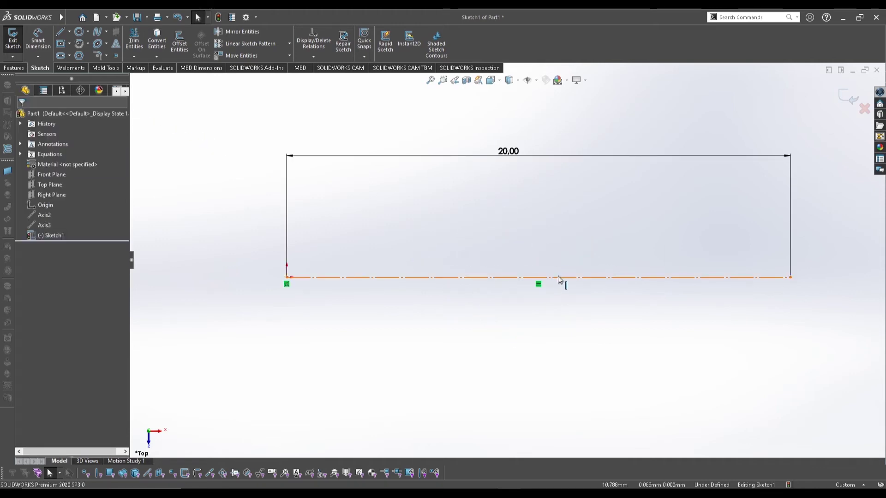
pyautogui.moveTo(557, 277); pyautogui.dragTo(475, 346)
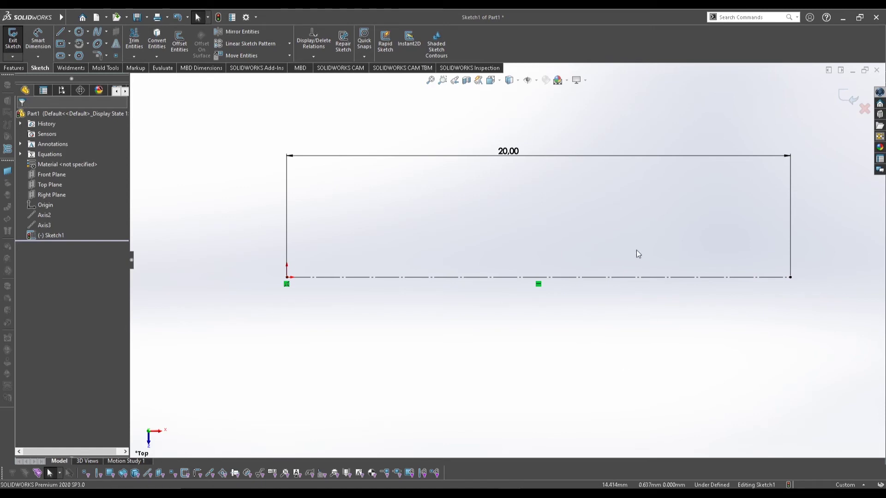
pyautogui.click(457, 277)
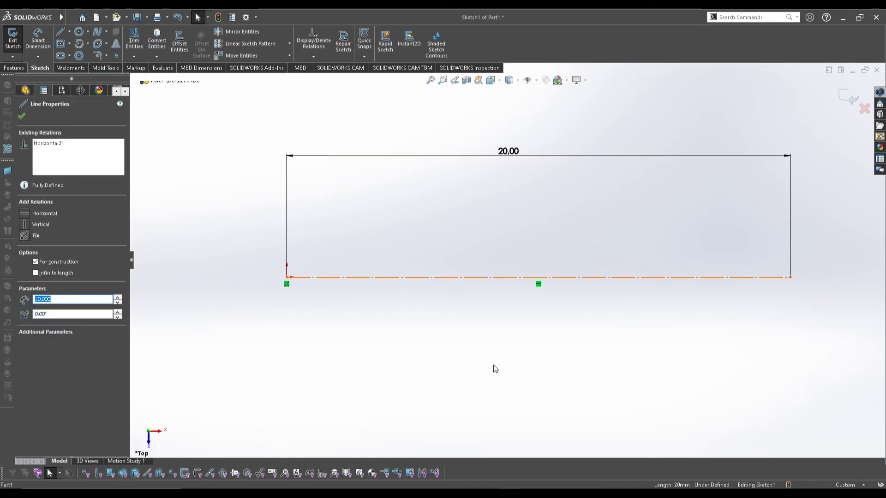
pyautogui.click(478, 326)
# - Delete the 20 mm dimension and both construction lines from the sketch
pyautogui.scroll(7, 476, 323)
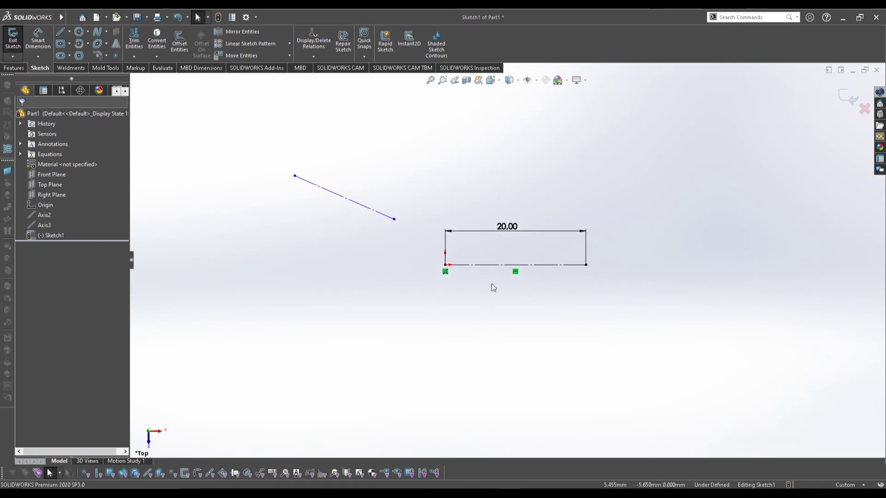
pyautogui.click(506, 226)
pyautogui.press('Delete')
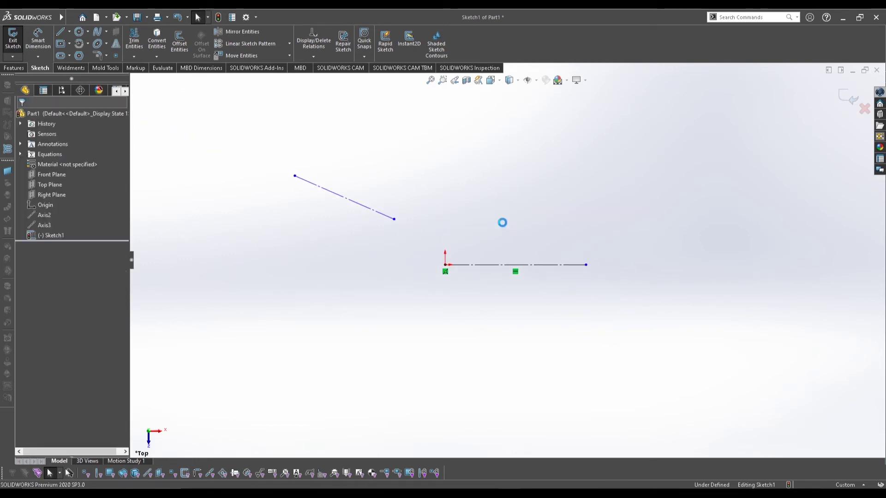
pyautogui.click(571, 267)
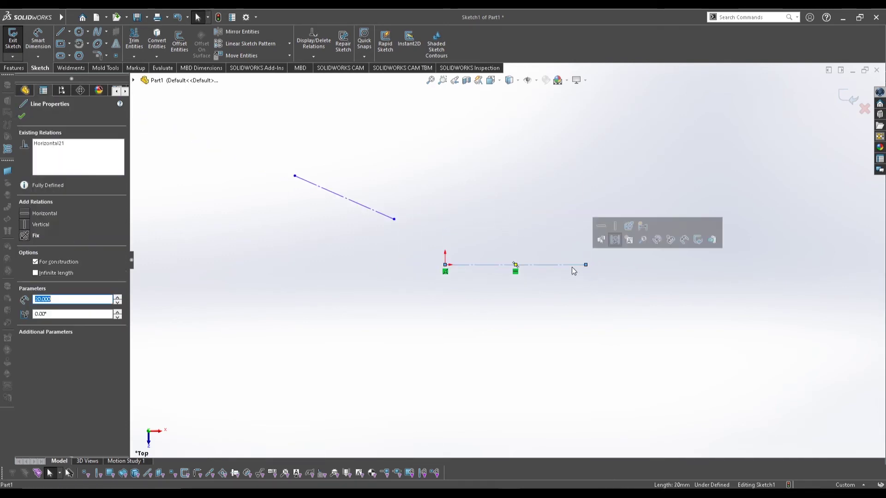
pyautogui.press('Delete')
pyautogui.click(320, 187)
pyautogui.press('Delete')
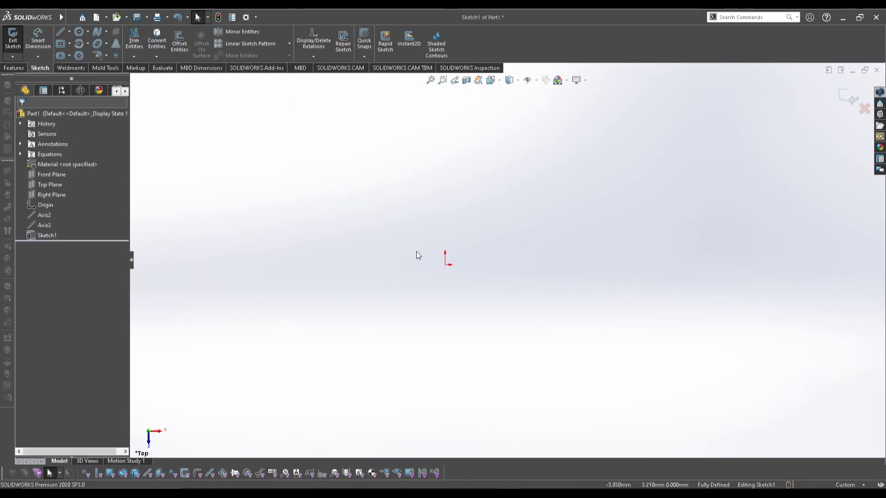
# - Review the unit systems available for the document
pyautogui.click(846, 485)
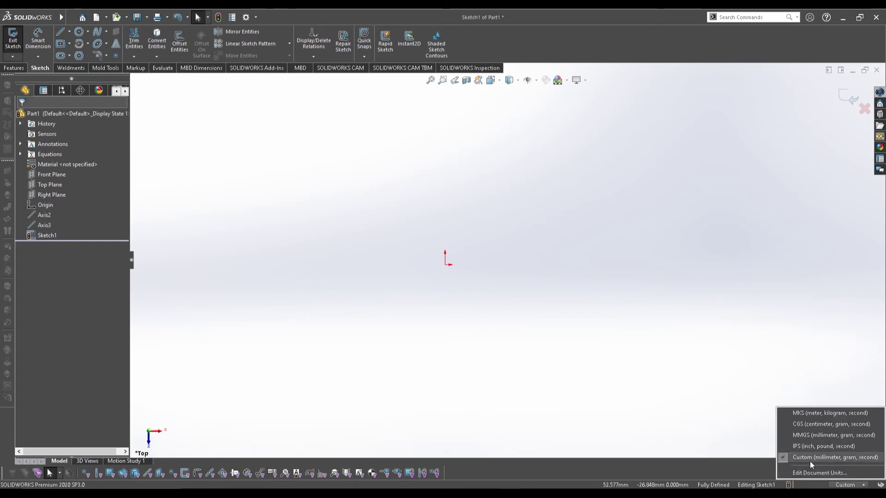
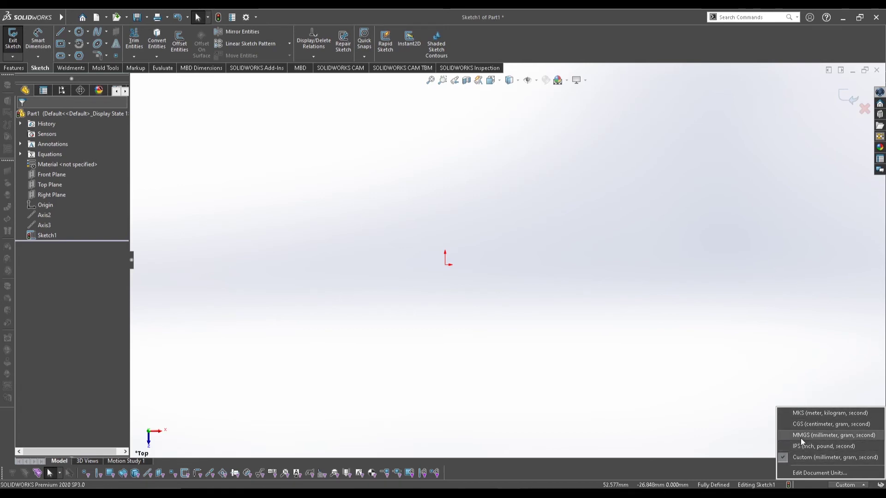
pyautogui.click(382, 215)
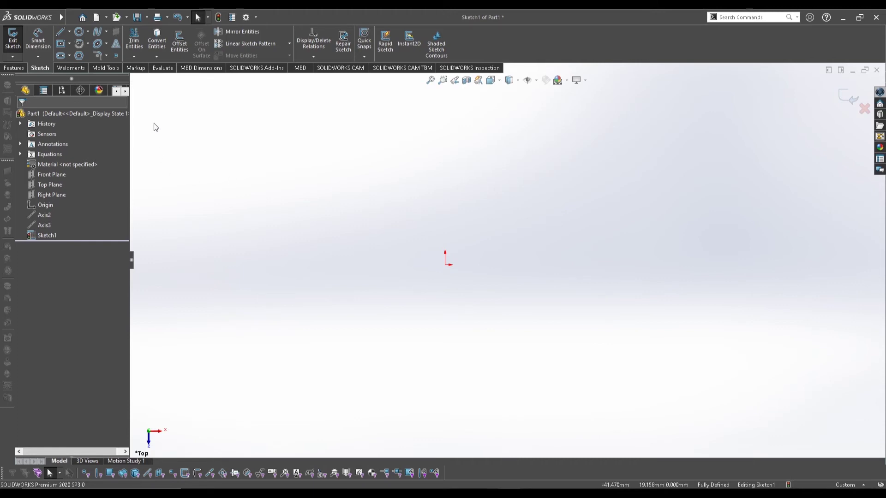
# - Sketch a center rectangle on the origin, about 32 mm wide, with diagonal construction lines
pyautogui.click(60, 46)
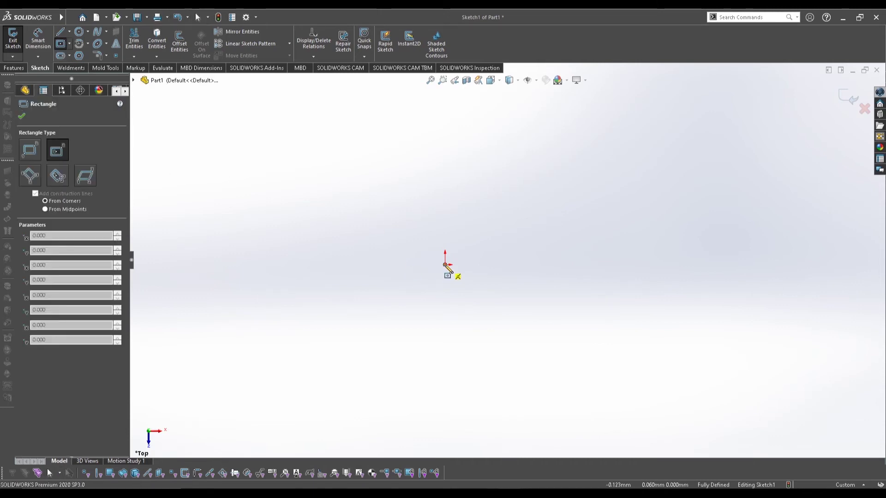
pyautogui.click(446, 264)
pyautogui.click(559, 213)
pyautogui.press('Escape')
# - Dimension the rectangle's upper edge to a width of 30 mm
pyautogui.press('s')
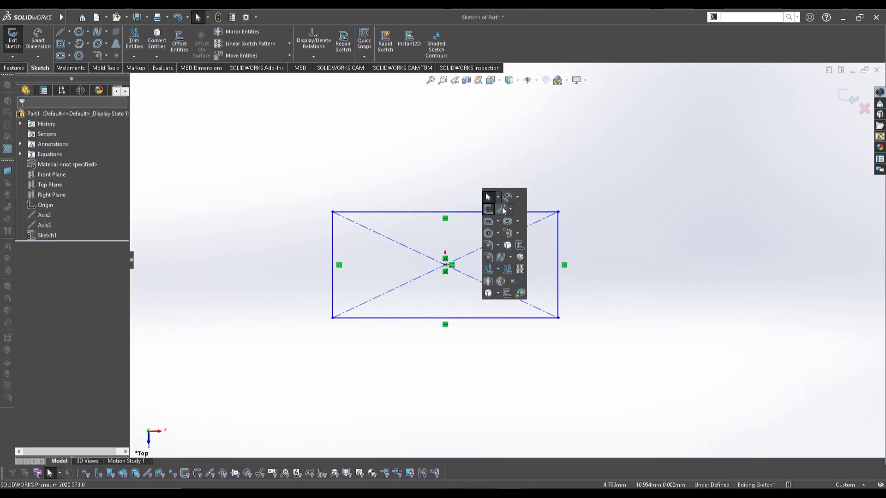
pyautogui.click(485, 199)
pyautogui.click(429, 212)
pyautogui.click(415, 162)
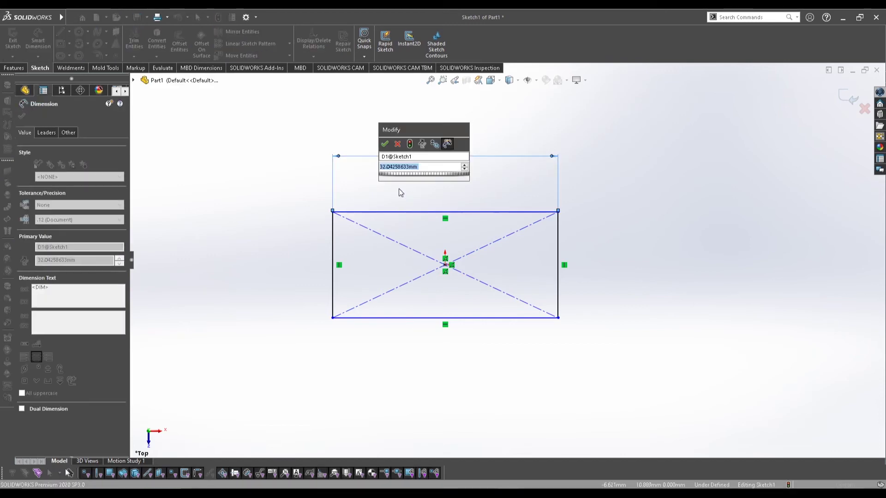
pyautogui.write('30')
pyautogui.press('Return')
pyautogui.click(399, 189)
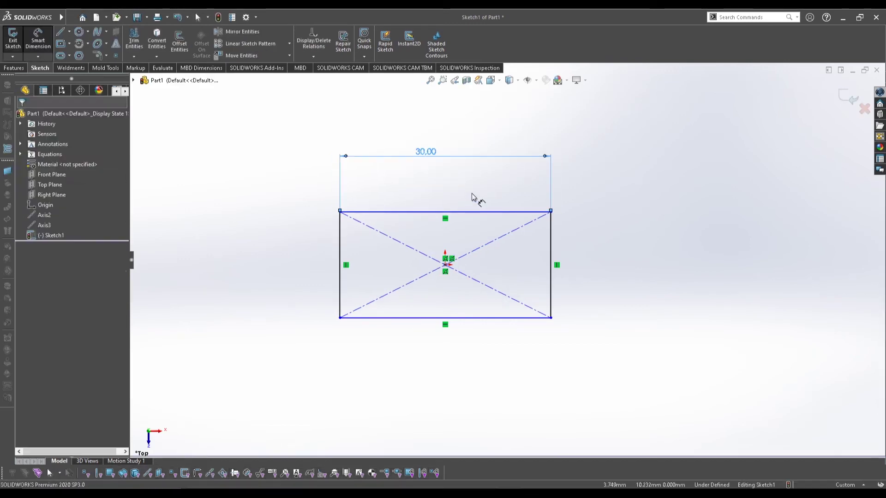
# - Switch the document units to IPS (inch, pound, second), and reopen the rectangle sketch for editing after a rebuild
pyautogui.click(848, 485)
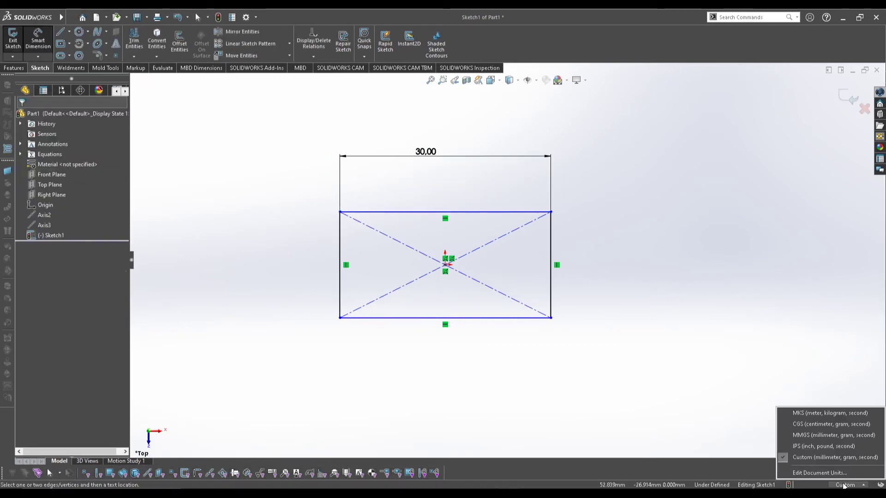
pyautogui.click(812, 446)
pyautogui.hotkey('ctrl', 'b')
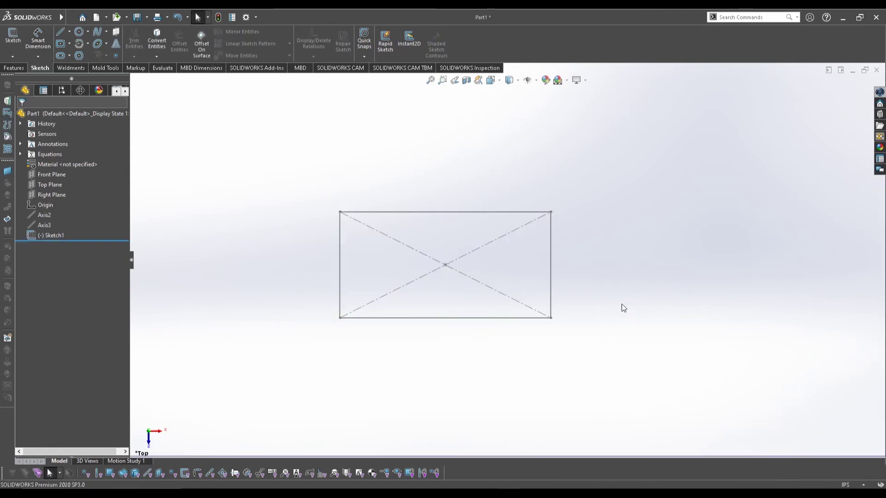
pyautogui.click(482, 213)
pyautogui.click(504, 174)
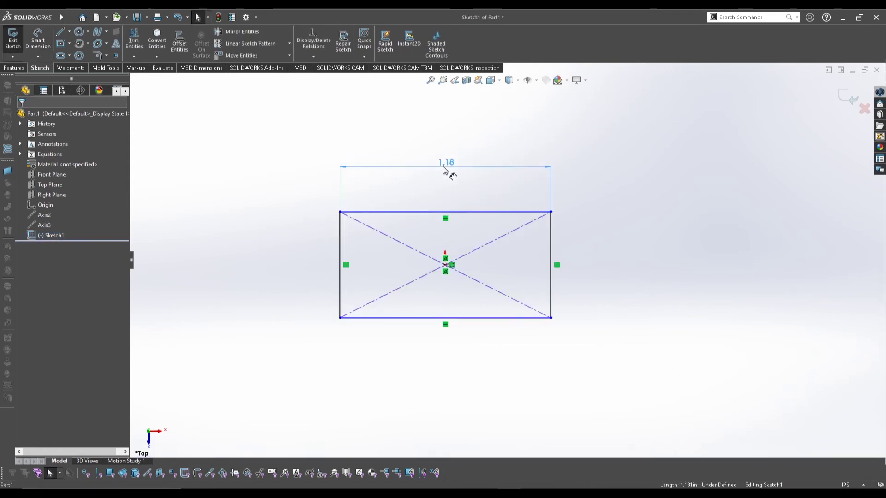
# - Switch the document units back to MMGS (millimeter, gram, second) and reopen the rectangle sketch for editing
pyautogui.moveTo(443, 170); pyautogui.dragTo(444, 192)
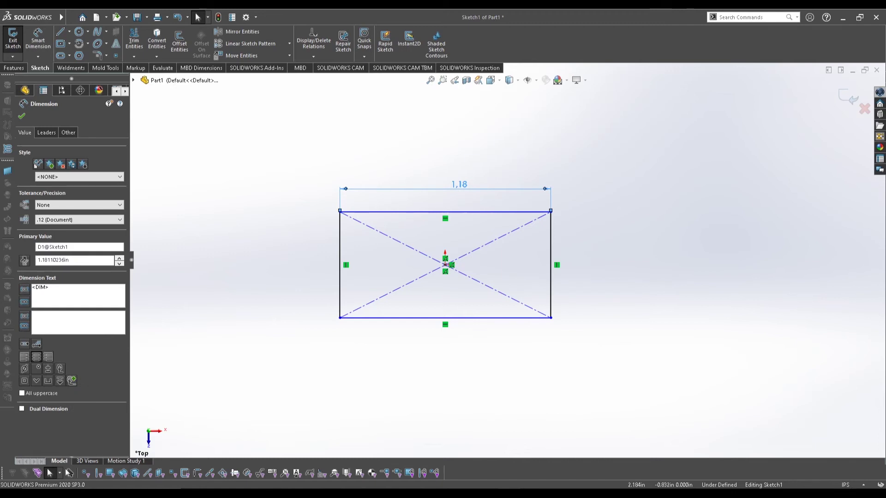
pyautogui.click(845, 485)
pyautogui.click(805, 448)
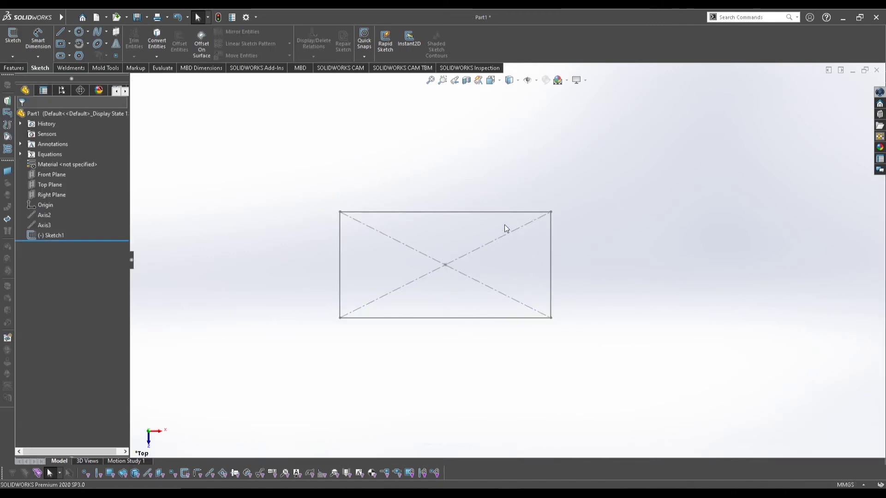
pyautogui.click(496, 212)
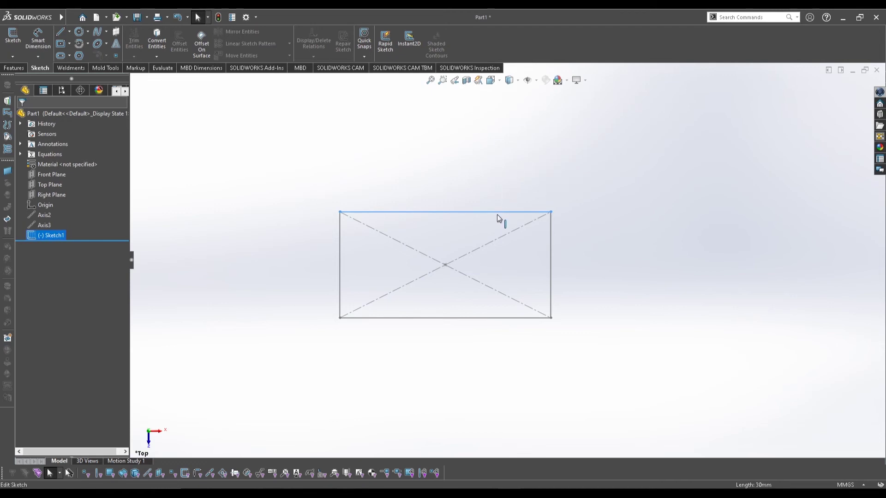
pyautogui.doubleClick(497, 213)
pyautogui.click(615, 264)
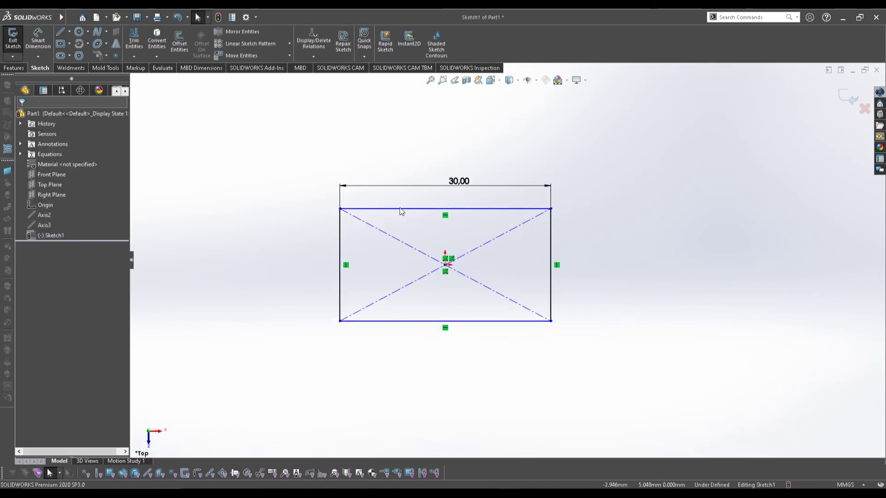
# - Test the rectangle's free height by pulling on its upper corners
pyautogui.scroll(-3, 514, 319)
pyautogui.scroll(3, 499, 277)
pyautogui.scroll(-1, 503, 195)
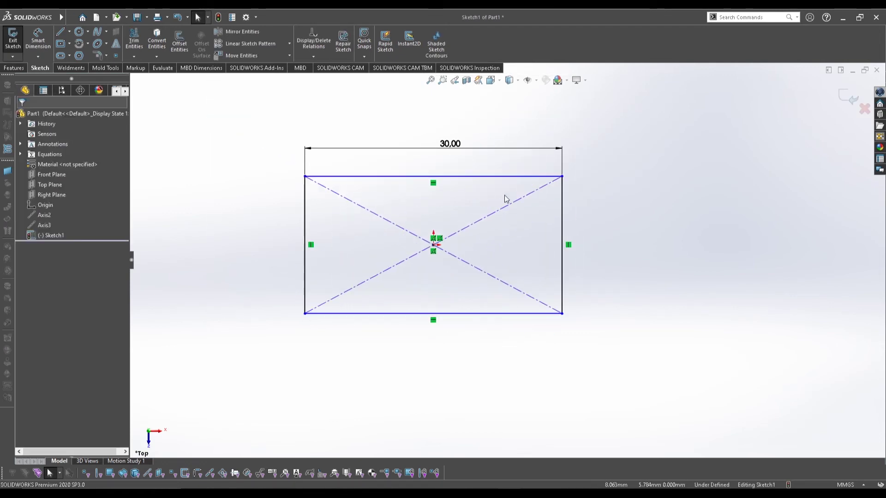
pyautogui.click(561, 177)
pyautogui.click(599, 229)
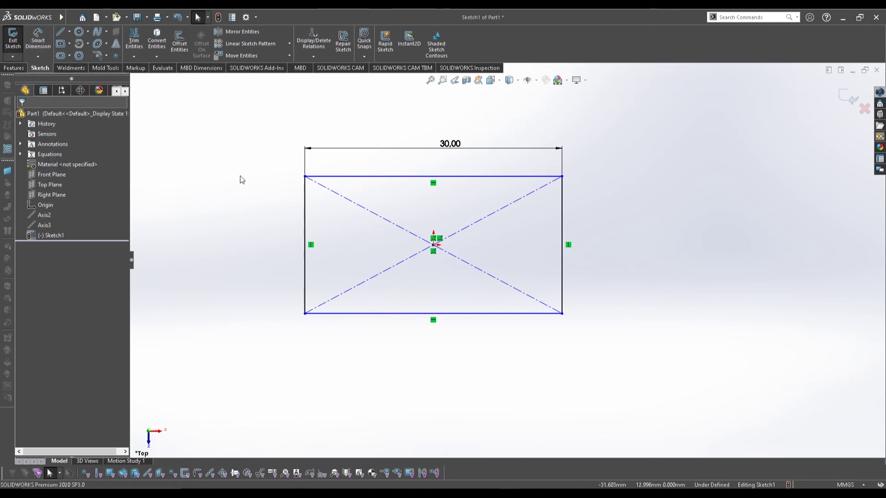
pyautogui.moveTo(305, 177)
pyautogui.mouseDown()
pyautogui.moveTo(254, 139)
pyautogui.moveTo(357, 200)
pyautogui.moveTo(318, 180)
pyautogui.mouseUp()
pyautogui.click(202, 171)
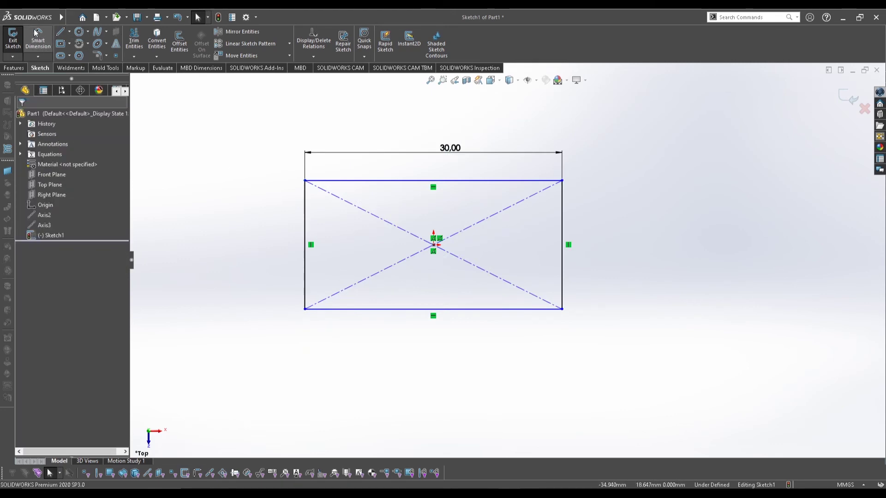
pyautogui.click(37, 34)
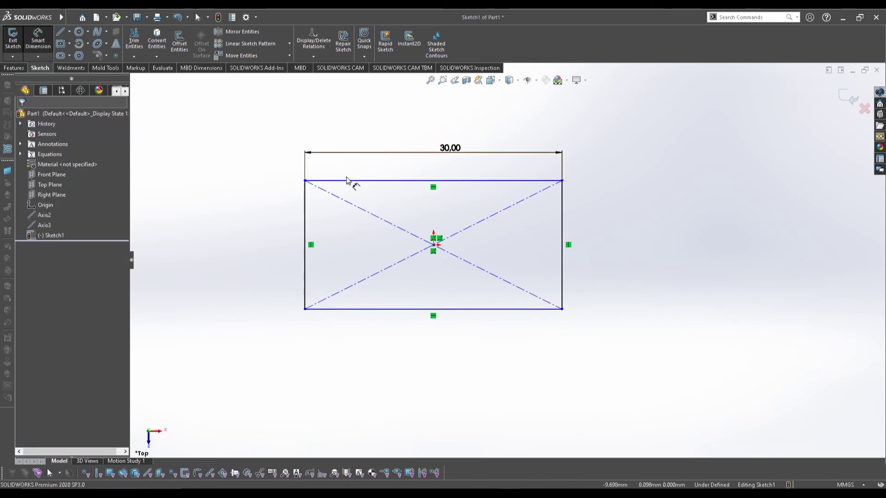
pyautogui.press('Escape')
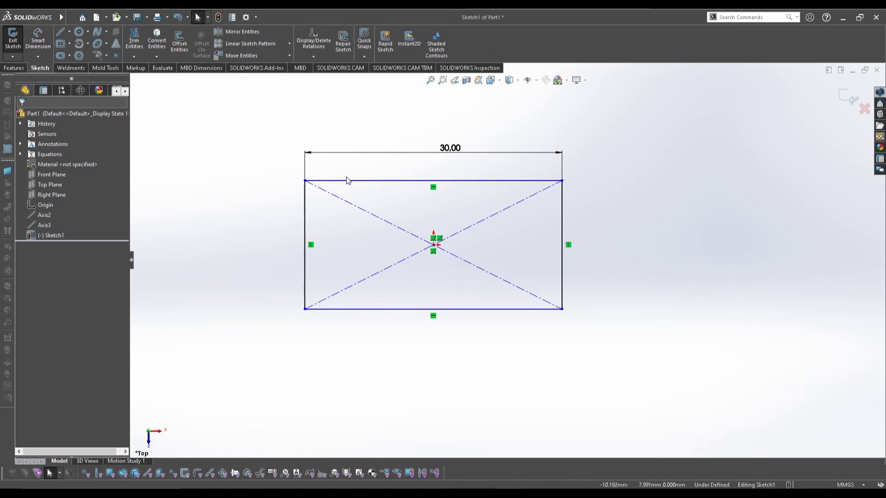
pyautogui.click(38, 40)
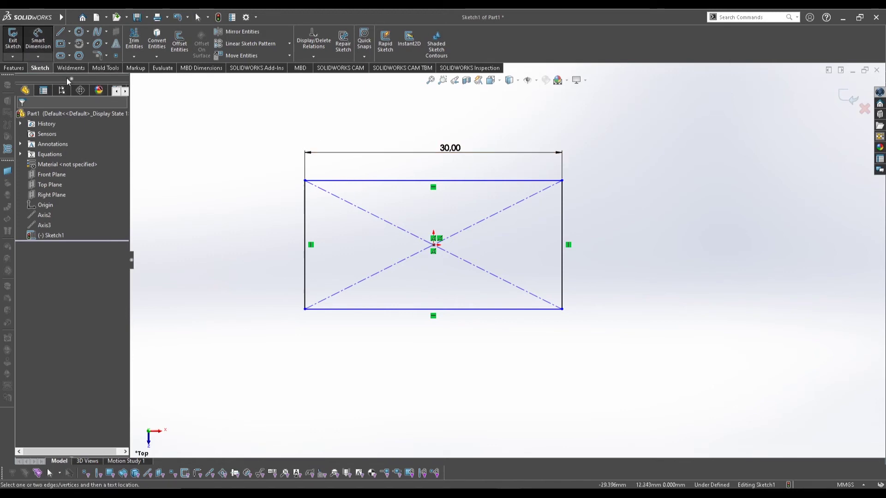
pyautogui.click(382, 180)
pyautogui.click(417, 198)
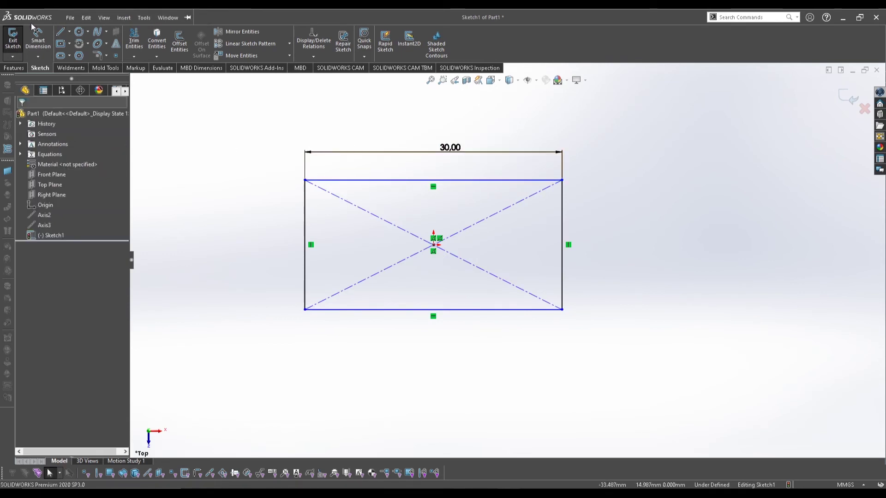
pyautogui.click(38, 41)
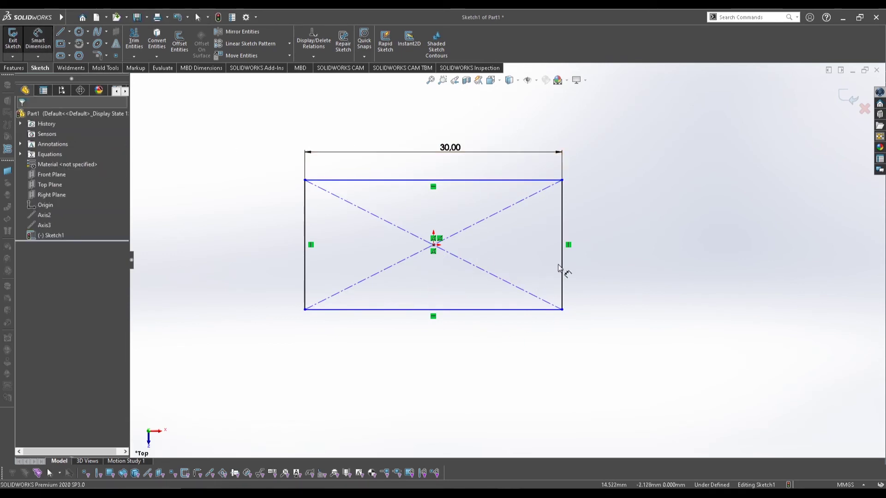
pyautogui.press('Escape')
# - Reduce the rectangle's height to about 7 mm and dimension its right edge, accepting the drawn value
pyautogui.moveTo(530, 181); pyautogui.dragTo(535, 215)
pyautogui.press('s')
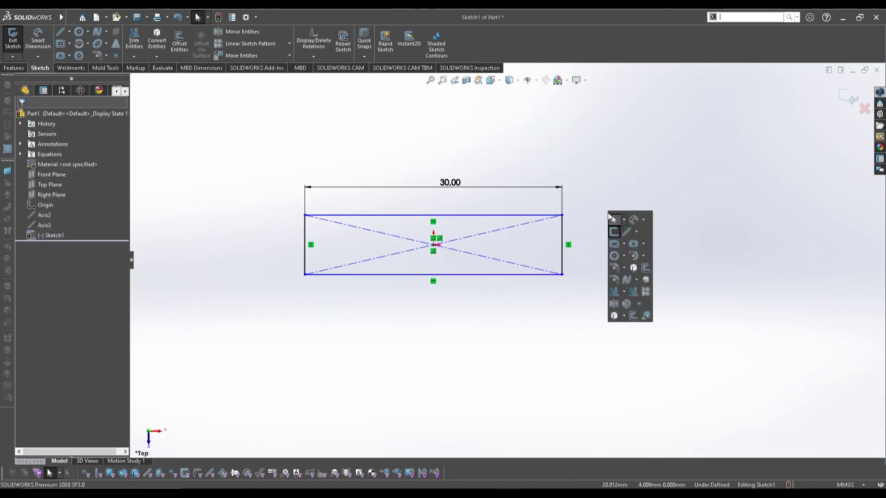
pyautogui.click(633, 219)
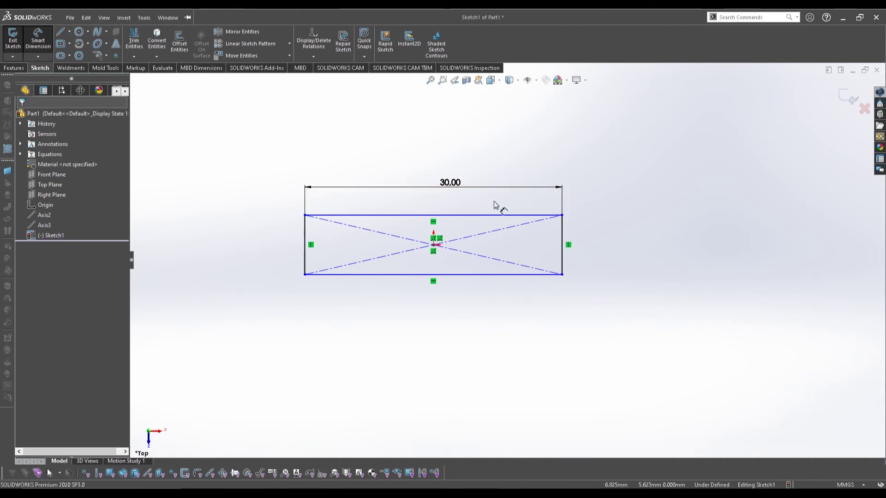
pyautogui.click(562, 227)
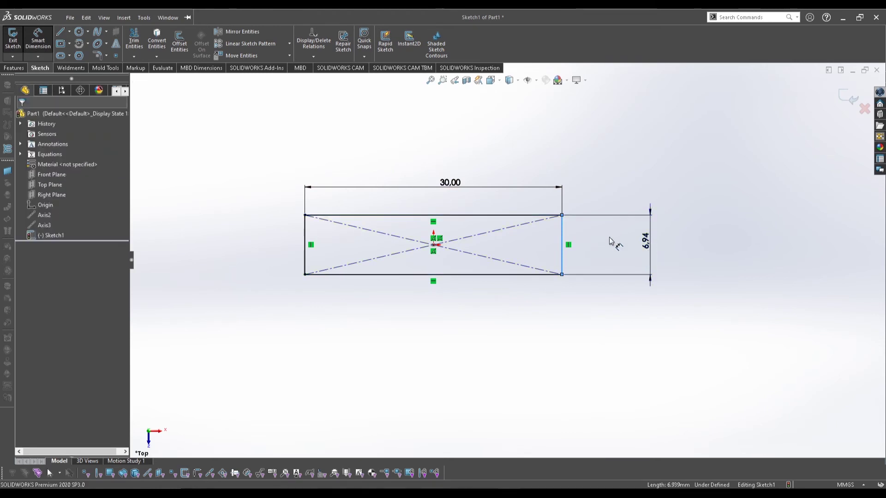
pyautogui.click(648, 243)
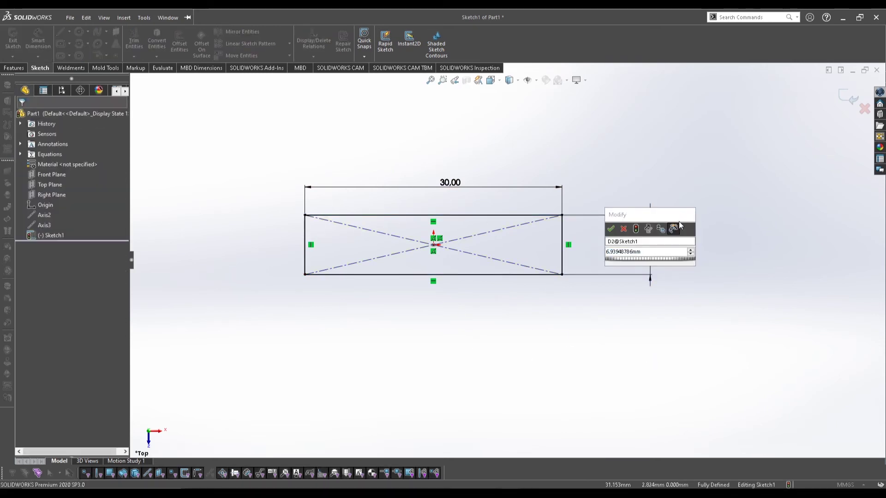
pyautogui.click(610, 229)
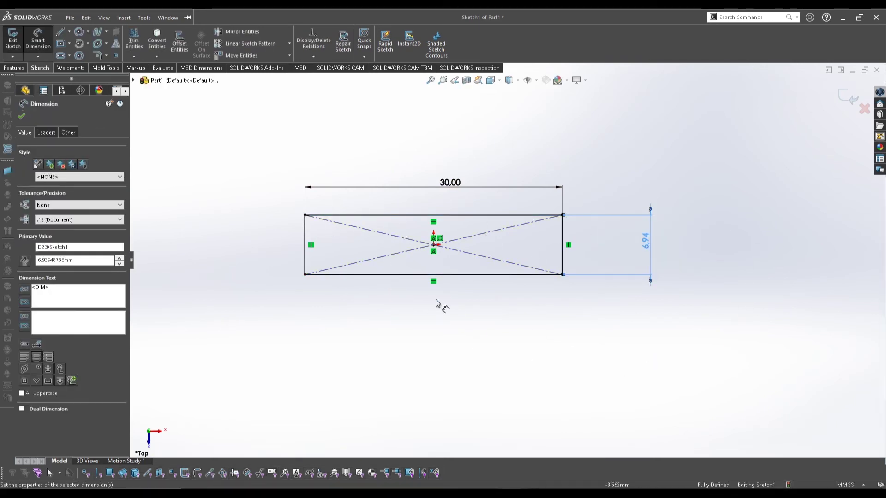
# - Delete the rectangle's height dimension and stretch the rectangle taller from its lower right corner
pyautogui.click(563, 372)
pyautogui.click(646, 241)
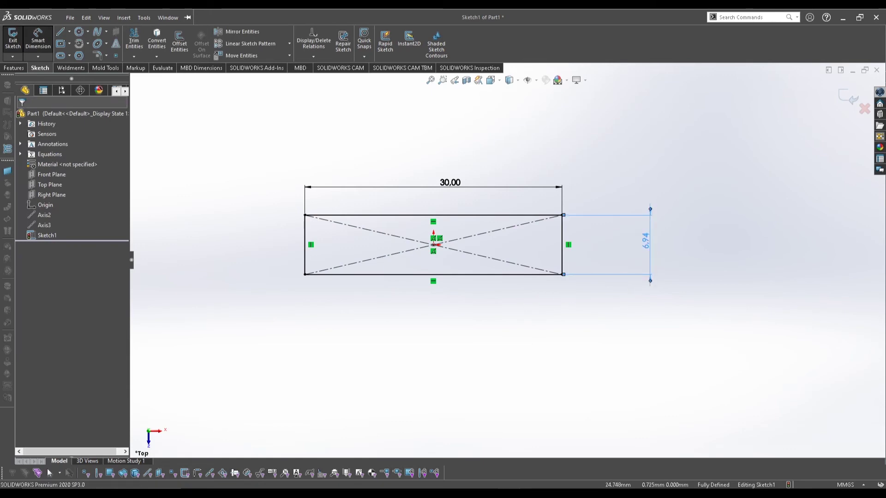
pyautogui.press('Delete')
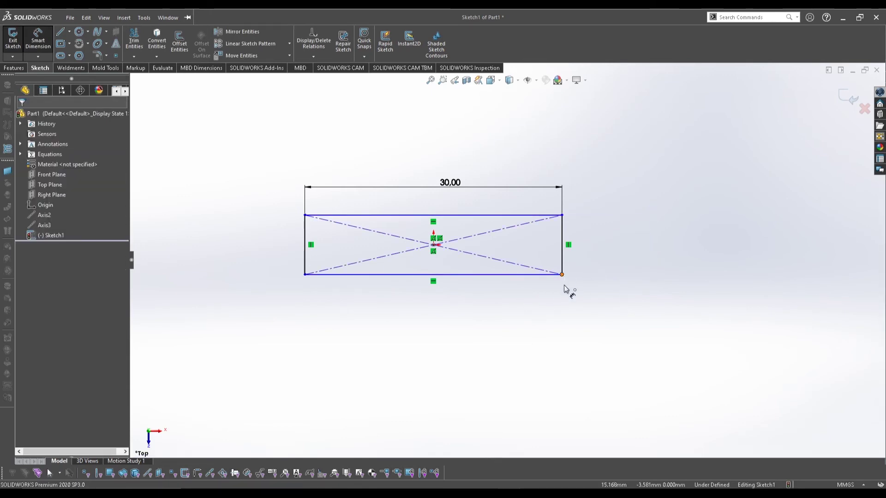
pyautogui.moveTo(563, 276); pyautogui.dragTo(544, 328)
pyautogui.click(485, 349)
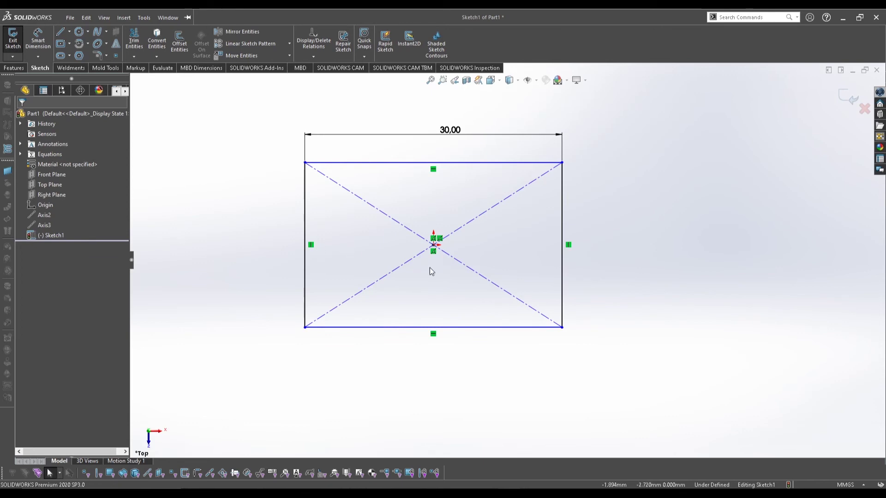
# - Examine the relations at the rectangle's center and on its edges
pyautogui.scroll(5, 434, 256)
pyautogui.scroll(-10, 480, 268)
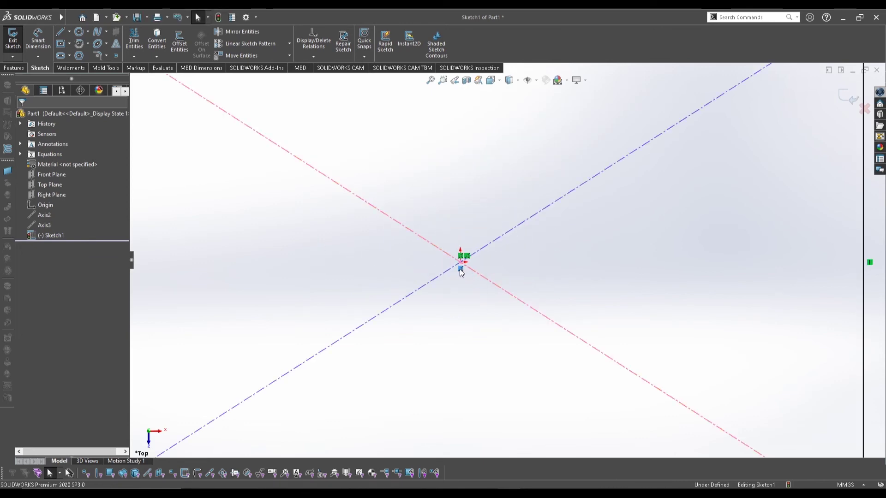
pyautogui.scroll(4, 506, 253)
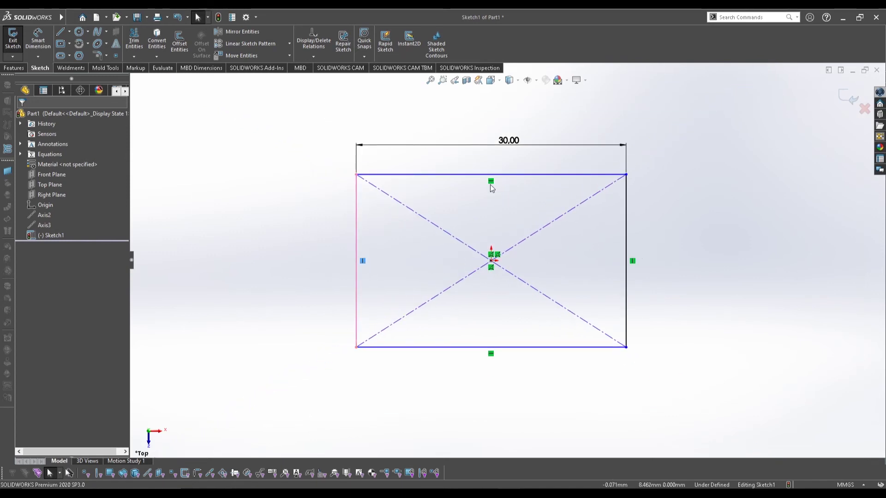
pyautogui.scroll(3, 512, 255)
pyautogui.scroll(-3, 574, 248)
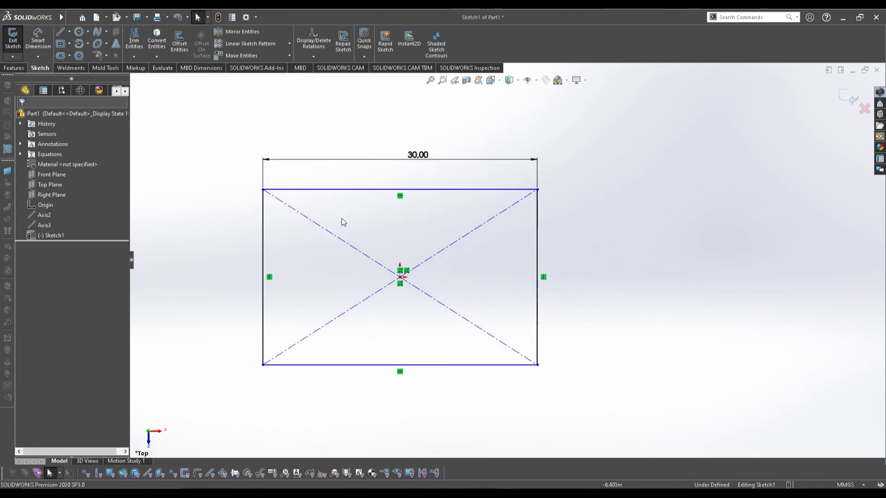
# - Sketch two separate, non-parallel slanted lines above and beside the rectangle's upper right corner
pyautogui.scroll(3, 253, 223)
pyautogui.click(63, 31)
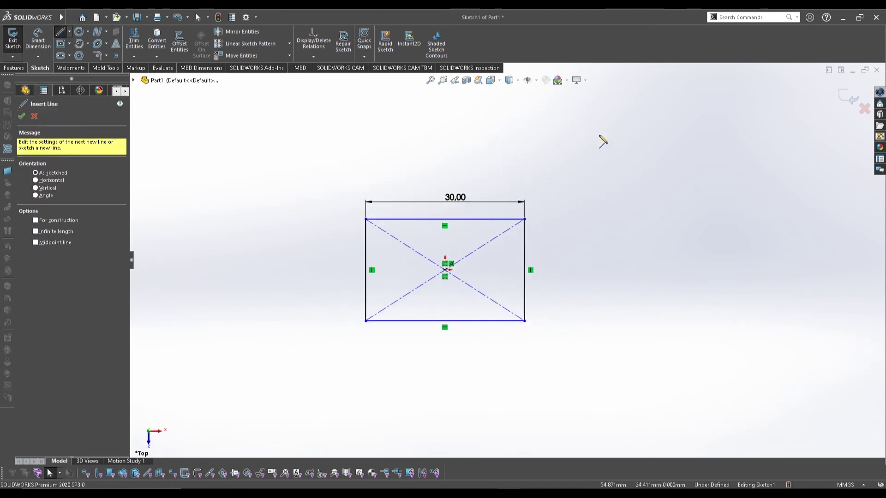
pyautogui.moveTo(555, 125); pyautogui.dragTo(720, 201)
pyautogui.press('Escape')
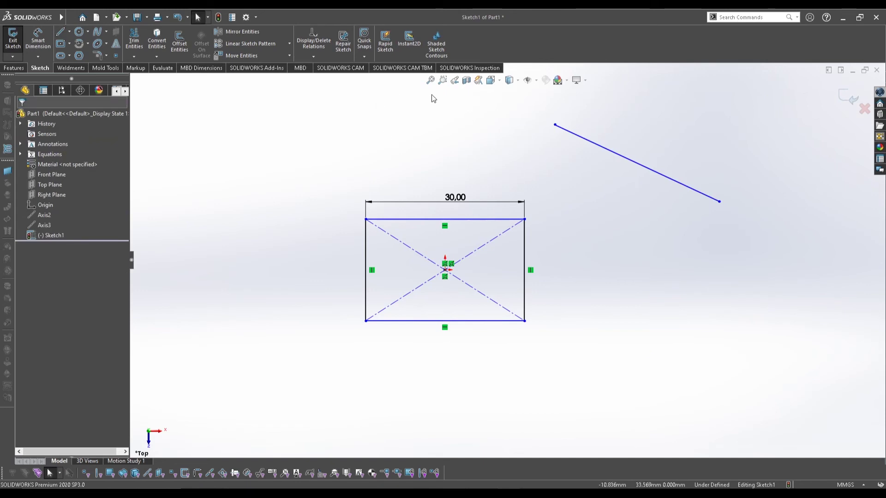
pyautogui.click(68, 31)
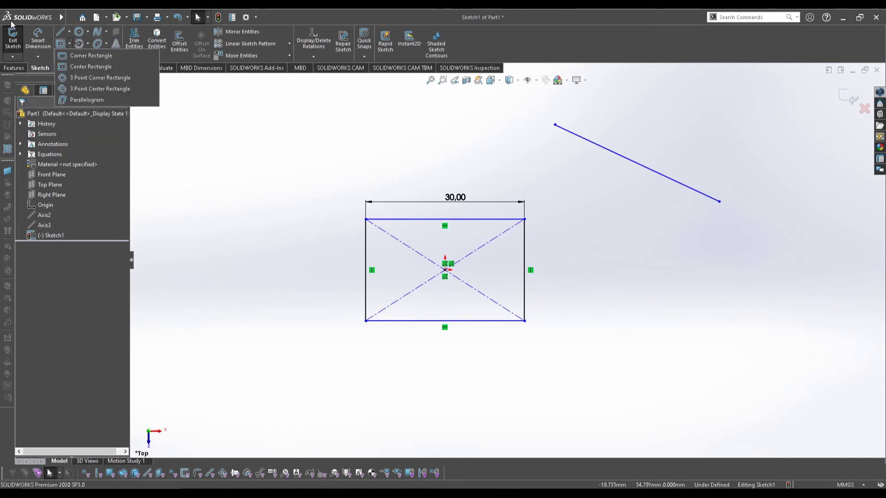
pyautogui.click(75, 43)
pyautogui.click(520, 146)
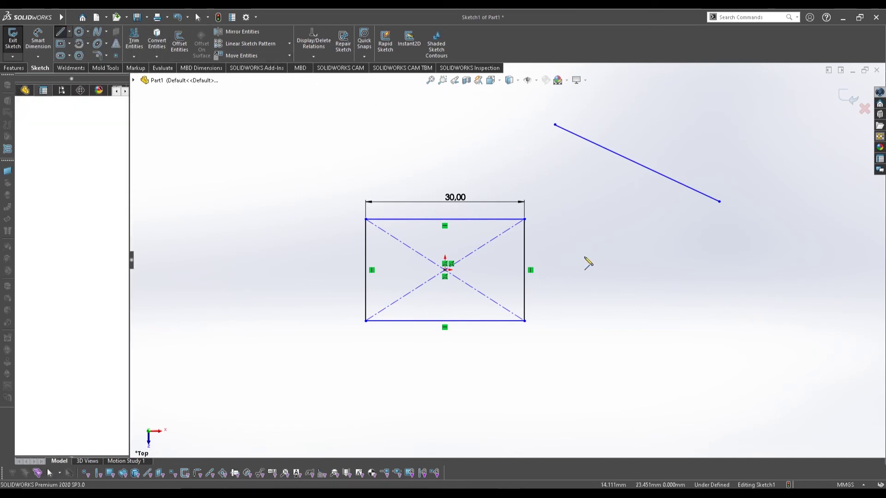
pyautogui.click(609, 275)
pyautogui.press('Escape')
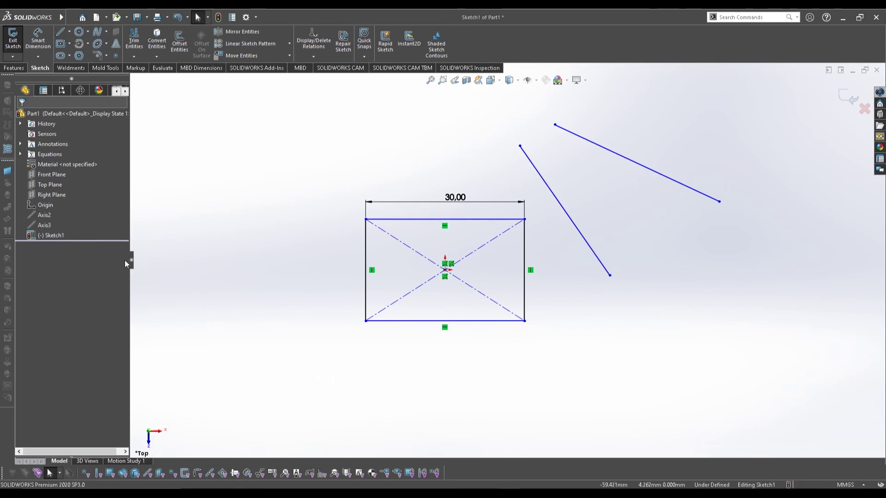
# - Add a Parallel relation between the two slanted lines and slightly shift the lower endpoint of the line nearest the rectangle
pyautogui.click(530, 160)
pyautogui.keyDown('ctrl'); pyautogui.click(626, 160); pyautogui.keyUp('ctrl')
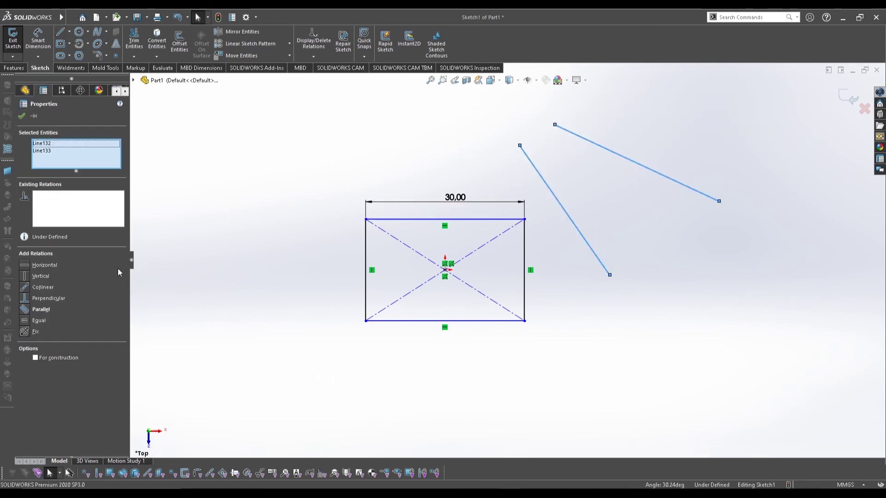
pyautogui.click(41, 310)
pyautogui.click(449, 428)
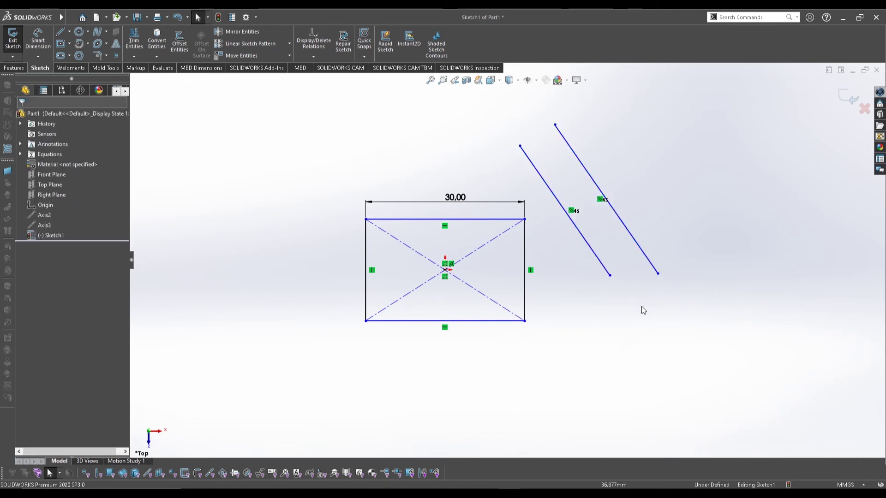
pyautogui.moveTo(610, 277)
pyautogui.mouseDown()
pyautogui.moveTo(642, 369)
pyautogui.moveTo(615, 307)
pyautogui.moveTo(706, 172)
pyautogui.moveTo(387, 238)
pyautogui.moveTo(645, 148)
pyautogui.moveTo(508, 238)
pyautogui.moveTo(450, 235)
pyautogui.moveTo(645, 123)
pyautogui.moveTo(507, 209)
pyautogui.moveTo(644, 199)
pyautogui.moveTo(590, 282)
pyautogui.moveTo(609, 279)
pyautogui.mouseUp()
pyautogui.click(266, 215)
# - Add a Vertical relation between the upper endpoints of the two parallel lines
pyautogui.click(536, 170)
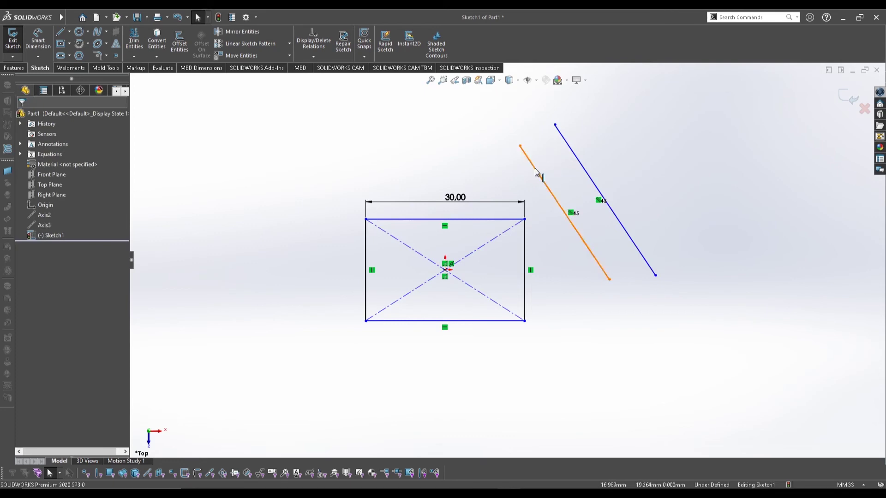
pyautogui.click(560, 144)
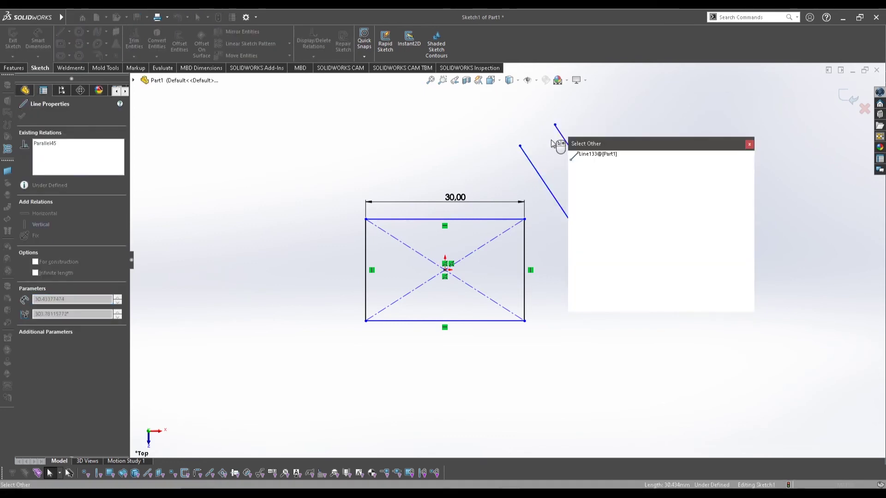
pyautogui.click(560, 144)
pyautogui.click(555, 125)
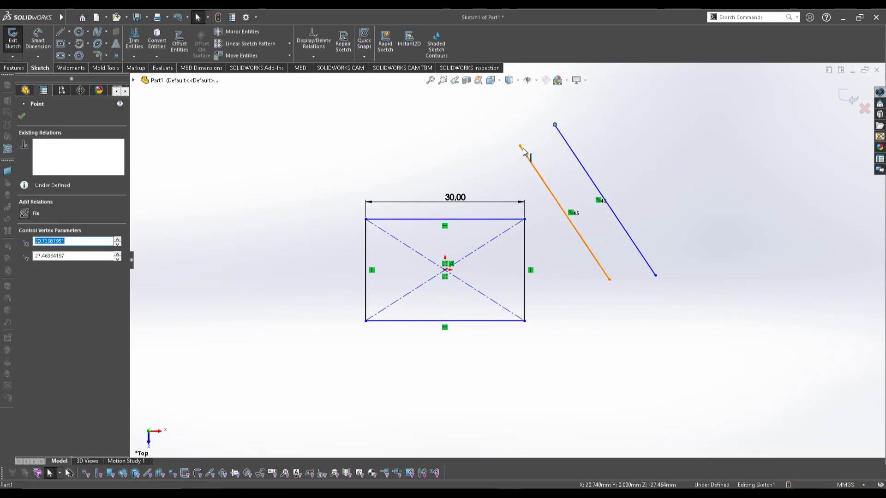
pyautogui.keyDown('ctrl'); pyautogui.click(520, 146); pyautogui.keyUp('ctrl')
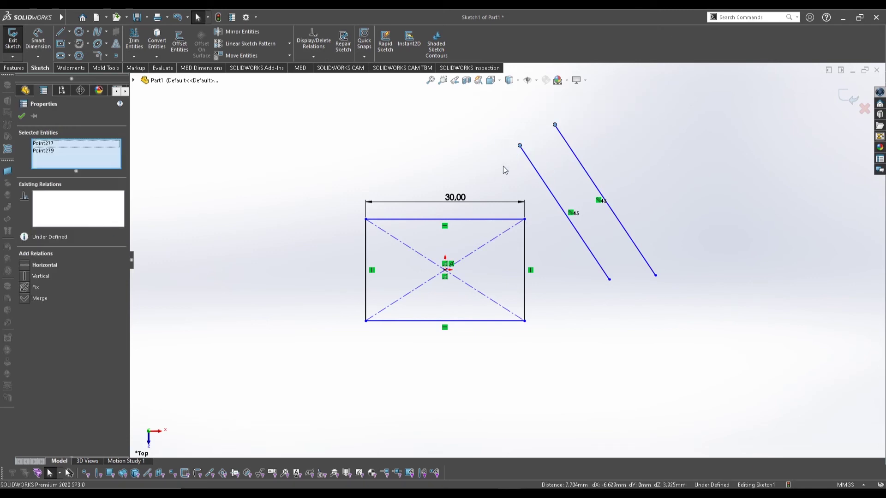
pyautogui.click(24, 276)
pyautogui.press('Escape')
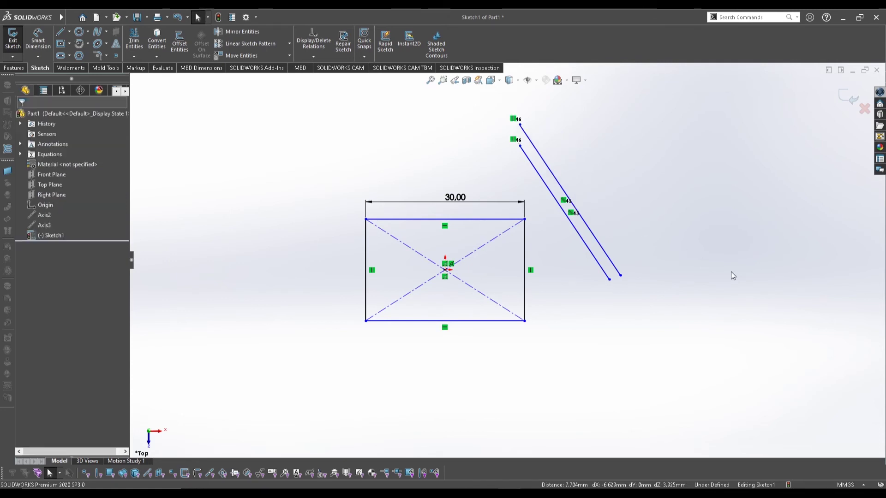
# - Raise the lower endpoint of the upper parallel line and move the 30 mm dimension further above the rectangle
pyautogui.moveTo(620, 276); pyautogui.dragTo(624, 208)
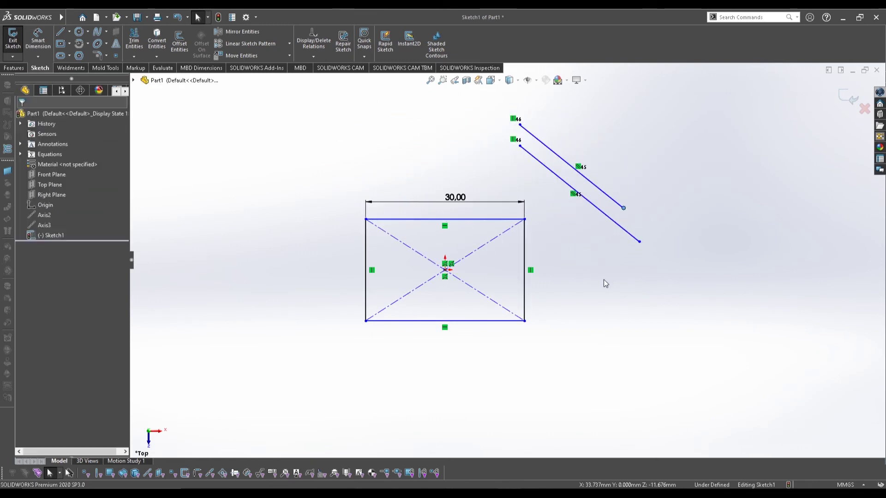
pyautogui.moveTo(462, 201); pyautogui.dragTo(442, 187)
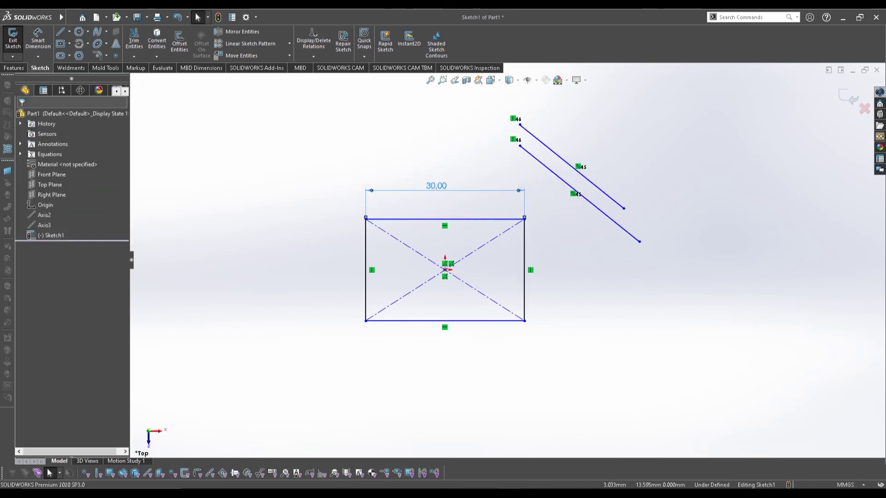
pyautogui.click(326, 154)
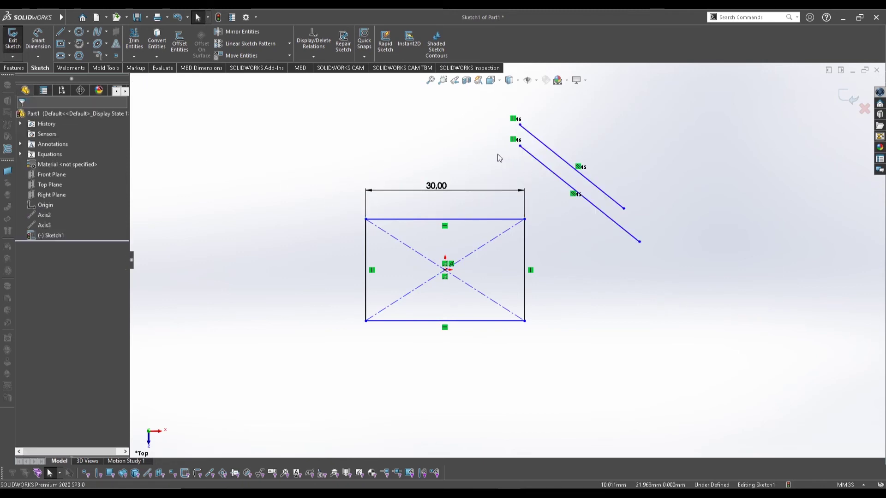
# - Stretch the rectangle vertically by moving its upper edge upward
pyautogui.moveTo(497, 219); pyautogui.dragTo(464, 206)
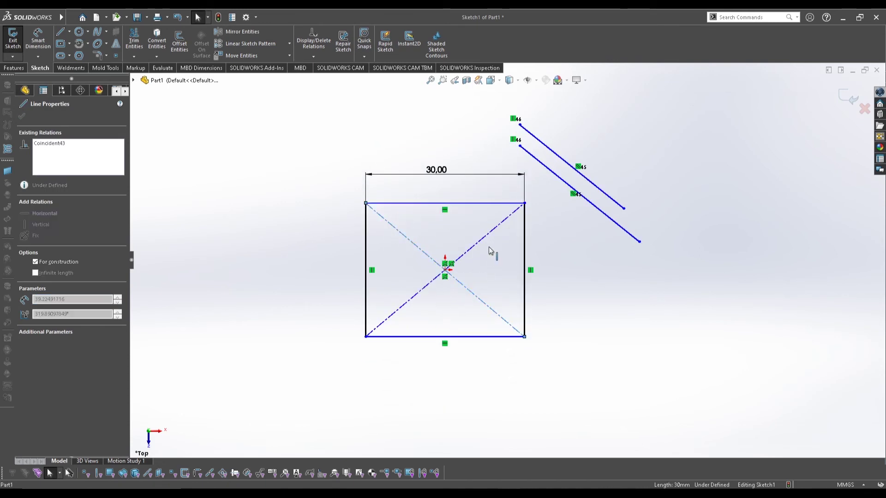
pyautogui.click(425, 288)
pyautogui.click(276, 249)
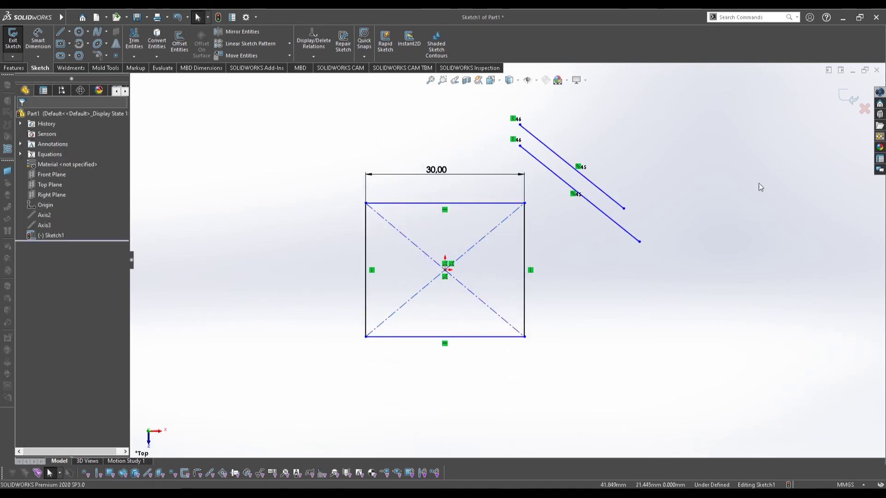
# - Reposition the two parallel lines farther right so they slope up to the right, and stretch the rectangle slightly taller
pyautogui.moveTo(603, 212)
pyautogui.mouseDown()
pyautogui.moveTo(687, 298)
pyautogui.moveTo(678, 279)
pyautogui.mouseUp()
pyautogui.moveTo(521, 125); pyautogui.dragTo(701, 156)
pyautogui.click(484, 201)
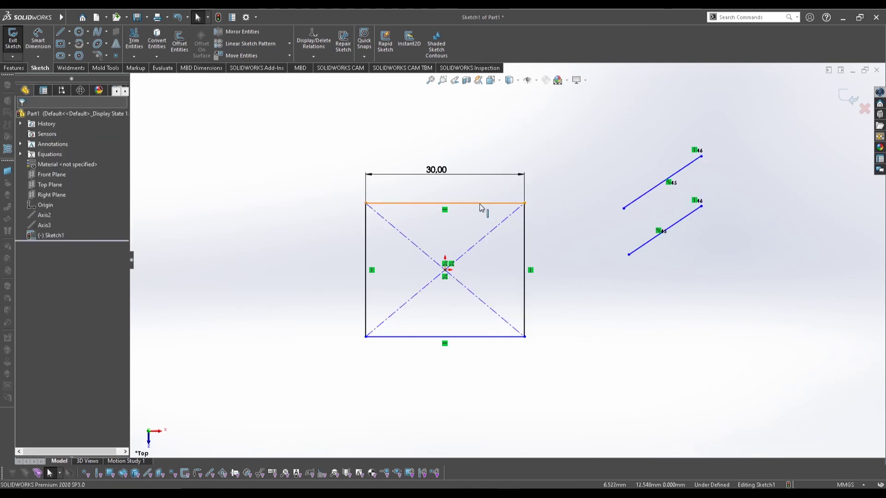
pyautogui.moveTo(485, 203)
pyautogui.mouseDown()
pyautogui.moveTo(506, 106)
pyautogui.moveTo(450, 119)
pyautogui.moveTo(465, 136)
pyautogui.moveTo(490, 143)
pyautogui.moveTo(455, 131)
pyautogui.moveTo(492, 211)
pyautogui.moveTo(495, 249)
pyautogui.moveTo(485, 200)
pyautogui.mouseUp()
pyautogui.click(609, 251)
pyautogui.click(606, 291)
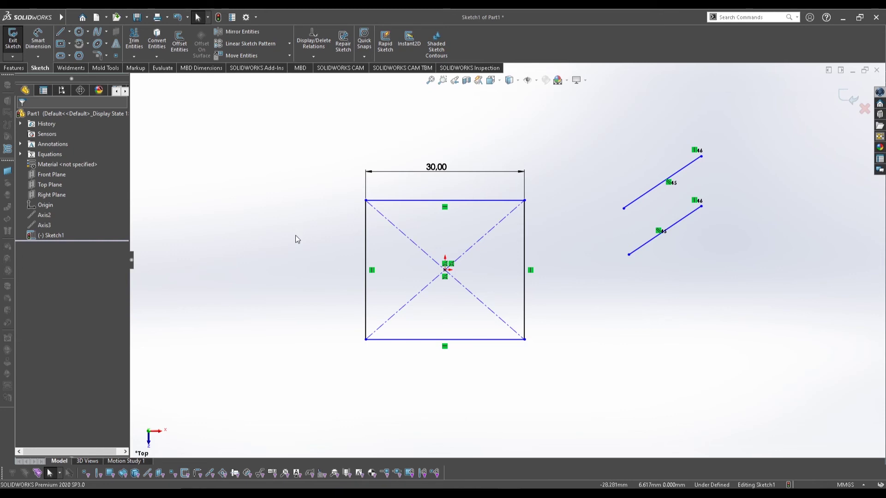
# - Open the sketch shortcut bar's customization and try to place Convert Entities on the bar
pyautogui.press('s')
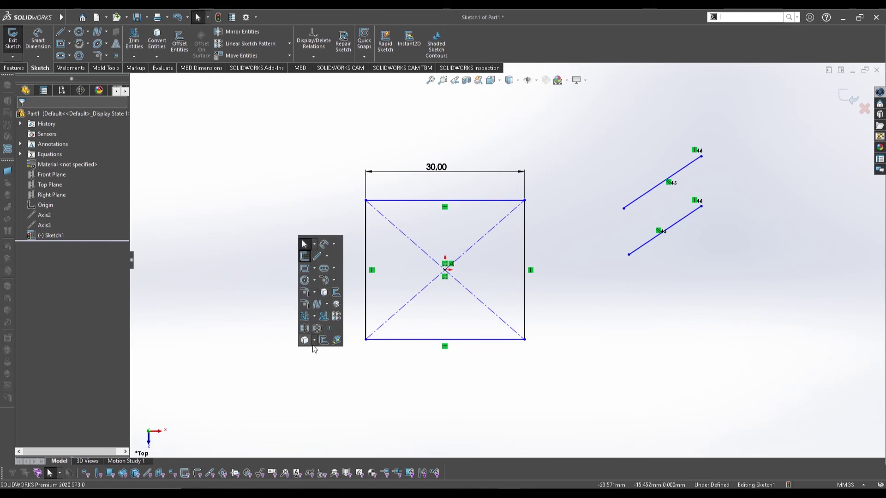
pyautogui.rightClick(338, 261)
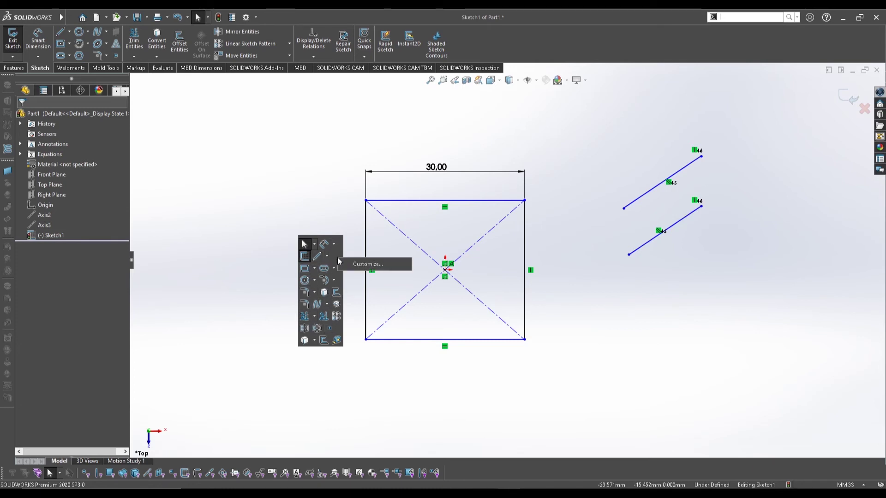
pyautogui.click(361, 265)
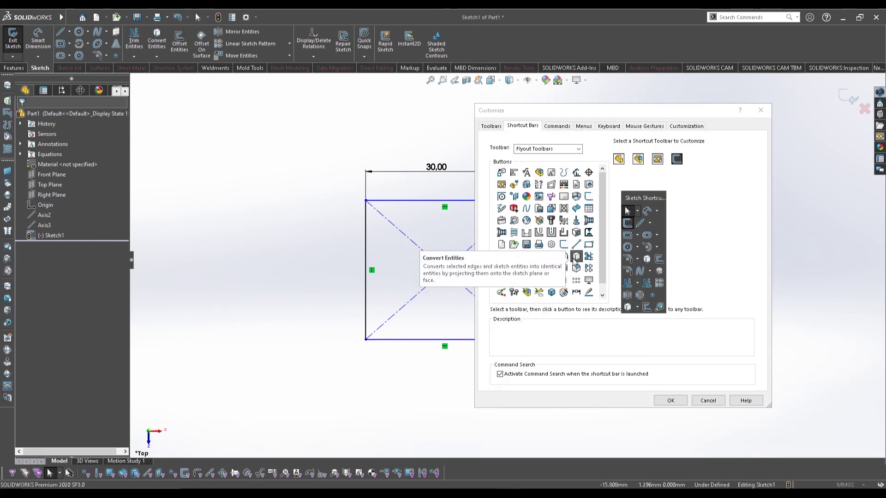
pyautogui.moveTo(576, 256)
pyautogui.mouseDown()
pyautogui.moveTo(645, 244)
pyautogui.moveTo(653, 252)
pyautogui.moveTo(646, 258)
pyautogui.mouseUp()
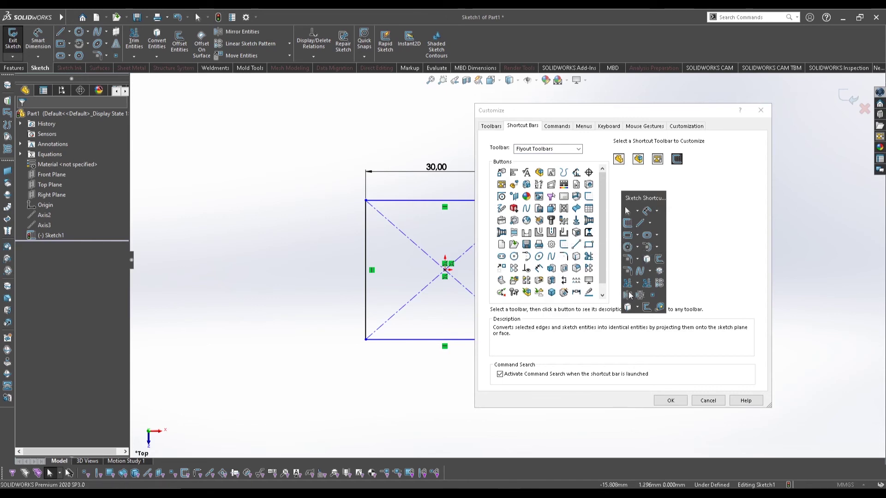
# - Examine the shortcut bars for parts, assemblies, drawings and sketches, and close the customization
pyautogui.click(656, 160)
pyautogui.click(638, 160)
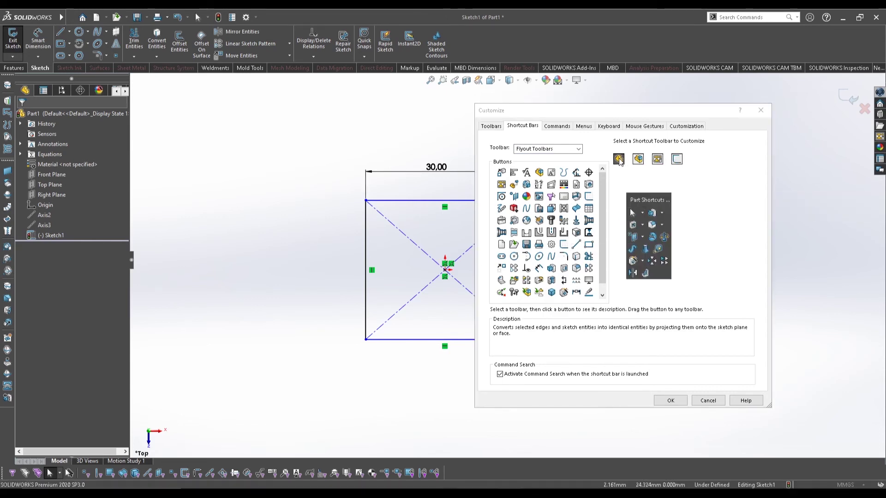
pyautogui.click(620, 159)
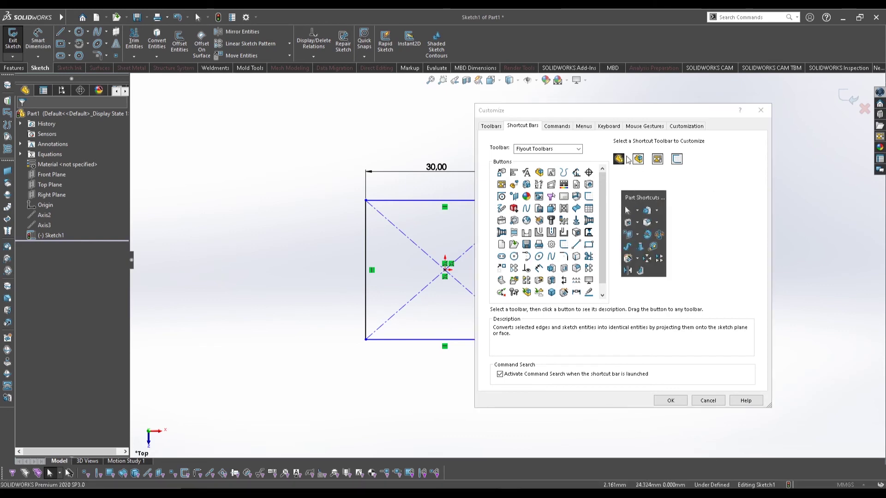
pyautogui.click(676, 159)
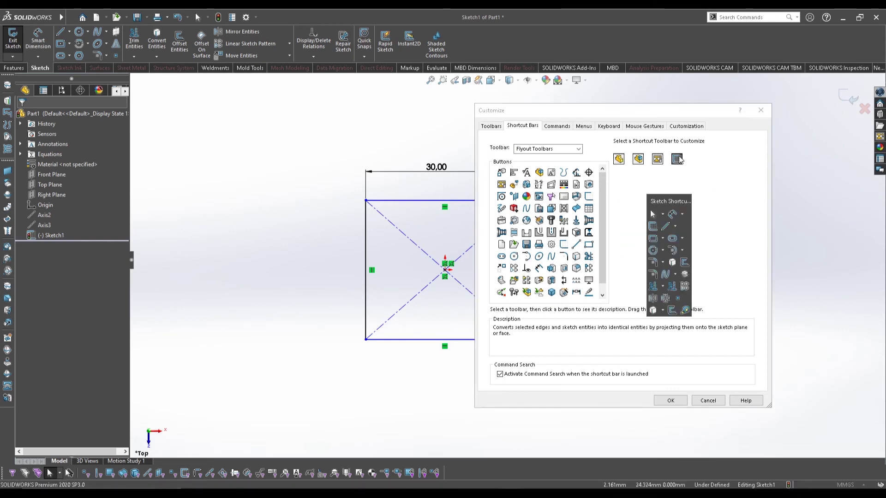
pyautogui.click(639, 160)
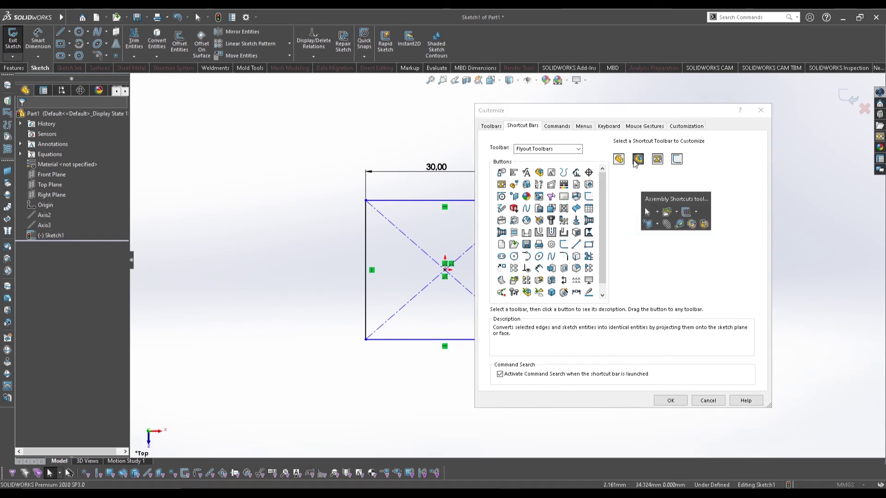
pyautogui.click(658, 159)
pyautogui.click(619, 159)
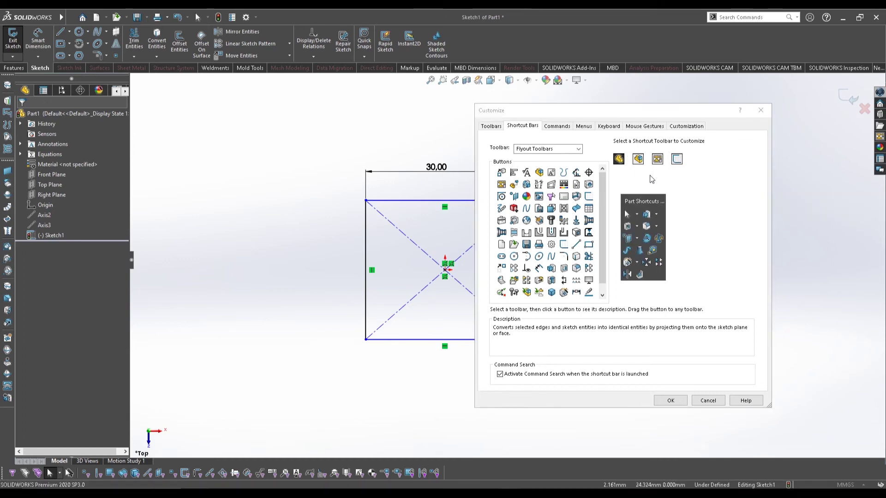
pyautogui.click(657, 160)
pyautogui.click(619, 159)
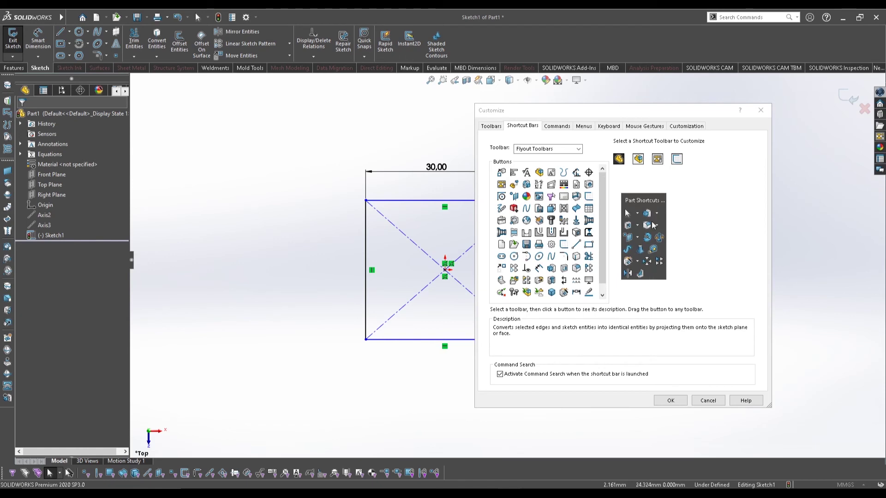
pyautogui.click(752, 138)
pyautogui.click(761, 112)
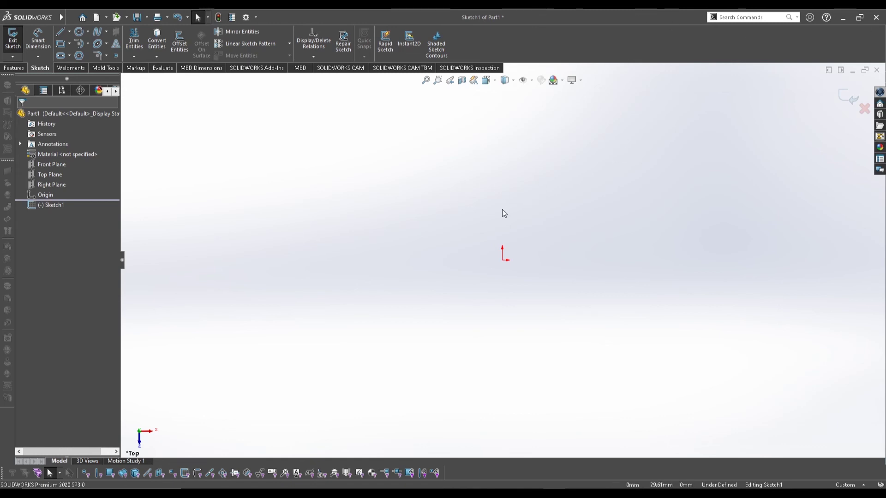
# - Search the commands for "pic" and insert the Capture image from the Fotos folder as a sketch picture
pyautogui.press('s')
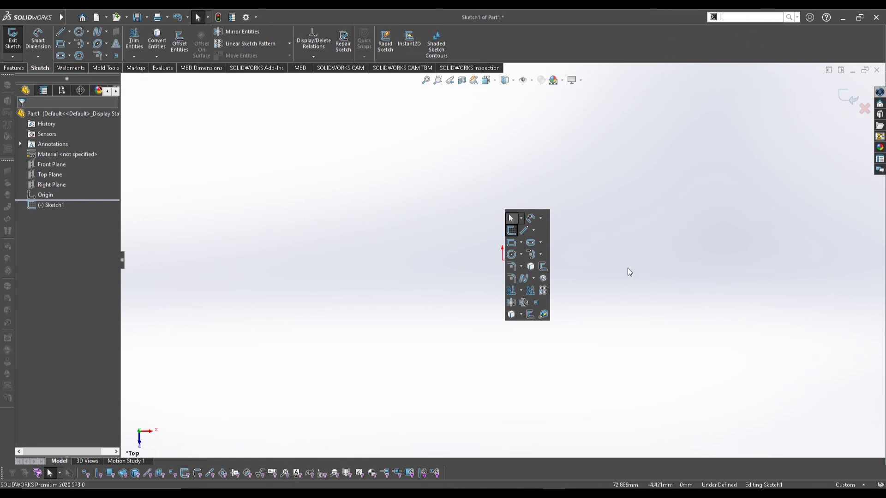
pyautogui.write('pid')
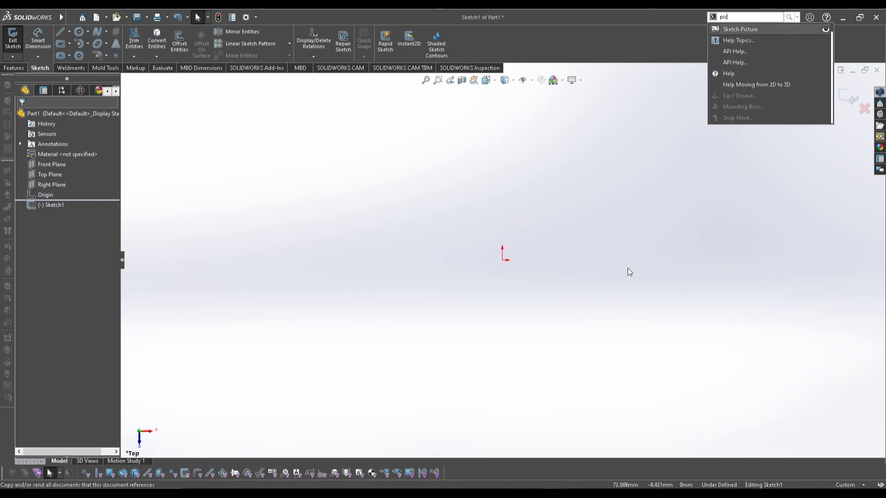
pyautogui.click(737, 30)
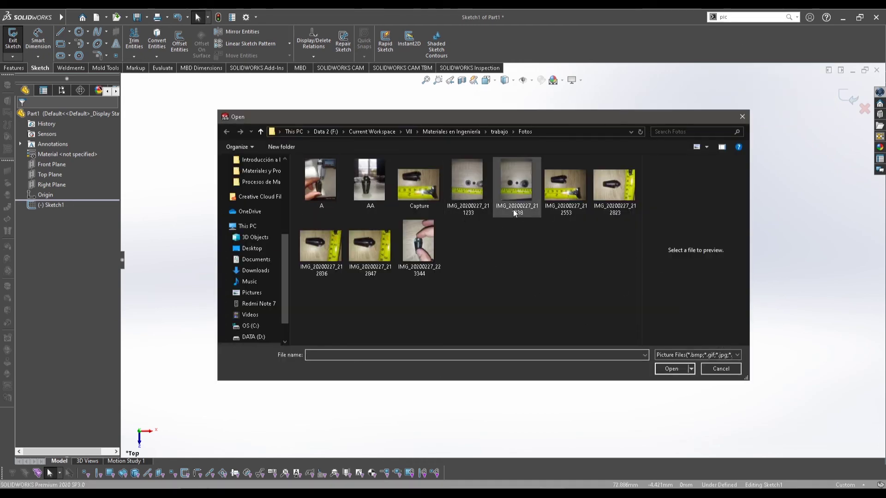
pyautogui.click(418, 185)
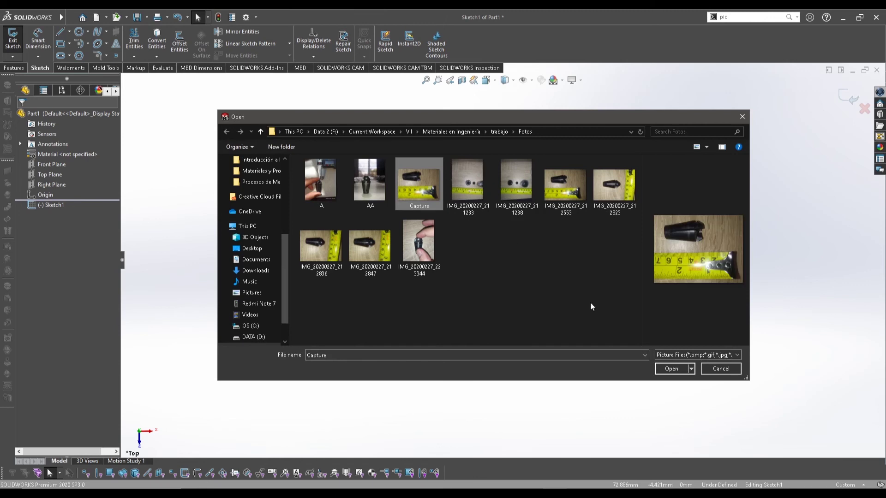
pyautogui.click(665, 369)
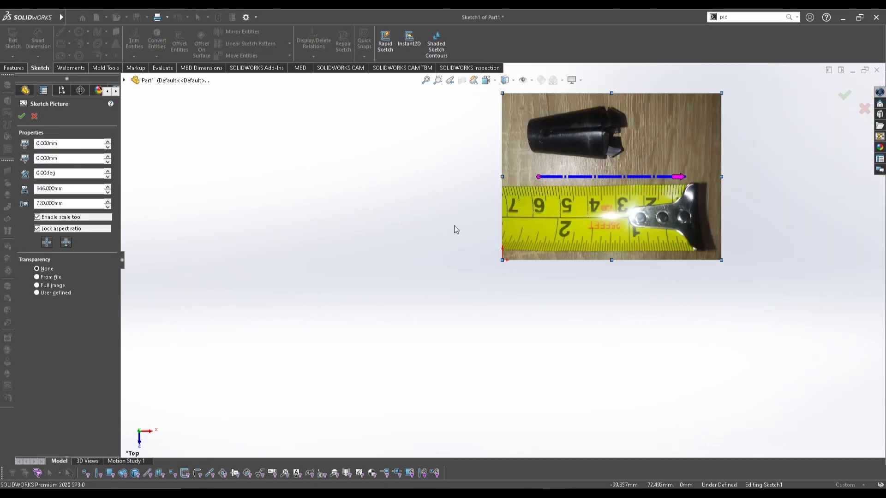
# - Shift the sketch picture and align its scale line with the tape measure's upper edge, starting near the 6 cm mark
pyautogui.scroll(2, 454, 229)
pyautogui.scroll(-3, 379, 209)
pyautogui.scroll(3, 462, 230)
pyautogui.scroll(-3, 595, 276)
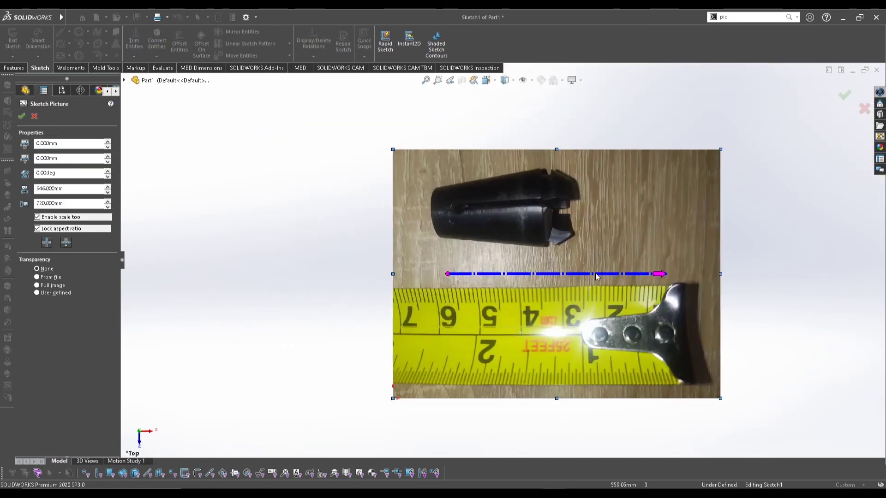
pyautogui.moveTo(544, 273); pyautogui.dragTo(542, 254)
pyautogui.moveTo(444, 256); pyautogui.dragTo(434, 277)
pyautogui.scroll(3, 429, 284)
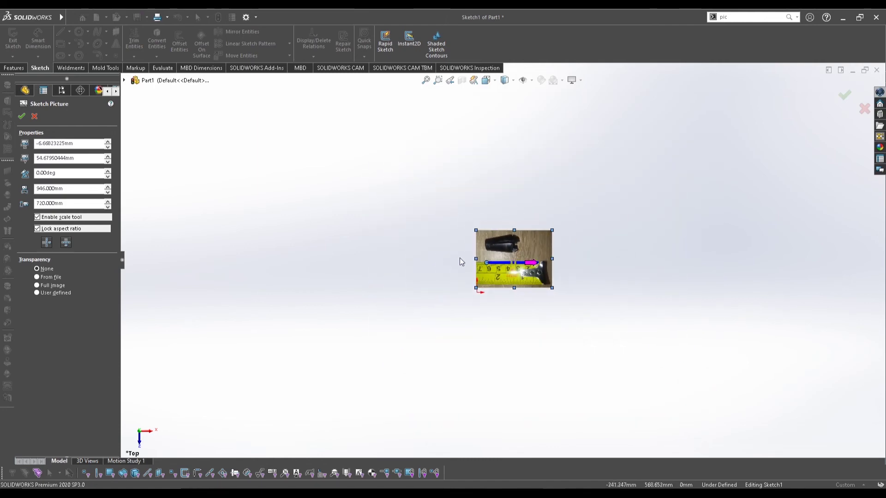
pyautogui.scroll(-6, 459, 258)
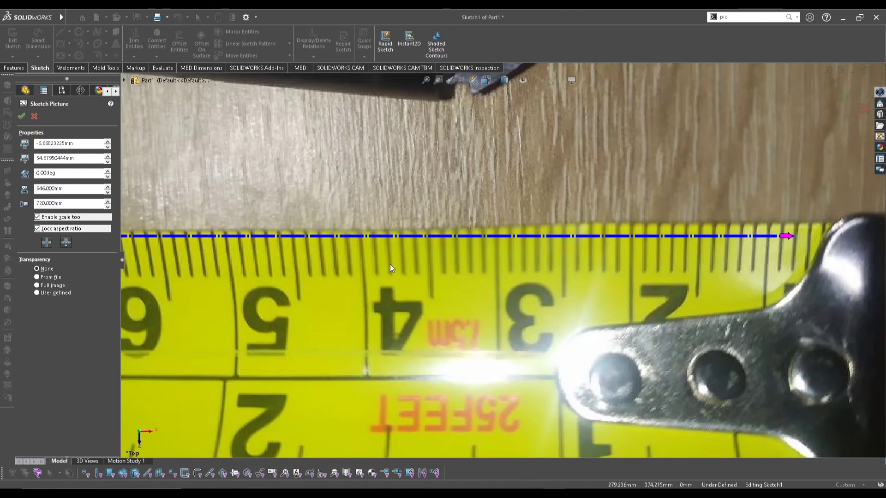
pyautogui.scroll(3, 390, 264)
pyautogui.moveTo(448, 262)
pyautogui.mouseDown()
pyautogui.moveTo(533, 263)
pyautogui.moveTo(436, 265)
pyautogui.mouseUp()
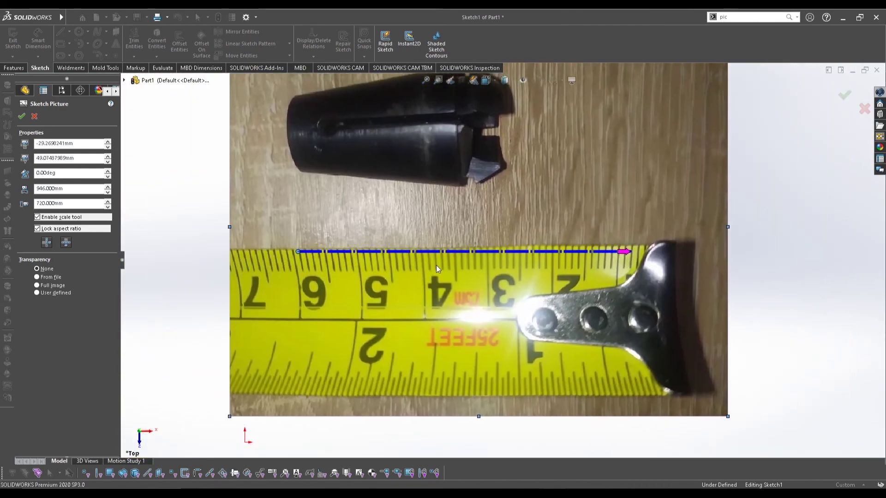
# - Place the scale line's start point on a millimetre mark of the tape near 6 cm
pyautogui.scroll(1, 277, 253)
pyautogui.scroll(-8, 383, 263)
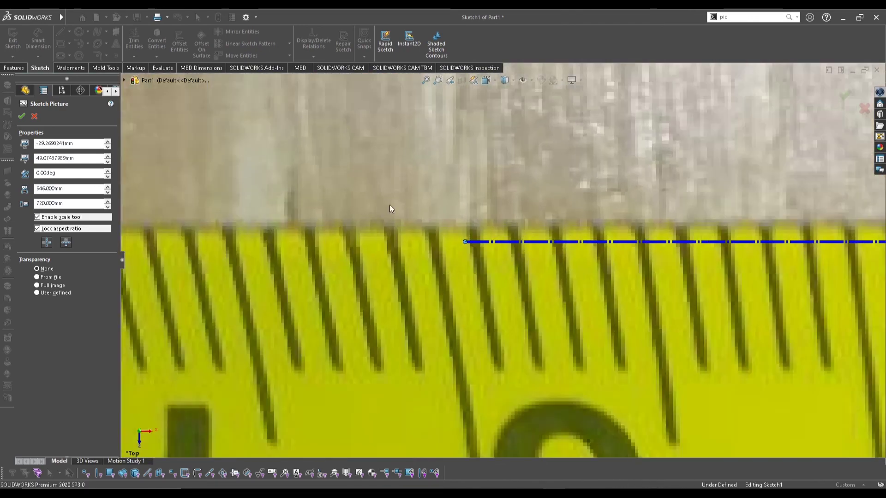
pyautogui.scroll(-6, 460, 241)
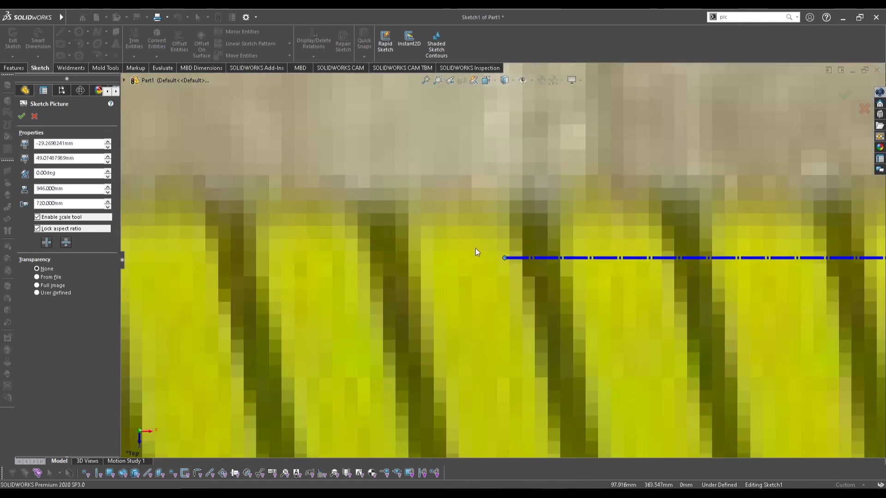
pyautogui.moveTo(505, 259); pyautogui.dragTo(409, 225)
pyautogui.scroll(12, 409, 226)
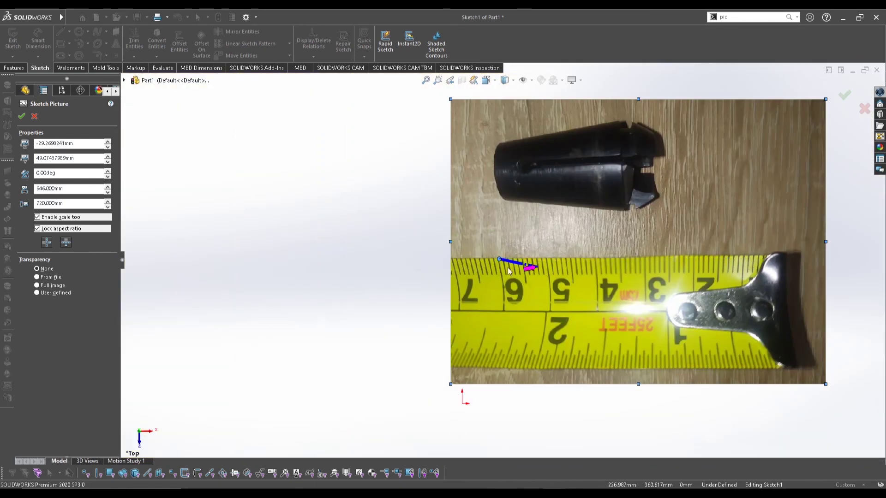
# - Lay the scale line horizontally to the adjacent millimetre mark on the tape and set its length to 1 mm
pyautogui.click(503, 252)
pyautogui.click(477, 245)
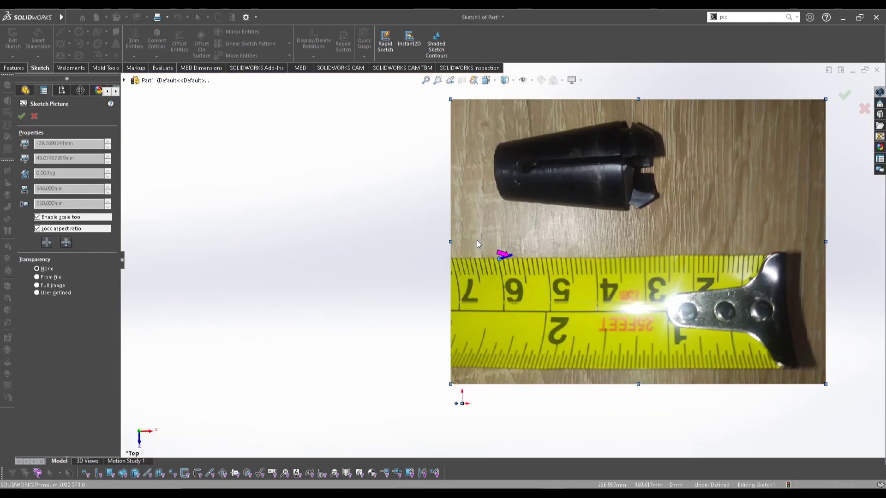
pyautogui.scroll(3, 501, 252)
pyautogui.scroll(-8, 498, 254)
pyautogui.scroll(-4, 517, 272)
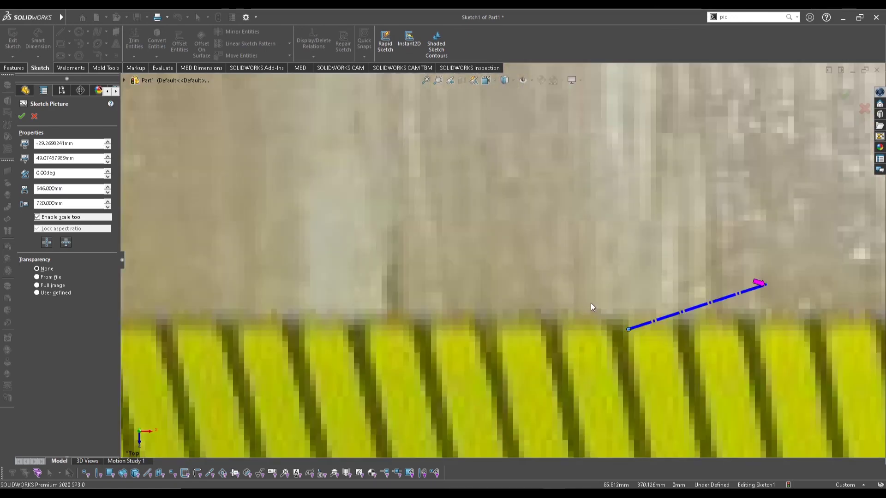
pyautogui.moveTo(762, 286); pyautogui.dragTo(677, 331)
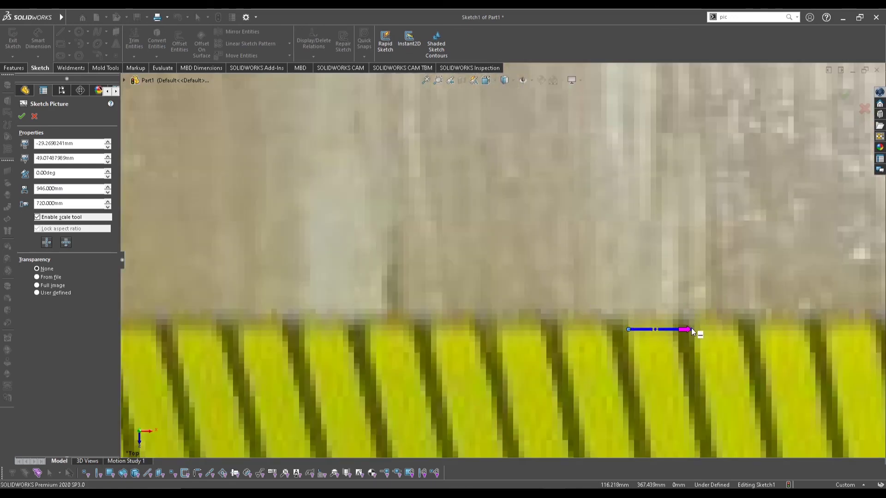
pyautogui.doubleClick(678, 330)
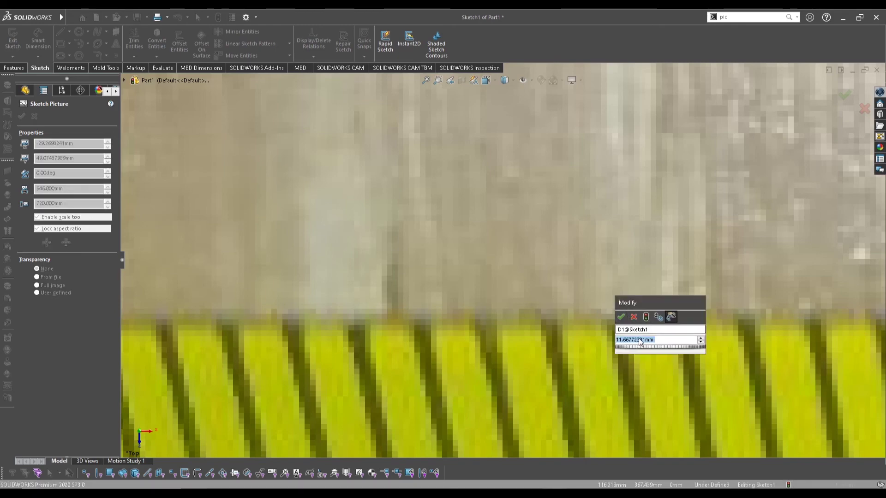
pyautogui.write('1')
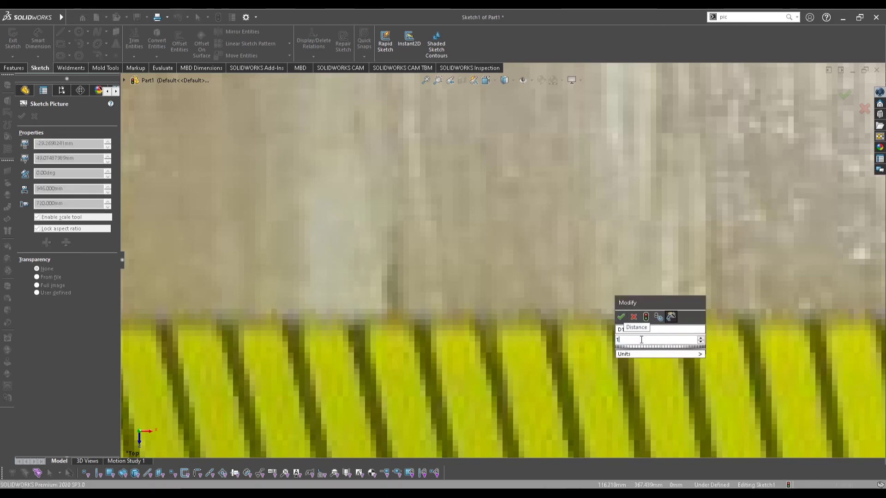
pyautogui.press('Return')
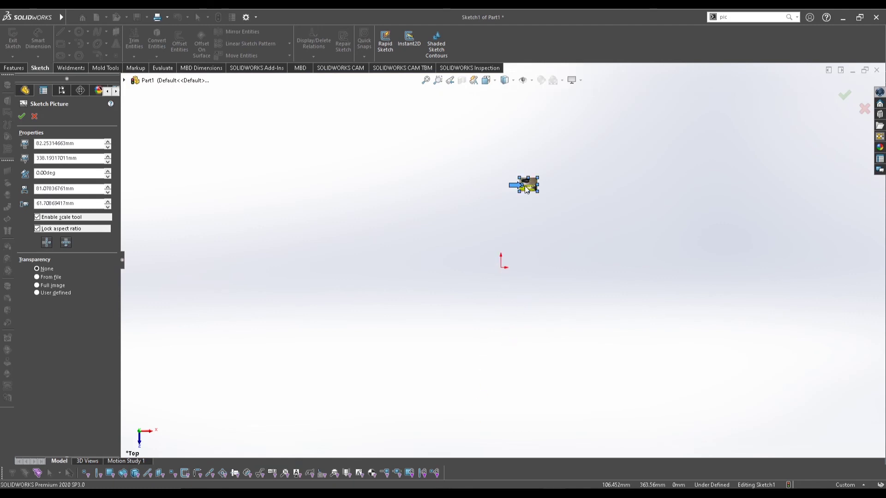
# - Move the scaled sketch picture so its lower-left corner sits on the origin, and accept the picture settings
pyautogui.moveTo(526, 182); pyautogui.dragTo(507, 273)
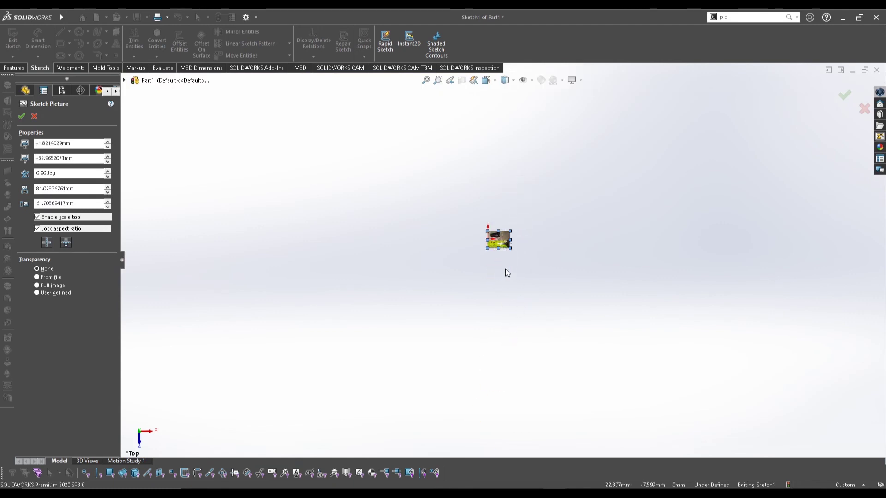
pyautogui.scroll(-10, 506, 273)
pyautogui.moveTo(560, 396)
pyautogui.mouseDown()
pyautogui.moveTo(566, 279)
pyautogui.moveTo(570, 291)
pyautogui.mouseUp()
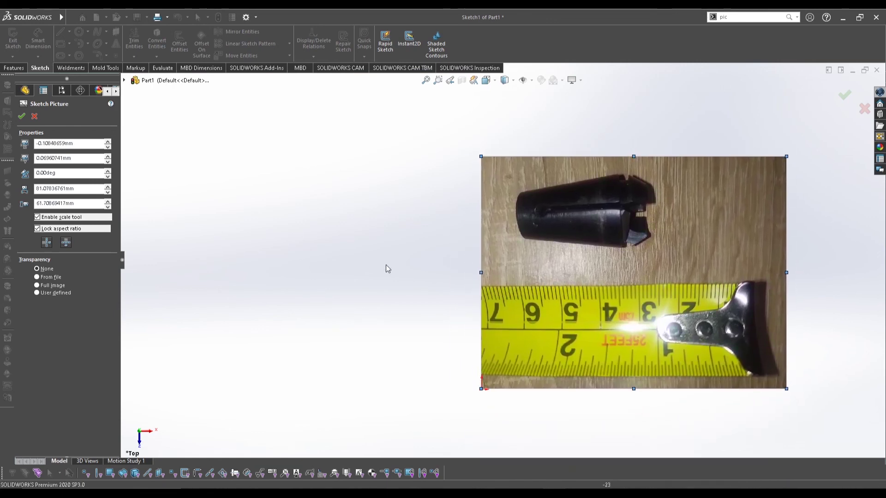
pyautogui.click(845, 95)
# - Sketch a horizontal test line about 0.95 mm long between two millimetre marks near the tape's 6 cm mark
pyautogui.scroll(2, 534, 291)
pyautogui.scroll(-10, 518, 276)
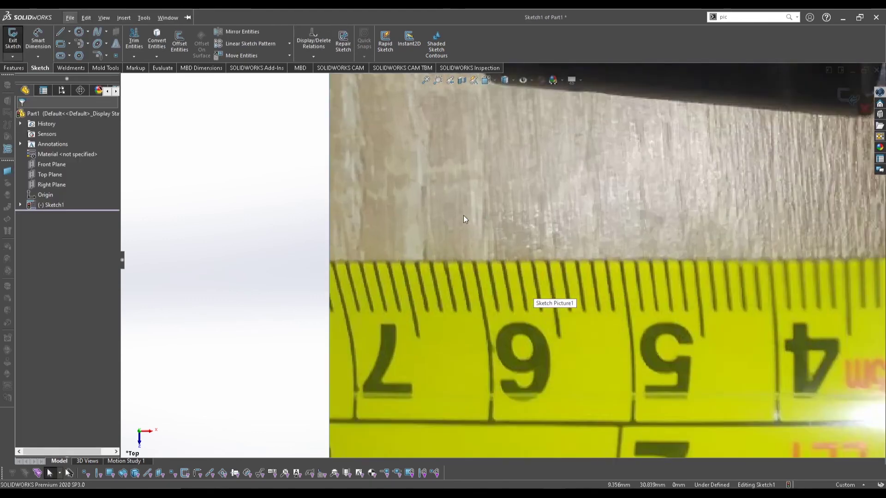
pyautogui.scroll(-2, 463, 215)
pyautogui.press('s')
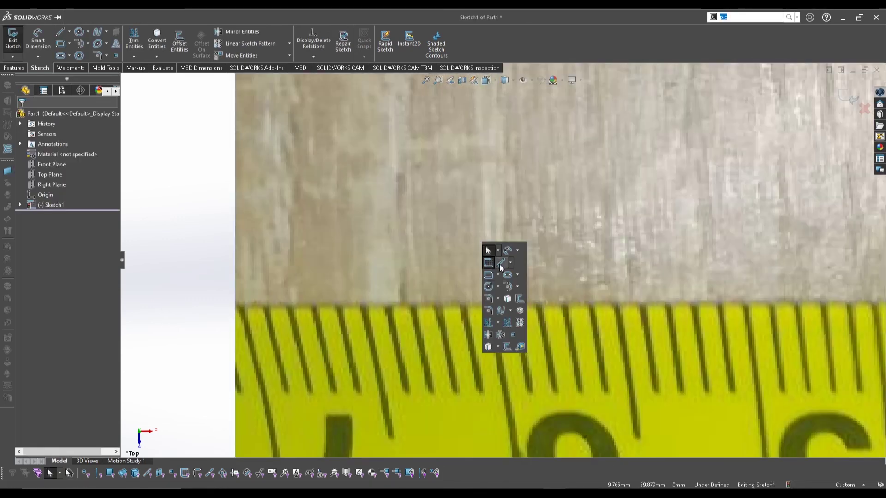
pyautogui.click(501, 263)
pyautogui.click(493, 305)
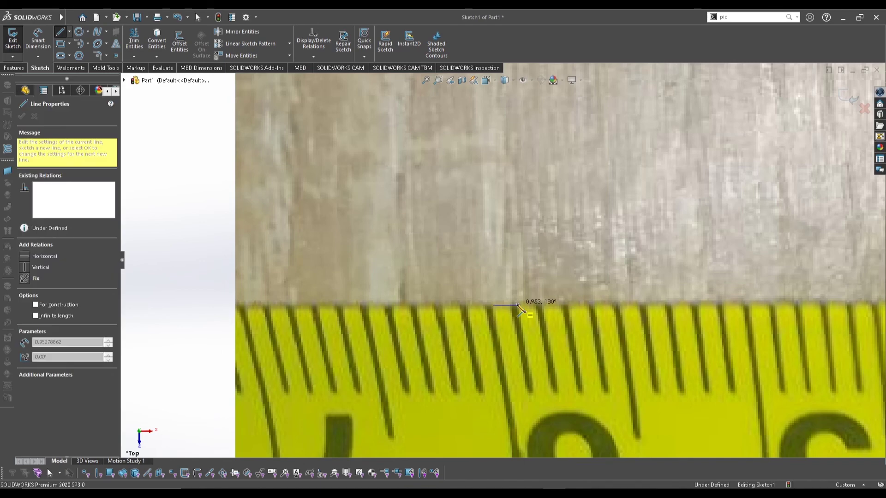
pyautogui.click(518, 305)
pyautogui.press('Escape')
# - Dimension the length of the test line on the tape measure
pyautogui.press('s')
pyautogui.click(524, 278)
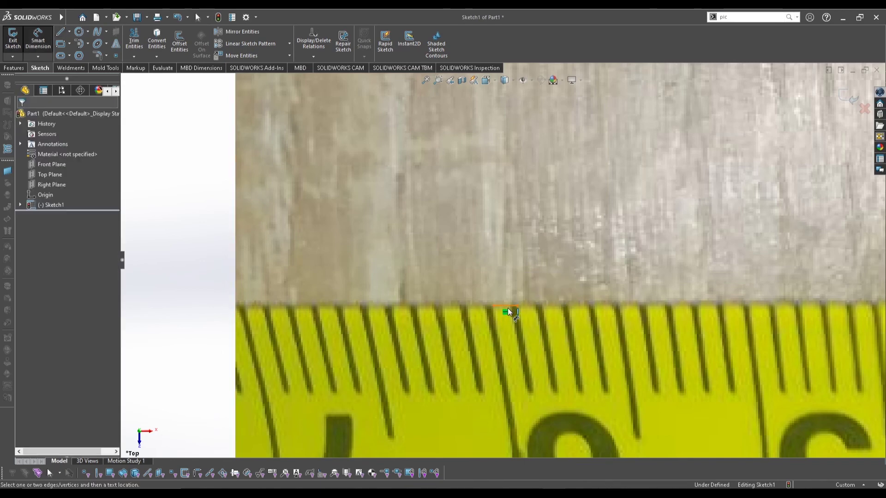
pyautogui.click(508, 312)
pyautogui.click(506, 253)
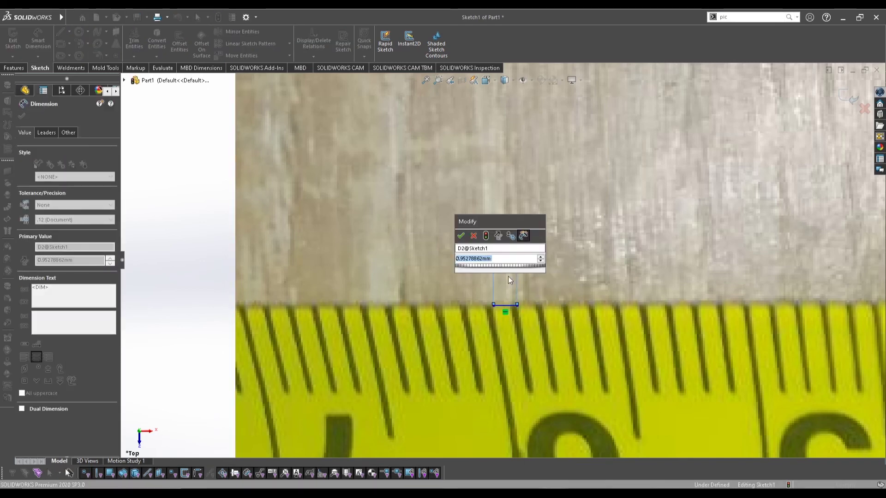
pyautogui.press('Return')
pyautogui.press('Escape')
pyautogui.scroll(8, 507, 307)
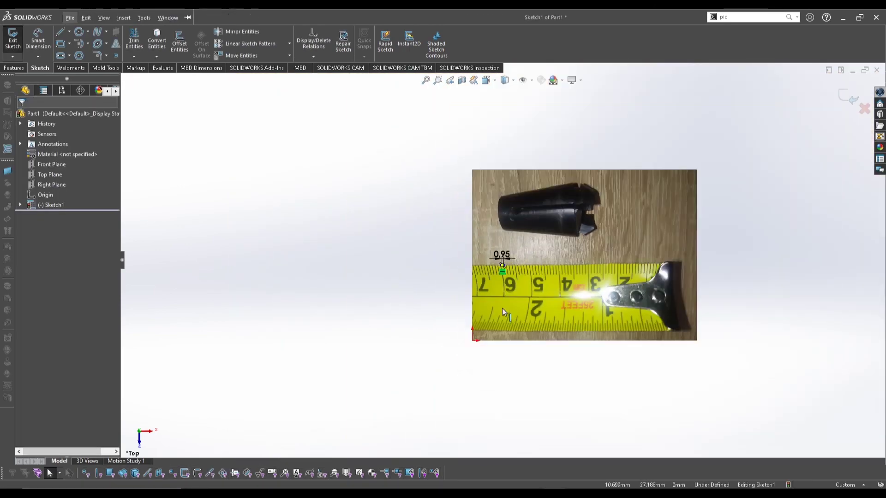
pyautogui.scroll(-5, 578, 229)
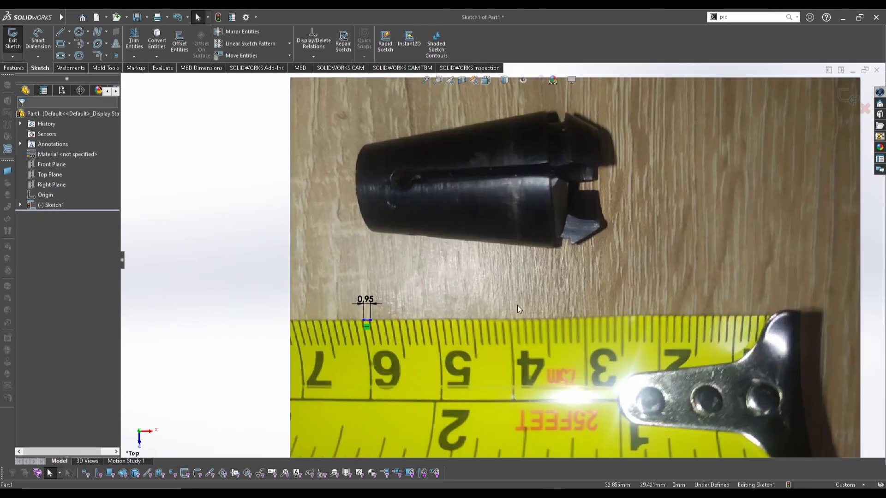
# - Shift the sketch picture left and slightly down in the sketch plane and accept its new position
pyautogui.click(484, 291)
pyautogui.moveTo(544, 277)
pyautogui.mouseDown()
pyautogui.moveTo(441, 333)
pyautogui.moveTo(422, 311)
pyautogui.moveTo(429, 293)
pyautogui.moveTo(359, 314)
pyautogui.mouseUp()
pyautogui.press('Return')
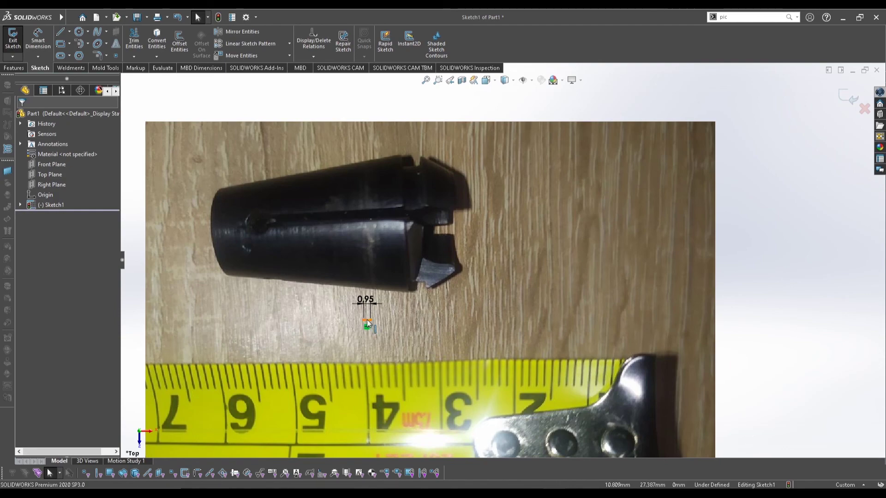
# - Delete the short test line together with its length dimension
pyautogui.click(367, 320)
pyautogui.press('Delete')
pyautogui.click(391, 254)
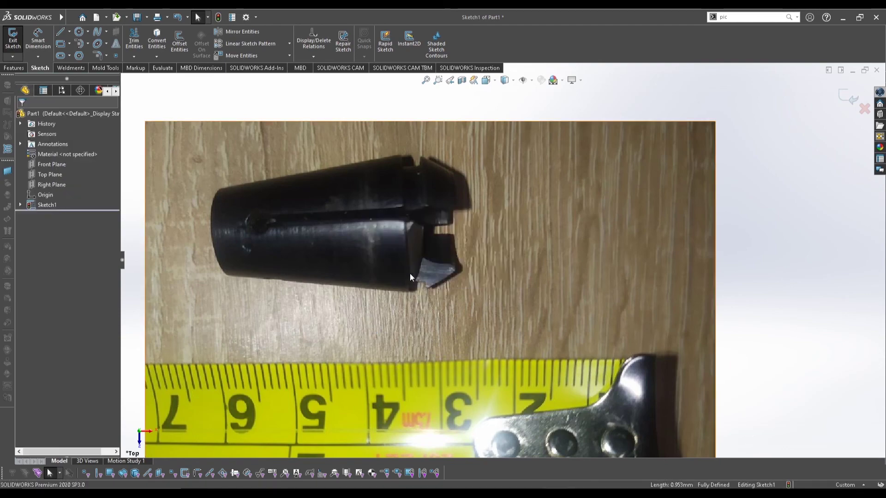
# - Start tracing the part's grey broken face with a horizontal line along its lower edge and a short vertical line down the notch
pyautogui.scroll(3, 436, 267)
pyautogui.scroll(-10, 652, 240)
pyautogui.scroll(3, 253, 251)
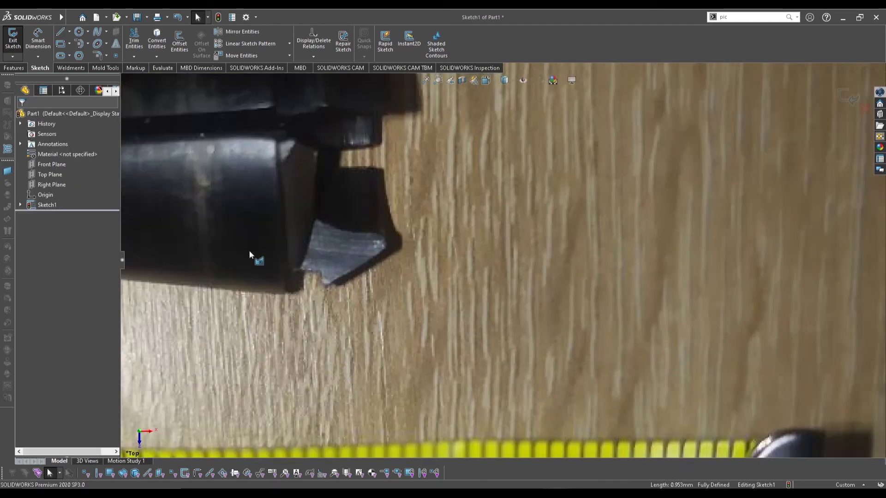
pyautogui.scroll(-5, 585, 267)
pyautogui.scroll(3, 581, 286)
pyautogui.scroll(-4, 559, 251)
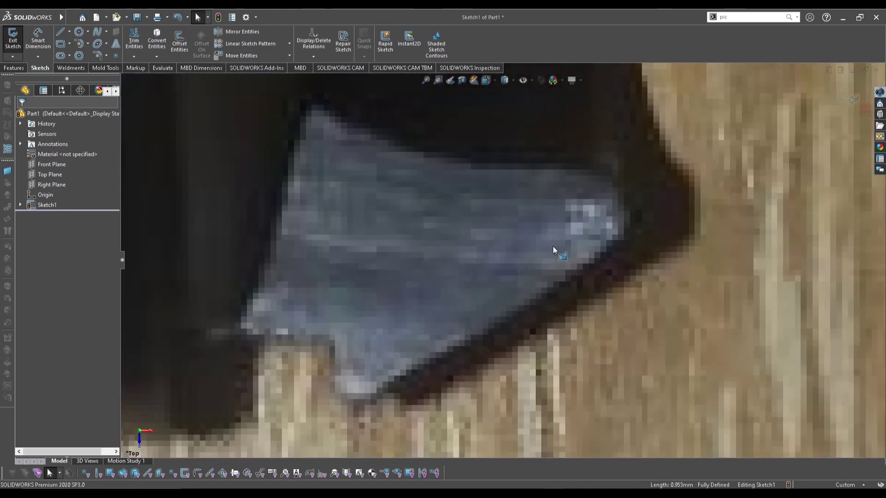
pyautogui.press('s')
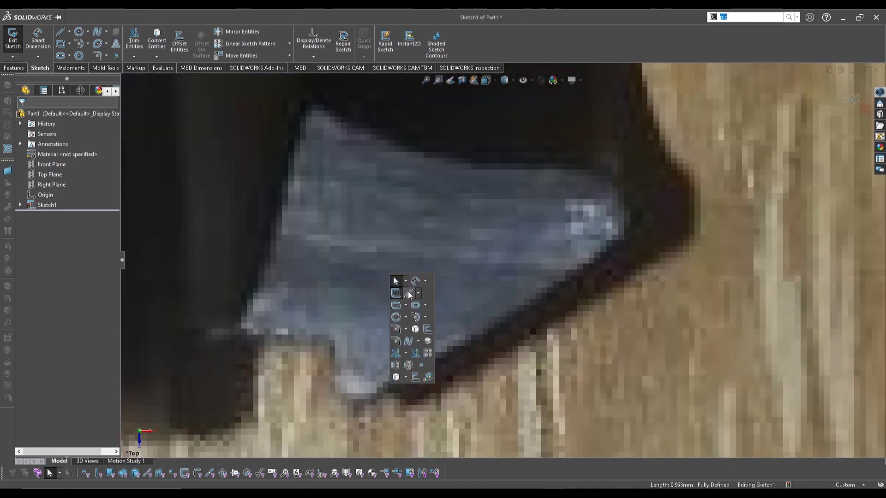
pyautogui.click(408, 293)
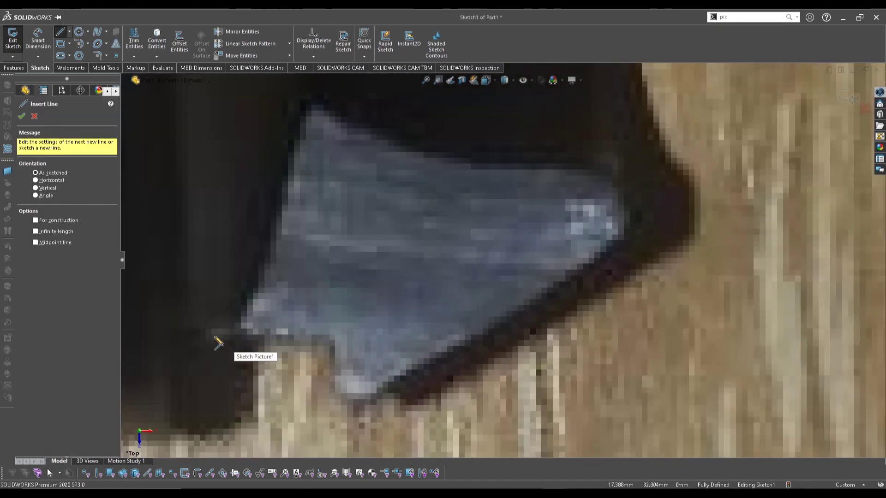
pyautogui.click(215, 336)
pyautogui.click(334, 336)
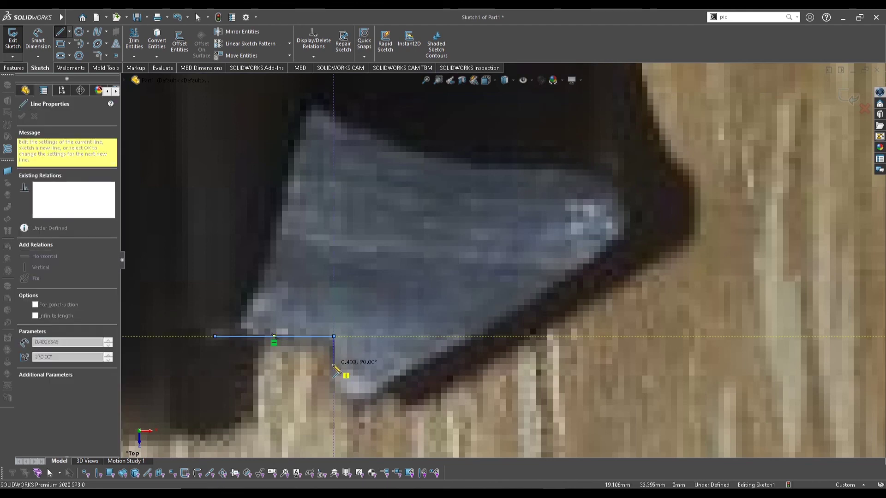
pyautogui.doubleClick(334, 381)
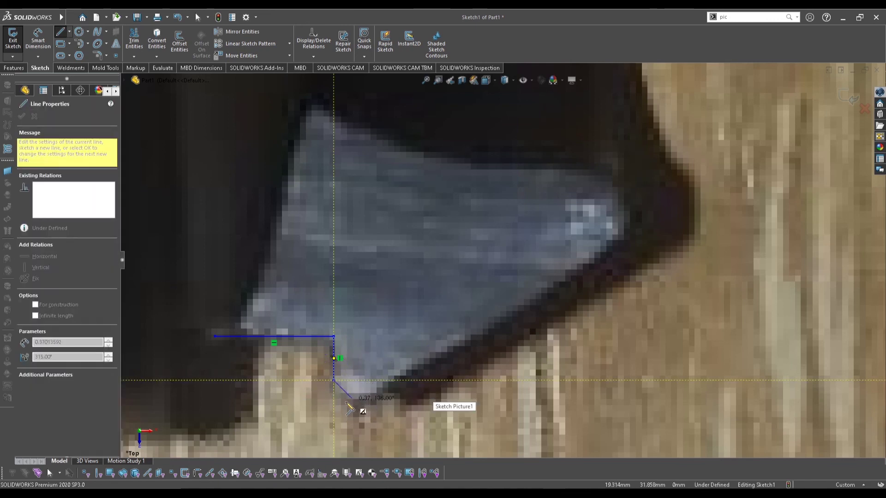
# - Continue the outline with a tangent arc around the lower tip, a slanted line to the right corner and a short line up-left
pyautogui.click(334, 380)
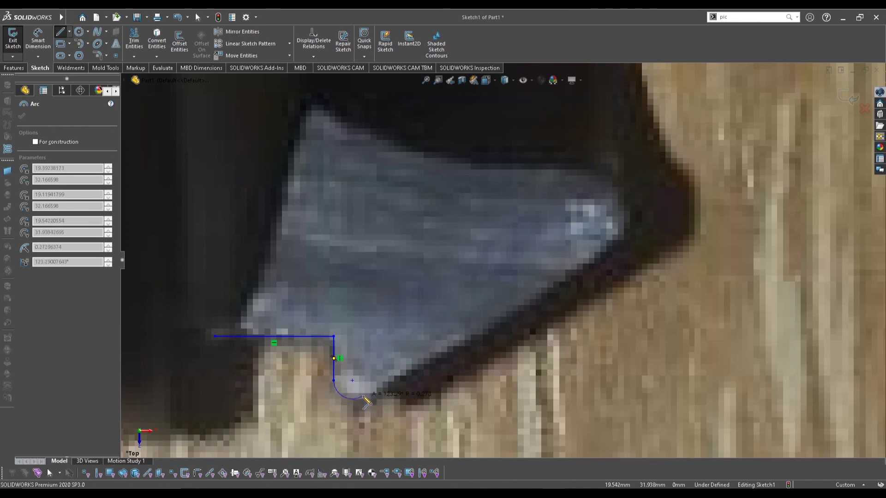
pyautogui.click(372, 397)
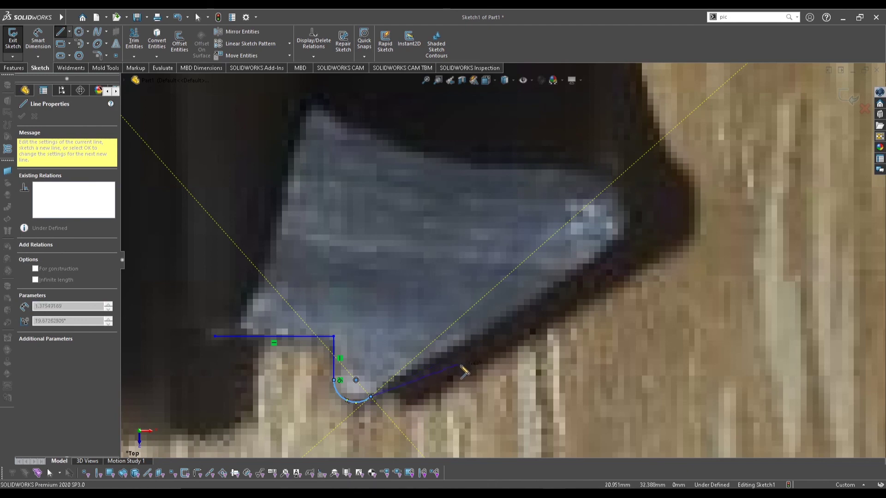
pyautogui.click(631, 234)
pyautogui.click(573, 169)
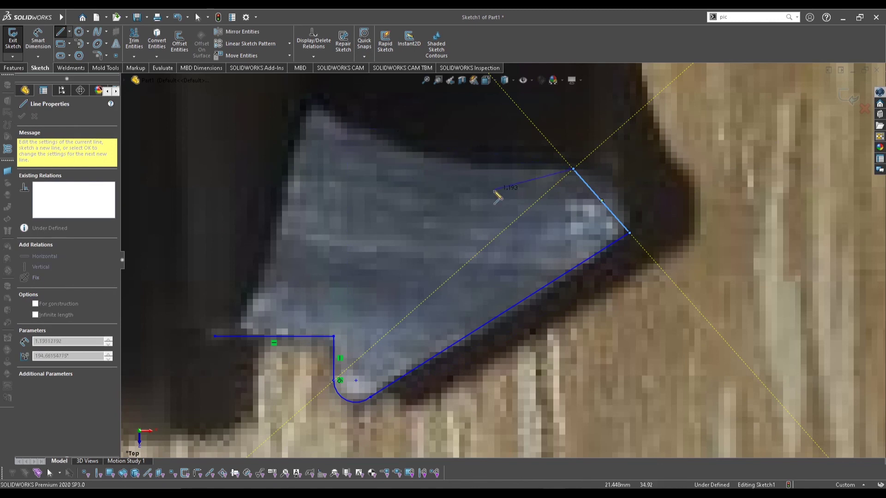
# - Add a tangent arc to the face's upper-left corner and close the outline with a line about 3.67 mm long to the start point
pyautogui.press('a')
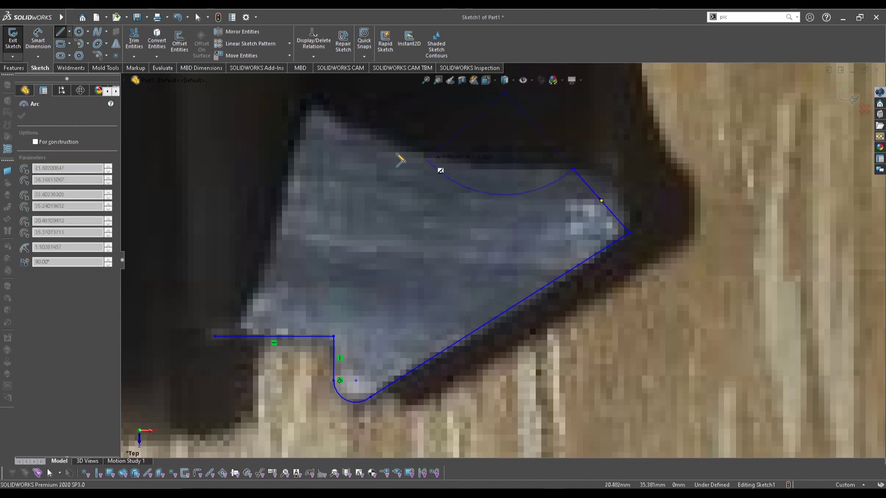
pyautogui.click(316, 107)
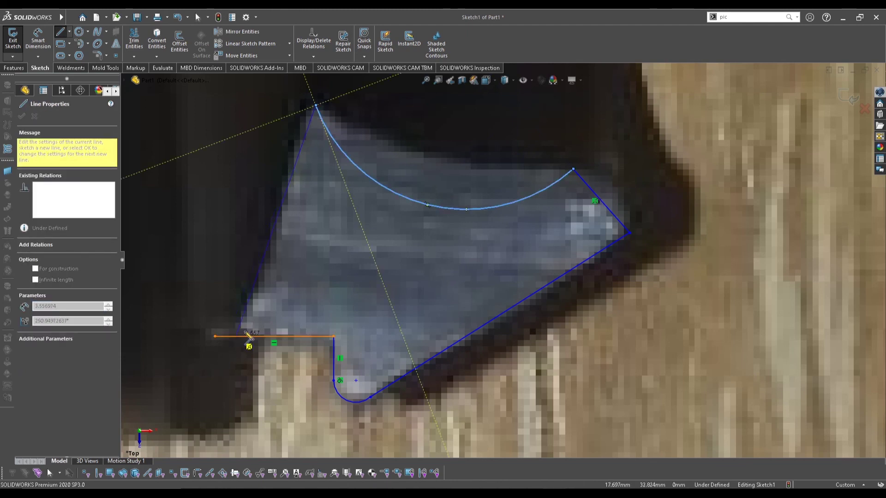
pyautogui.click(215, 336)
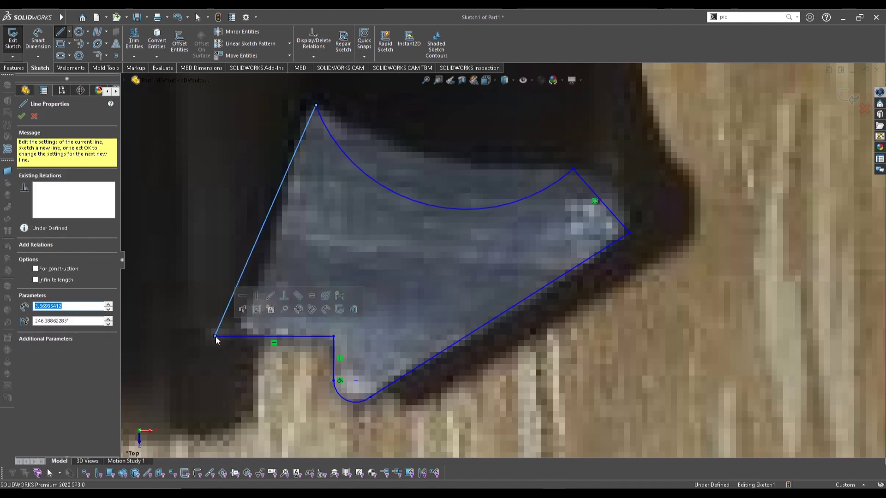
pyautogui.press('Escape')
# - Replace the outline's upper tangent arc with a three-point arc of about 6.38 mm radius following the face's upper edge
pyautogui.click(433, 206)
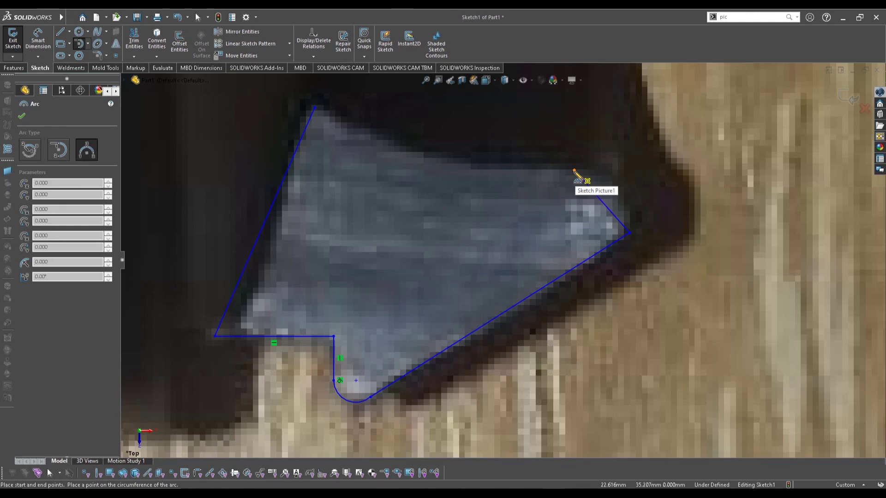
pyautogui.click(574, 170)
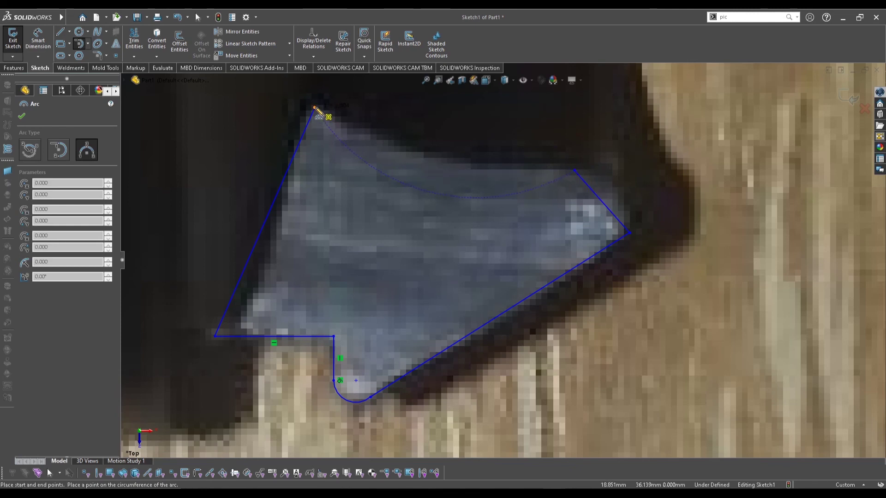
pyautogui.click(315, 108)
pyautogui.click(454, 163)
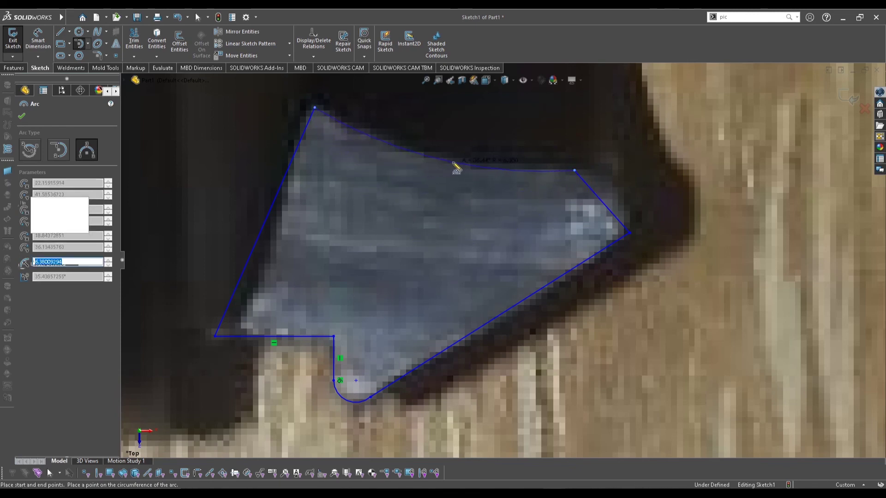
pyautogui.press('Escape')
pyautogui.scroll(5, 430, 234)
pyautogui.scroll(8, 489, 249)
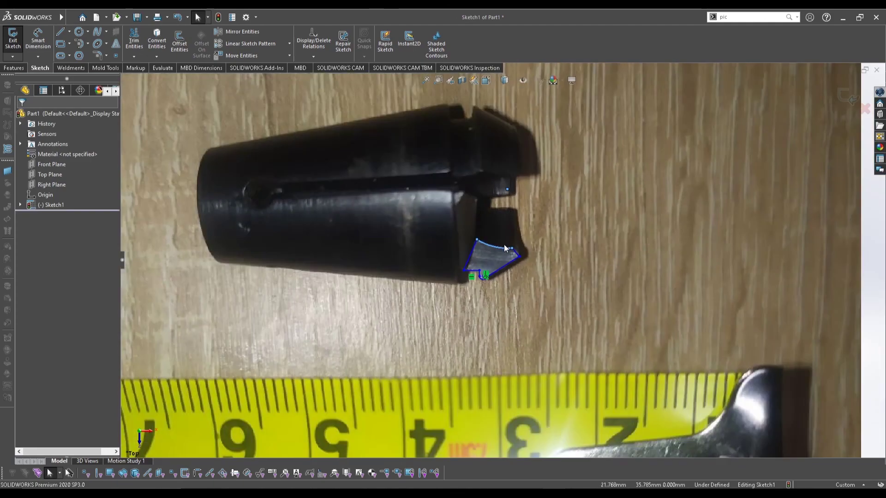
pyautogui.scroll(-9, 496, 261)
pyautogui.scroll(-4, 500, 266)
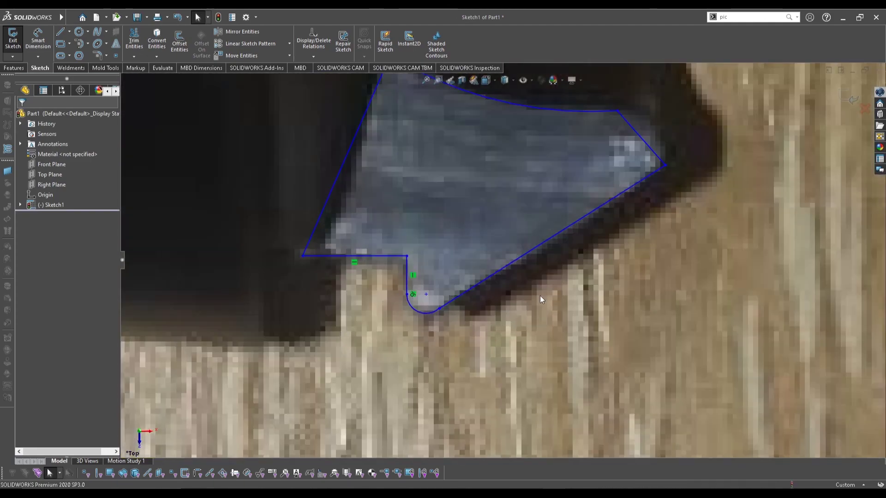
pyautogui.scroll(10, 510, 286)
pyautogui.scroll(2, 489, 208)
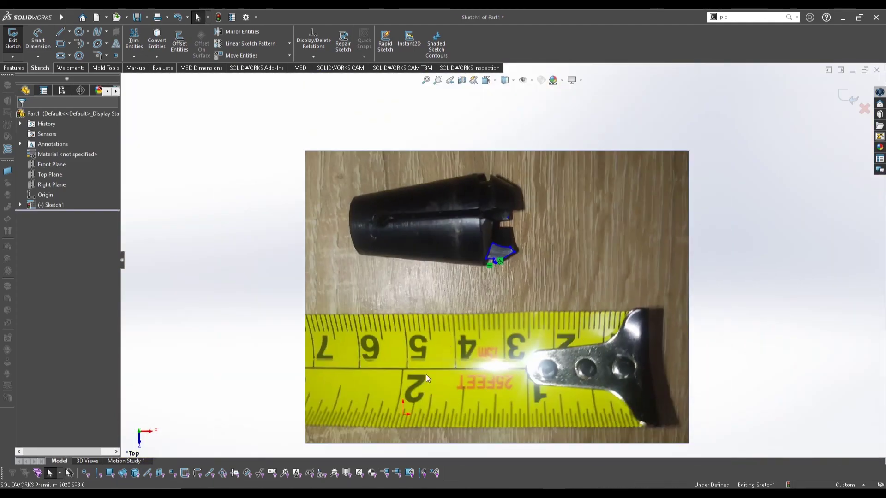
# - Dimension the outline's short horizontal lower edge at 1.73 mm, placing the dimension below the traced face
pyautogui.scroll(-10, 456, 258)
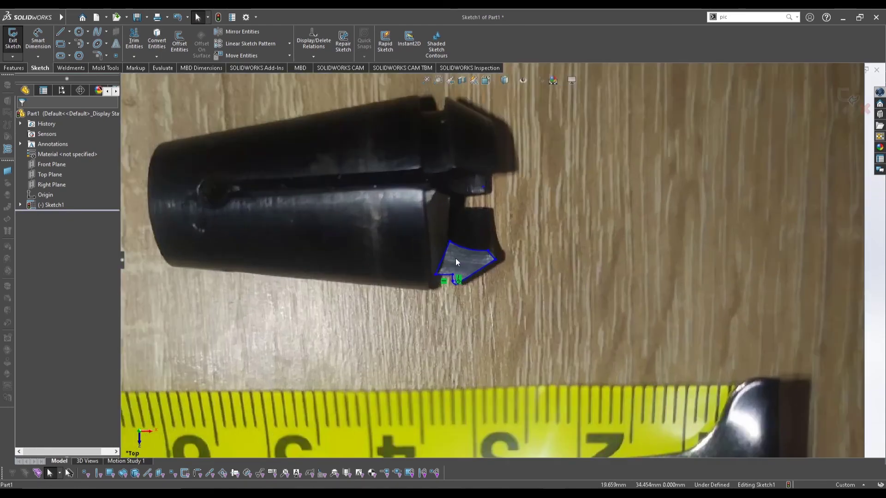
pyautogui.press('s')
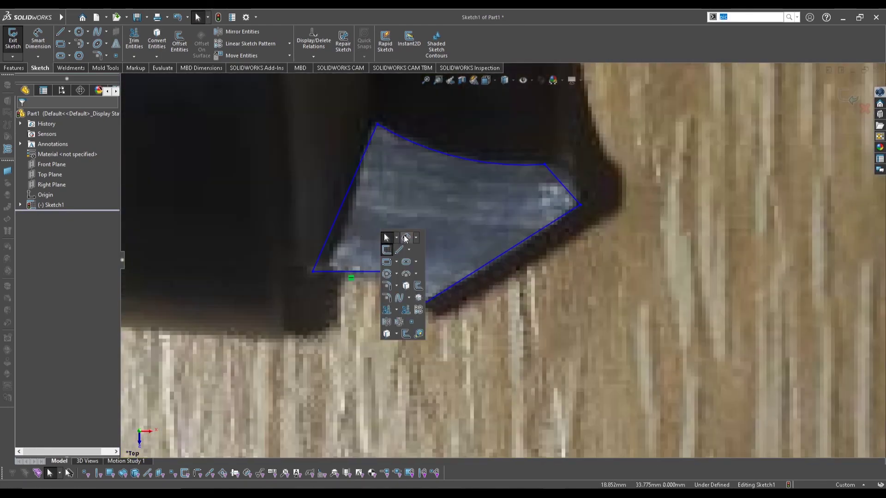
pyautogui.click(406, 237)
pyautogui.click(374, 272)
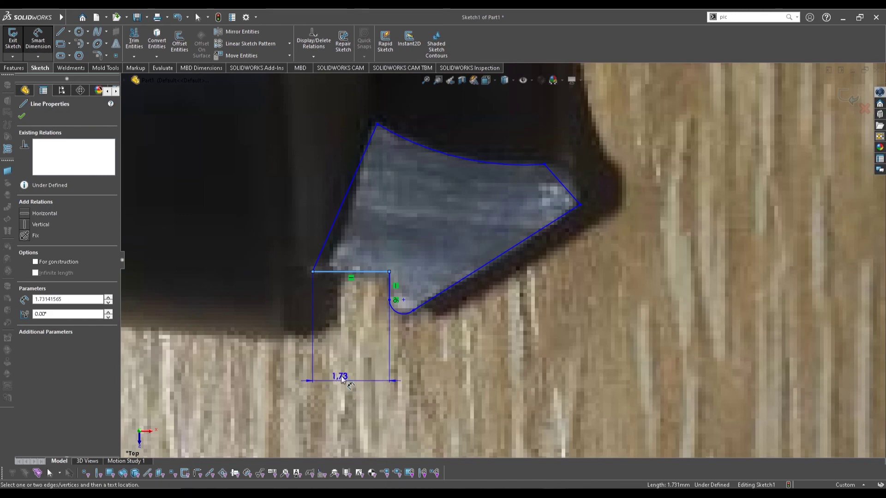
pyautogui.click(352, 397)
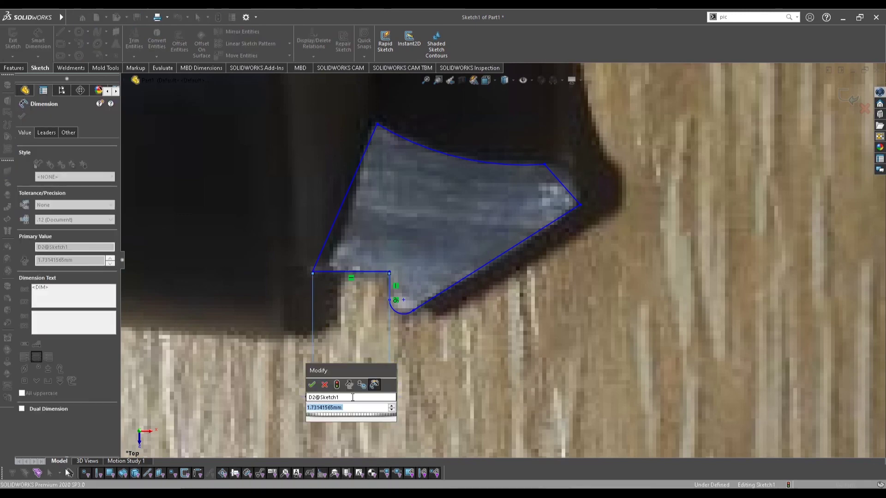
pyautogui.write('1.73')
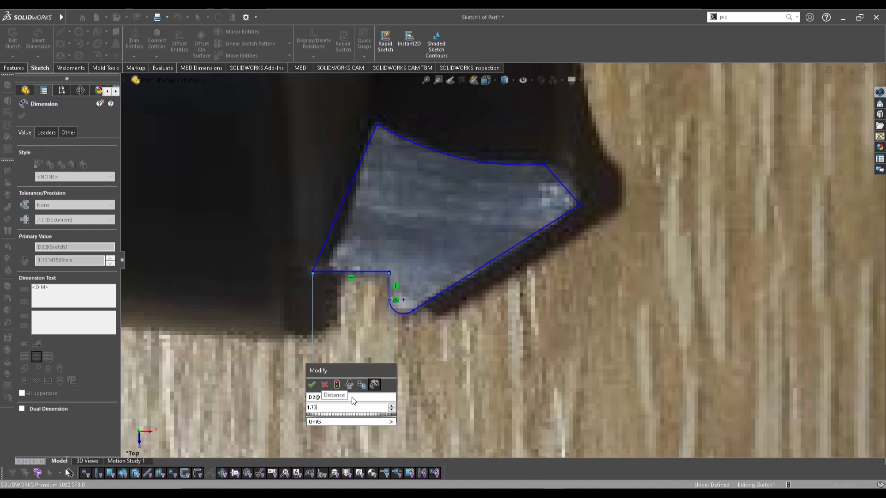
pyautogui.press('Escape')
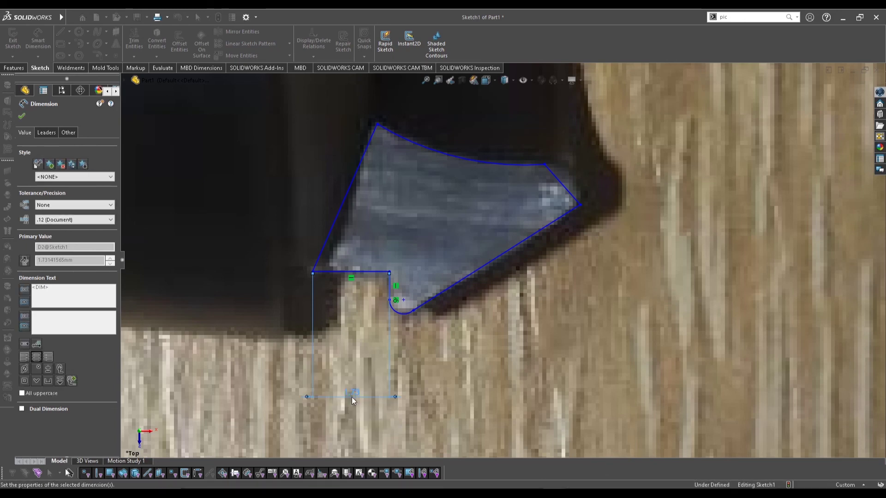
# - Dimension the small arc at the outline's lower tip with a radius of 0.32 mm
pyautogui.click(401, 313)
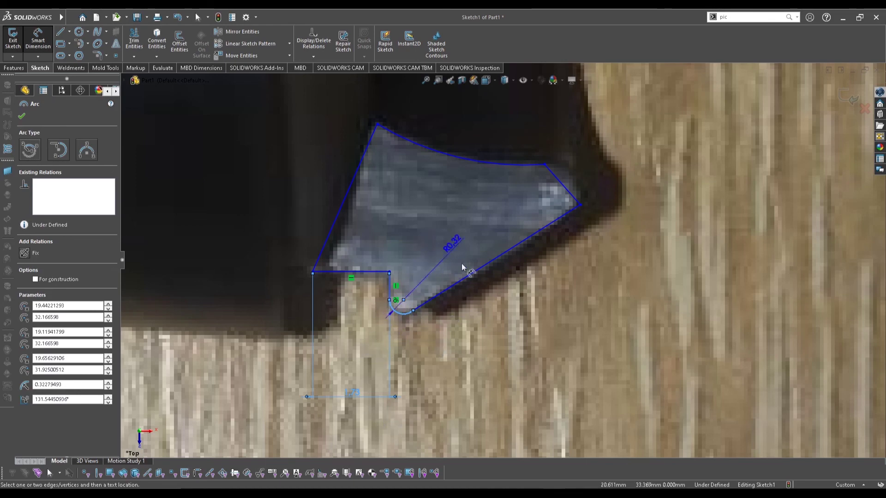
pyautogui.click(427, 251)
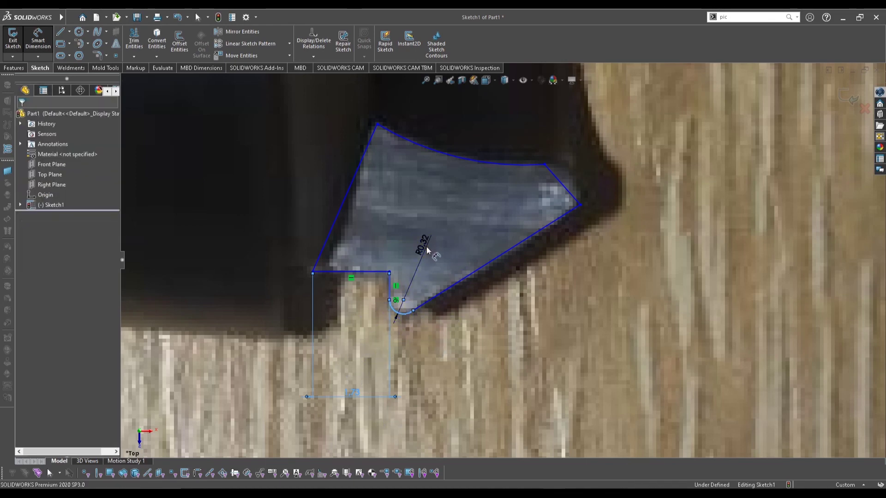
pyautogui.write('0,32')
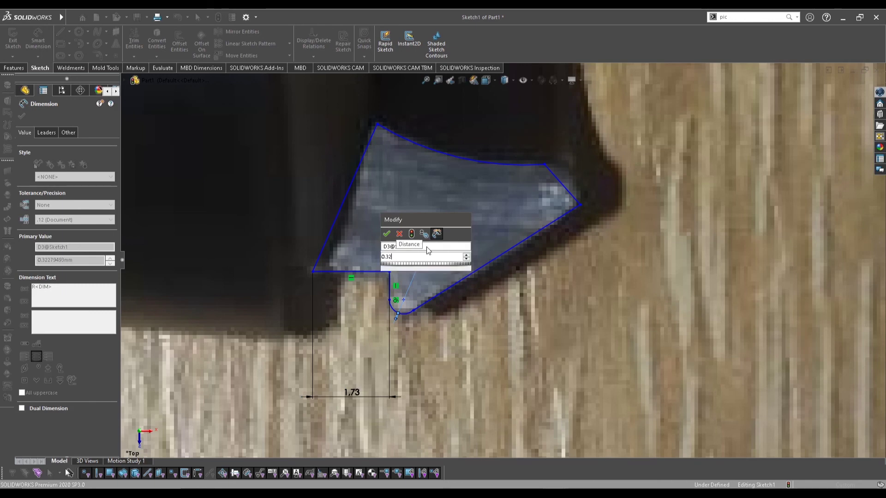
pyautogui.press('Return')
# - Dimension the long slanted lower-right line along its length and set it to 4.45 mm
pyautogui.click(473, 279)
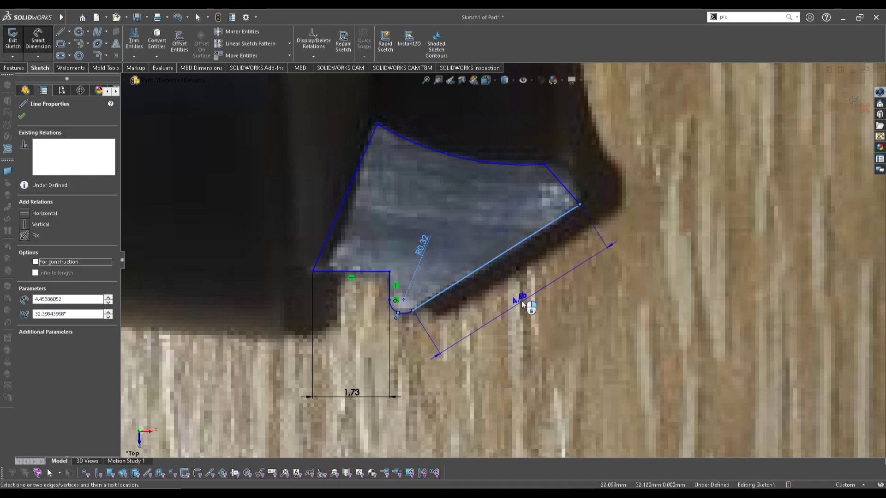
pyautogui.click(502, 300)
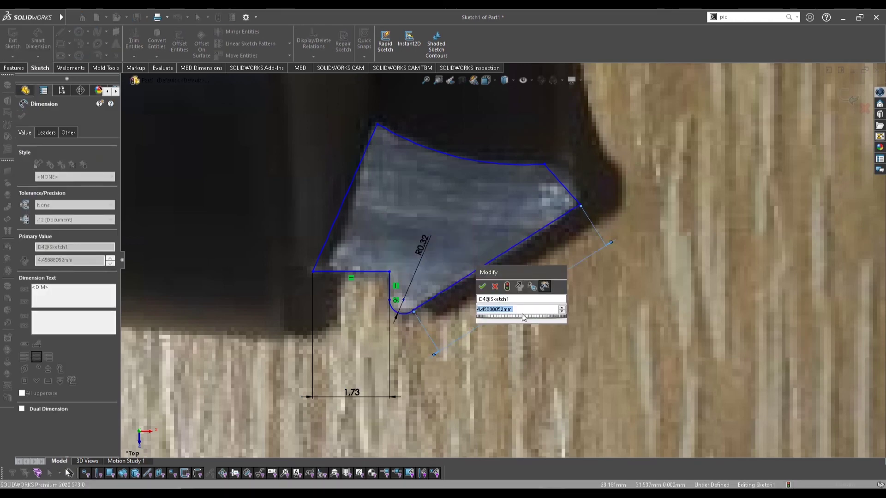
pyautogui.write('4,46')
pyautogui.press('Return')
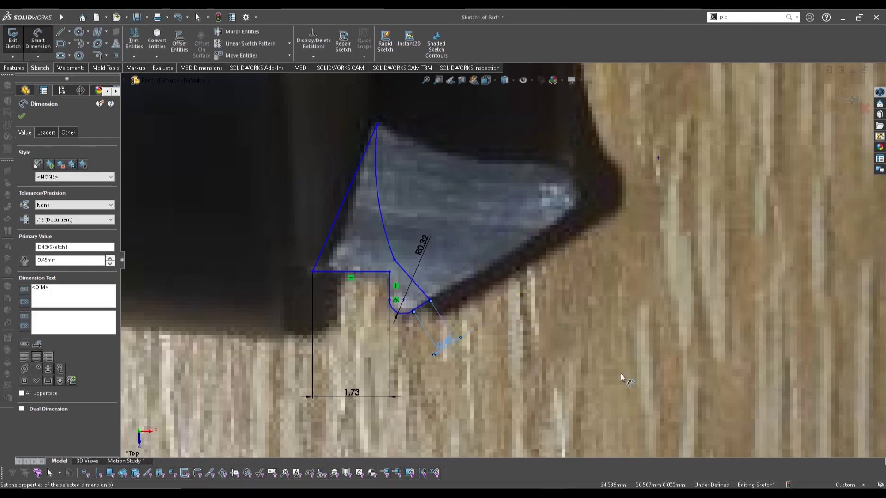
pyautogui.press('Escape')
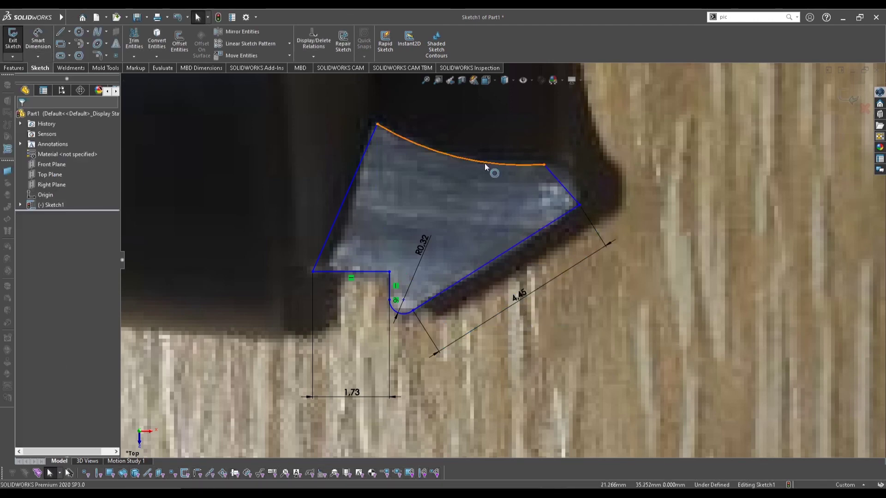
# - Move the outline's upper-left corner point slightly upward to match the corner of the grey face in the picture
pyautogui.click(484, 164)
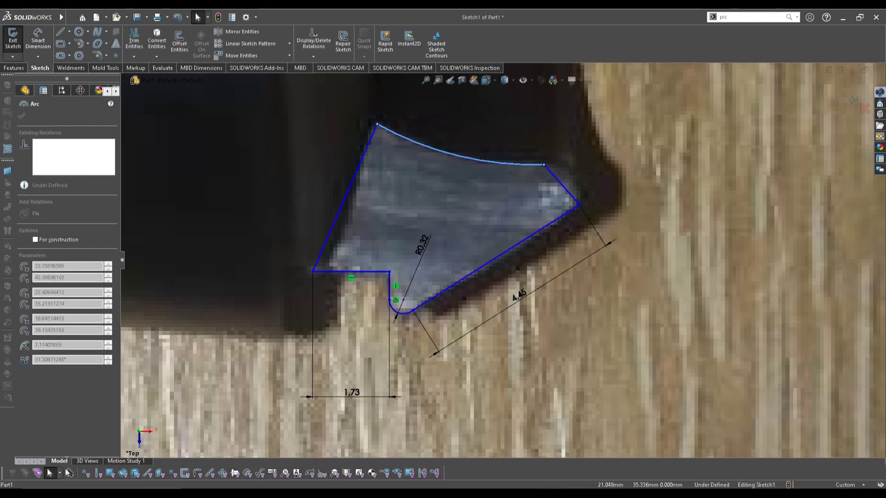
pyautogui.press('Escape')
pyautogui.scroll(3, 546, 276)
pyautogui.scroll(-5, 396, 230)
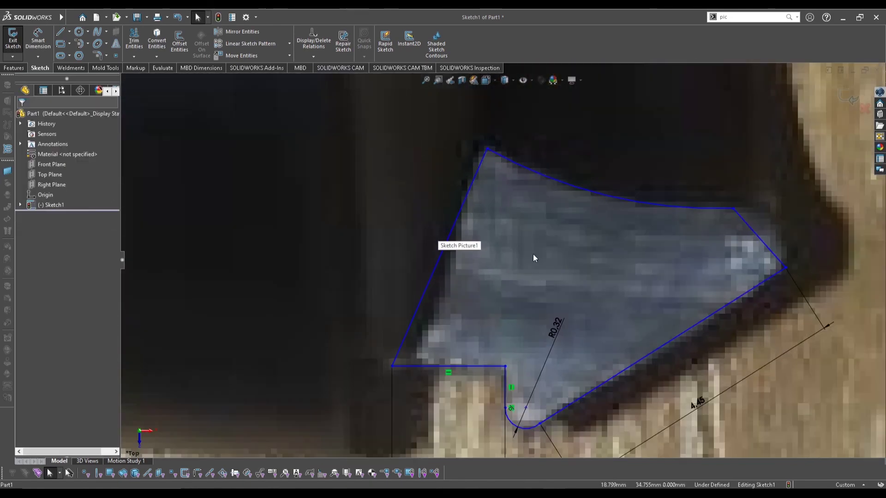
pyautogui.moveTo(487, 151)
pyautogui.mouseDown()
pyautogui.moveTo(724, 188)
pyautogui.moveTo(615, 144)
pyautogui.moveTo(478, 150)
pyautogui.moveTo(487, 147)
pyautogui.mouseUp()
pyautogui.scroll(5, 479, 300)
pyautogui.scroll(-4, 527, 298)
pyautogui.scroll(-2, 472, 212)
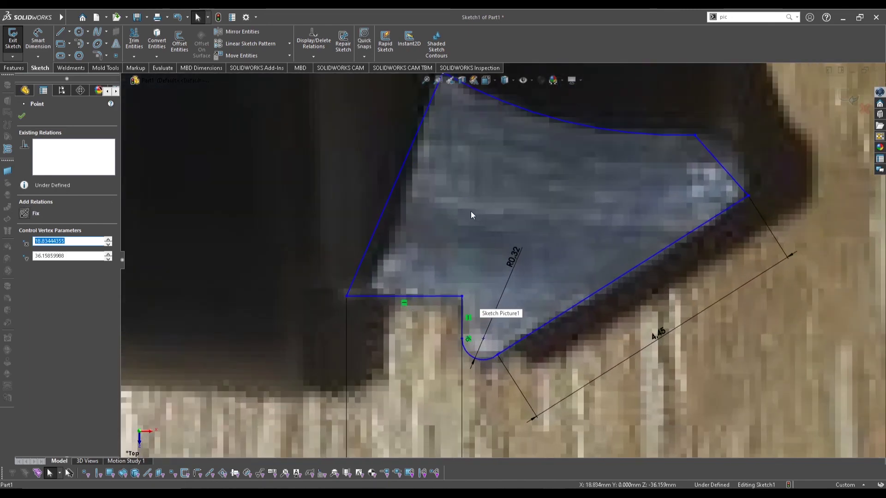
# - Clear the point selection and exit the sketch, keeping the traced outline
pyautogui.scroll(5, 477, 179)
pyautogui.scroll(-5, 439, 251)
pyautogui.press('s')
pyautogui.scroll(6, 543, 217)
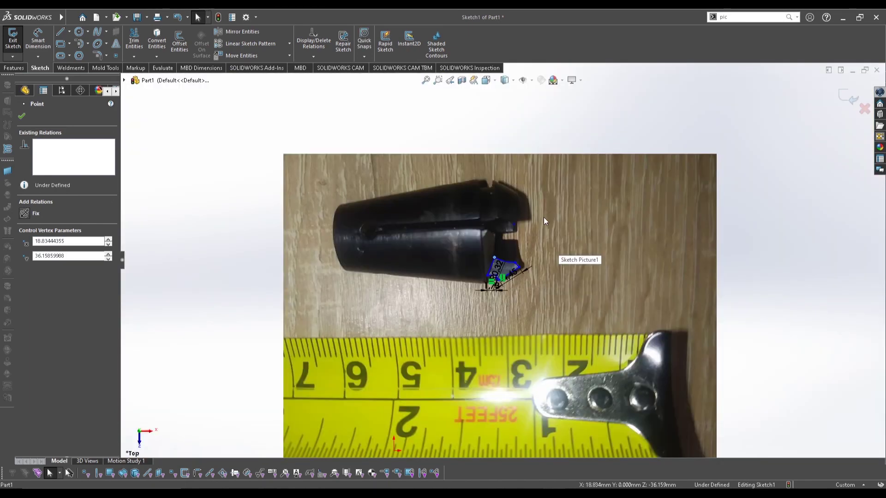
pyautogui.scroll(-2, 571, 183)
pyautogui.scroll(3, 571, 185)
pyautogui.keyDown('ctrl'); pyautogui.moveTo(545, 262); pyautogui.dragTo(538, 237, button='middle'); pyautogui.keyUp('ctrl')
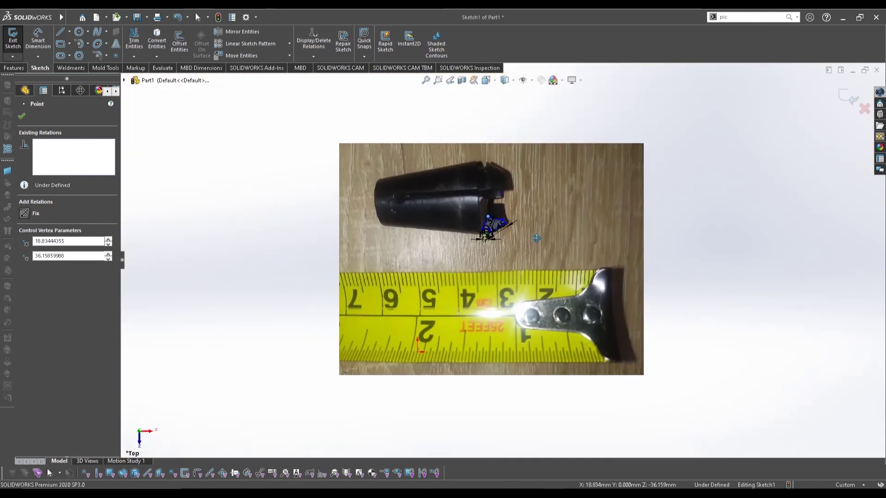
pyautogui.click(504, 251)
pyautogui.rightClick(577, 208)
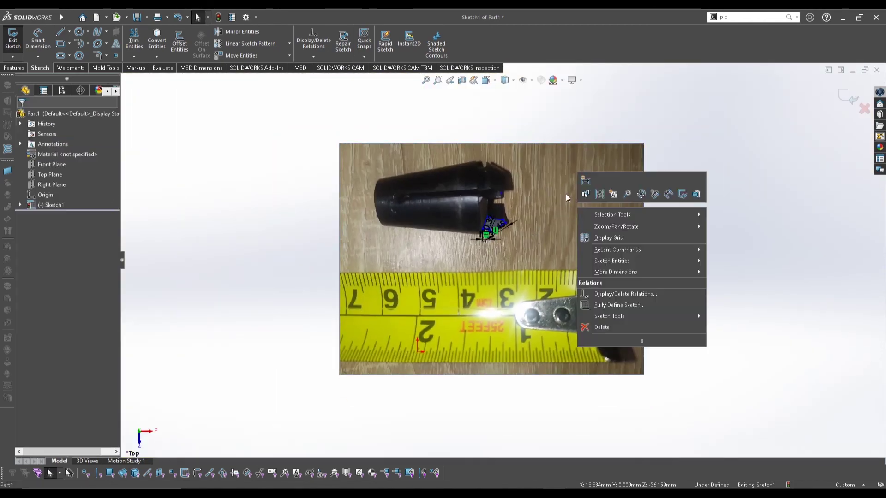
pyautogui.click(558, 191)
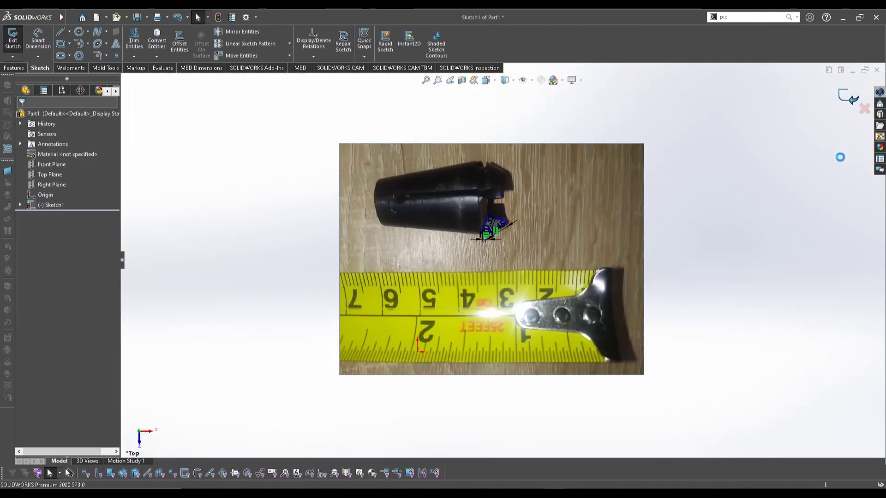
pyautogui.click(848, 96)
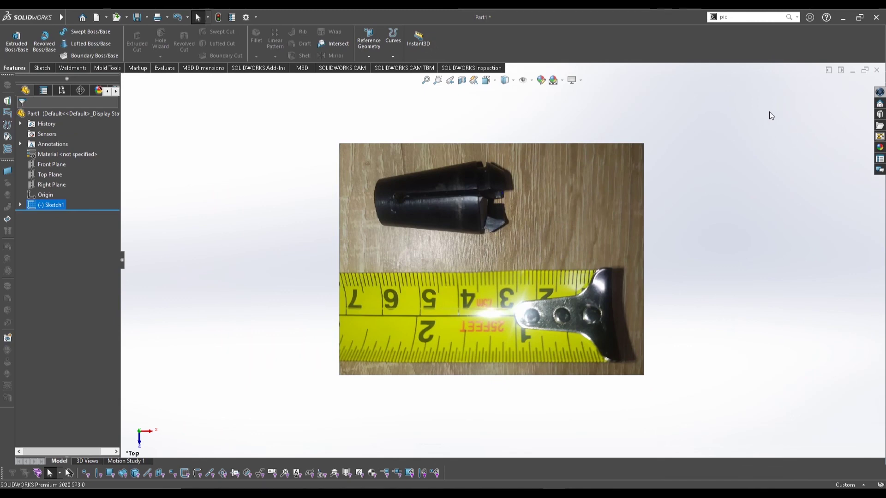
# - Suppress Sketch Picture1 inside Sketch1 so that only the traced outline is displayed
pyautogui.click(20, 205)
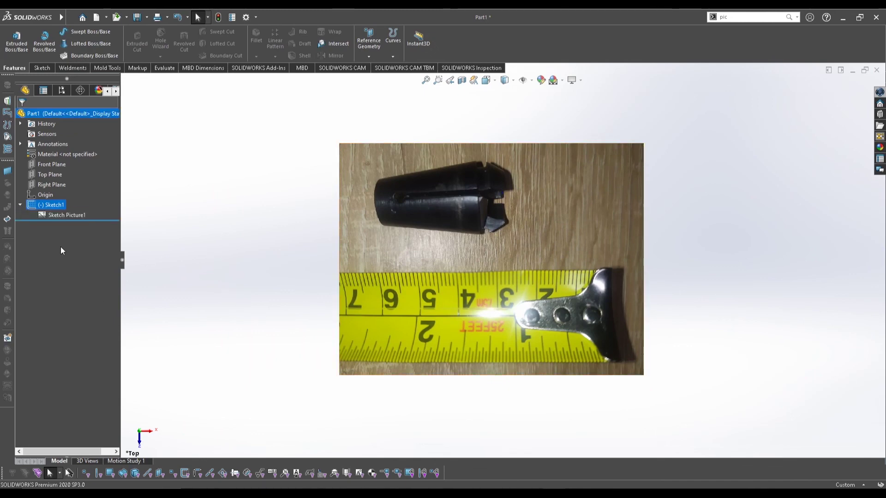
pyautogui.click(54, 215)
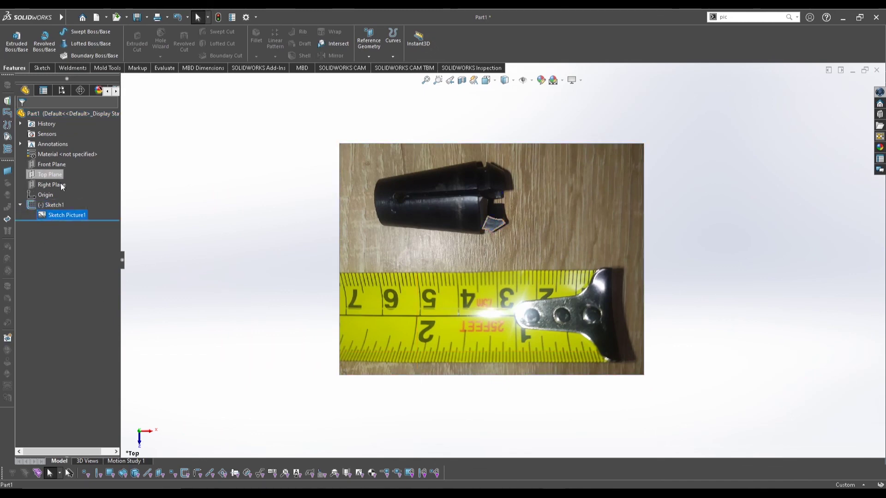
pyautogui.click(125, 263)
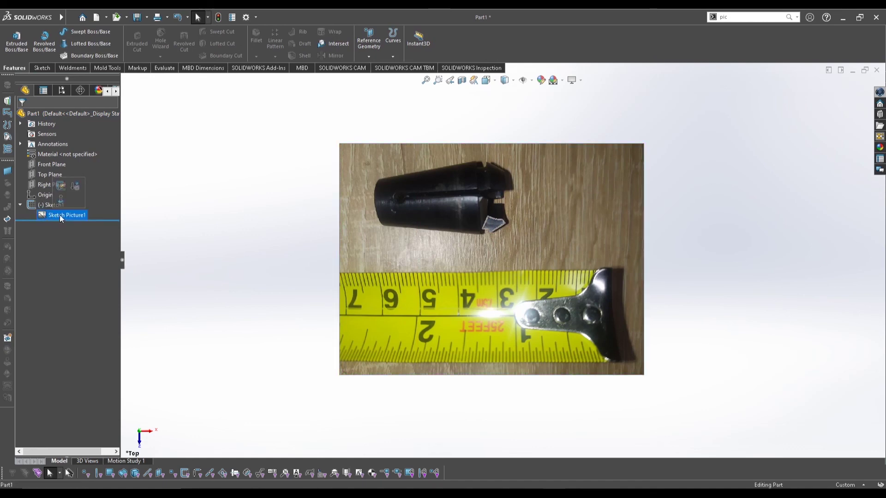
pyautogui.click(36, 205)
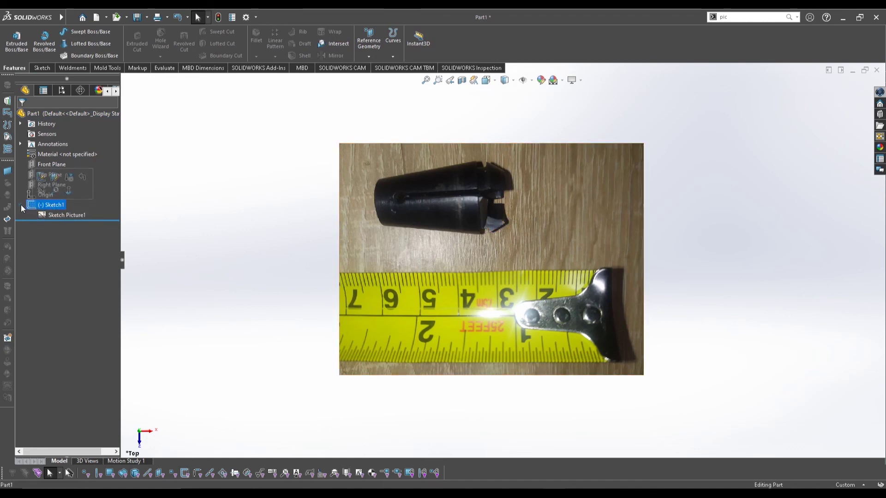
pyautogui.click(54, 216)
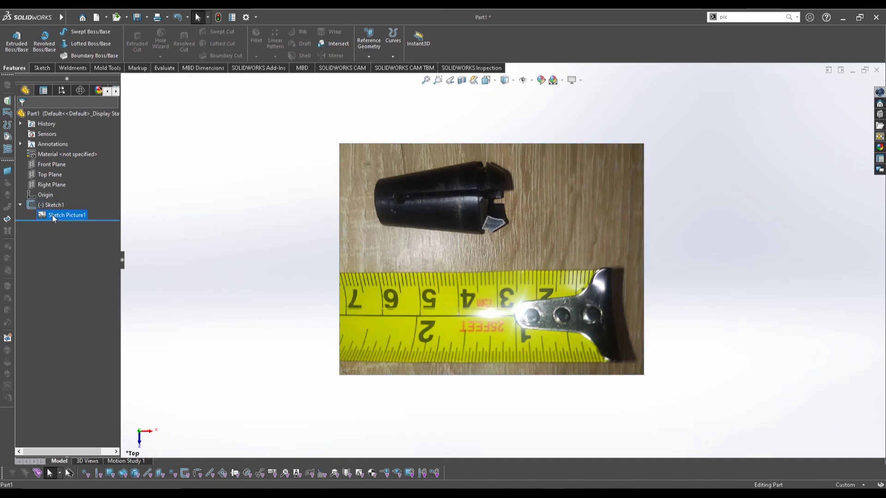
pyautogui.rightClick(51, 215)
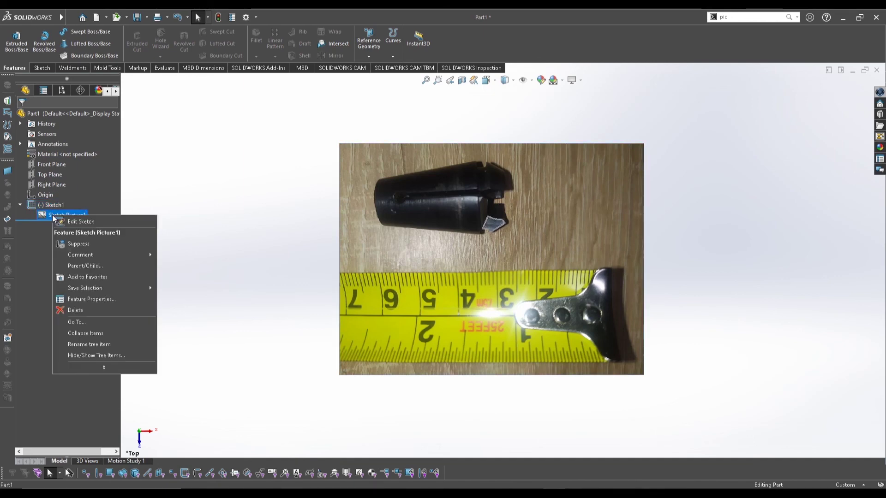
pyautogui.click(73, 245)
pyautogui.scroll(-5, 502, 223)
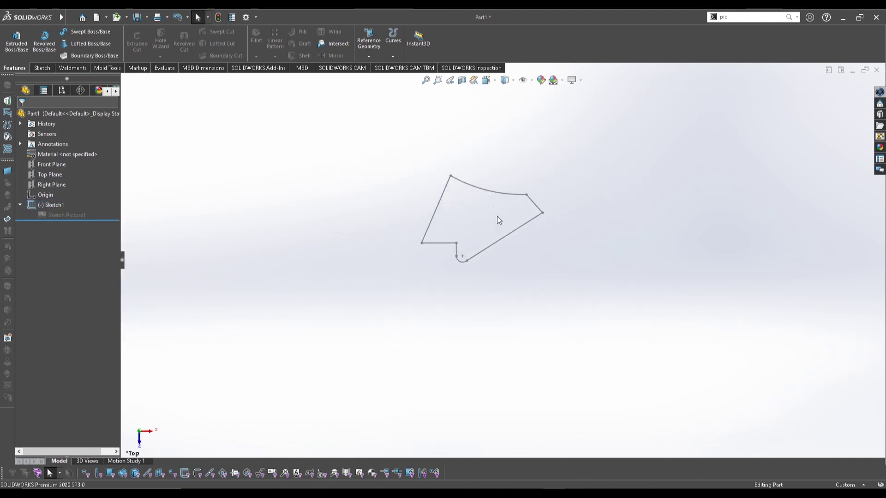
pyautogui.click(484, 188)
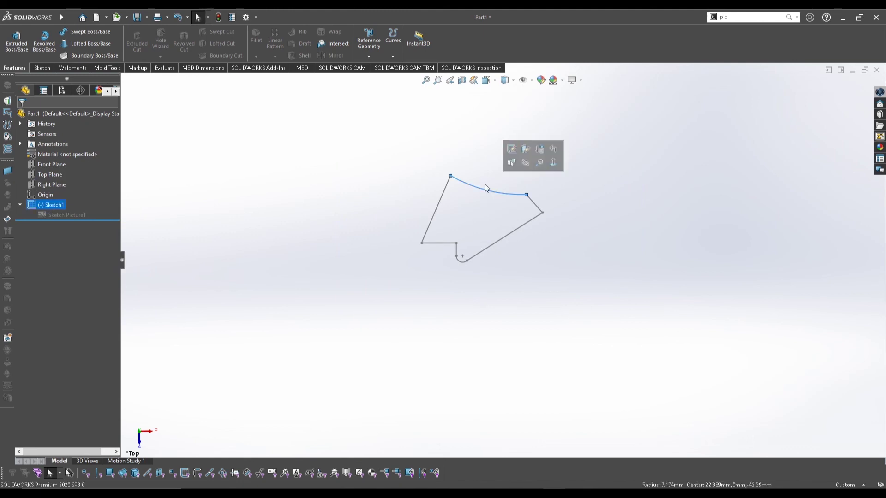
pyautogui.click(444, 239)
pyautogui.scroll(6, 520, 241)
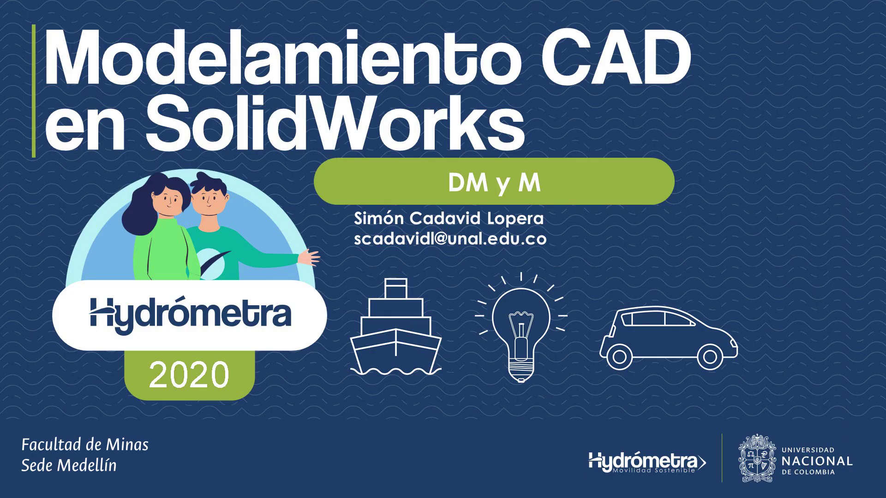